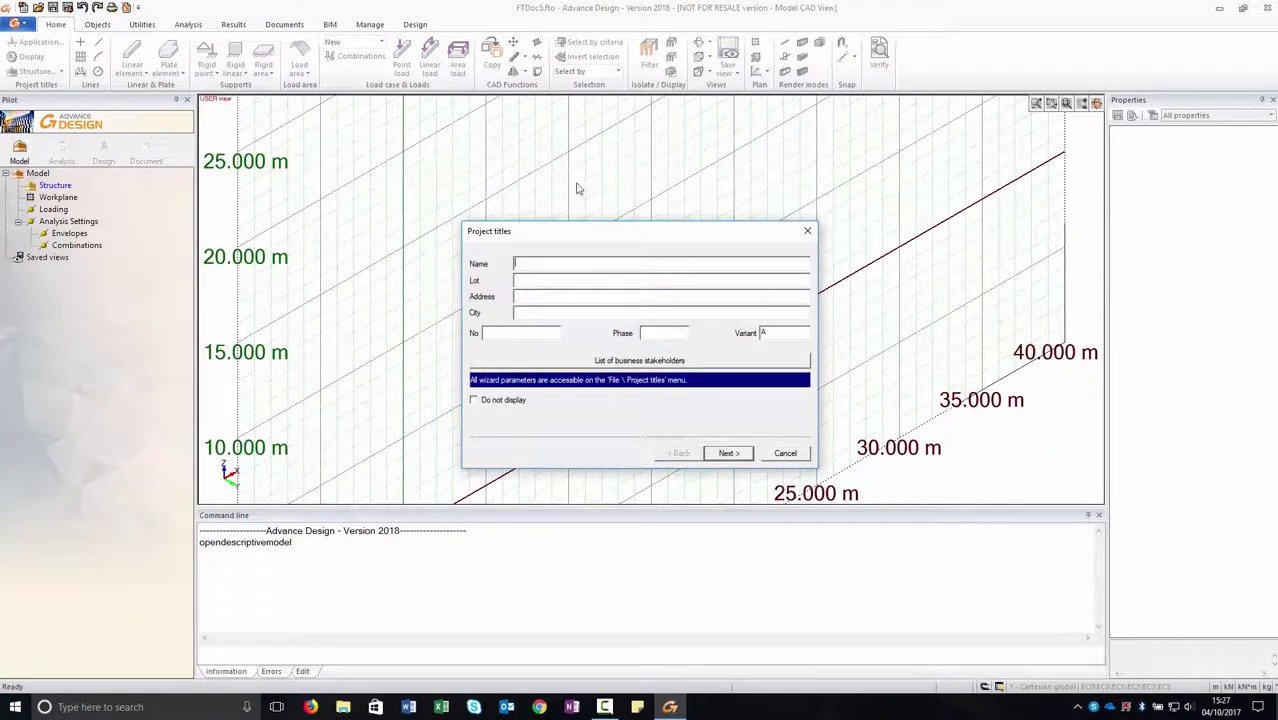
- Set the project workspace to plane mode with a bending rigid structure and the default material to S235
click(748, 456)
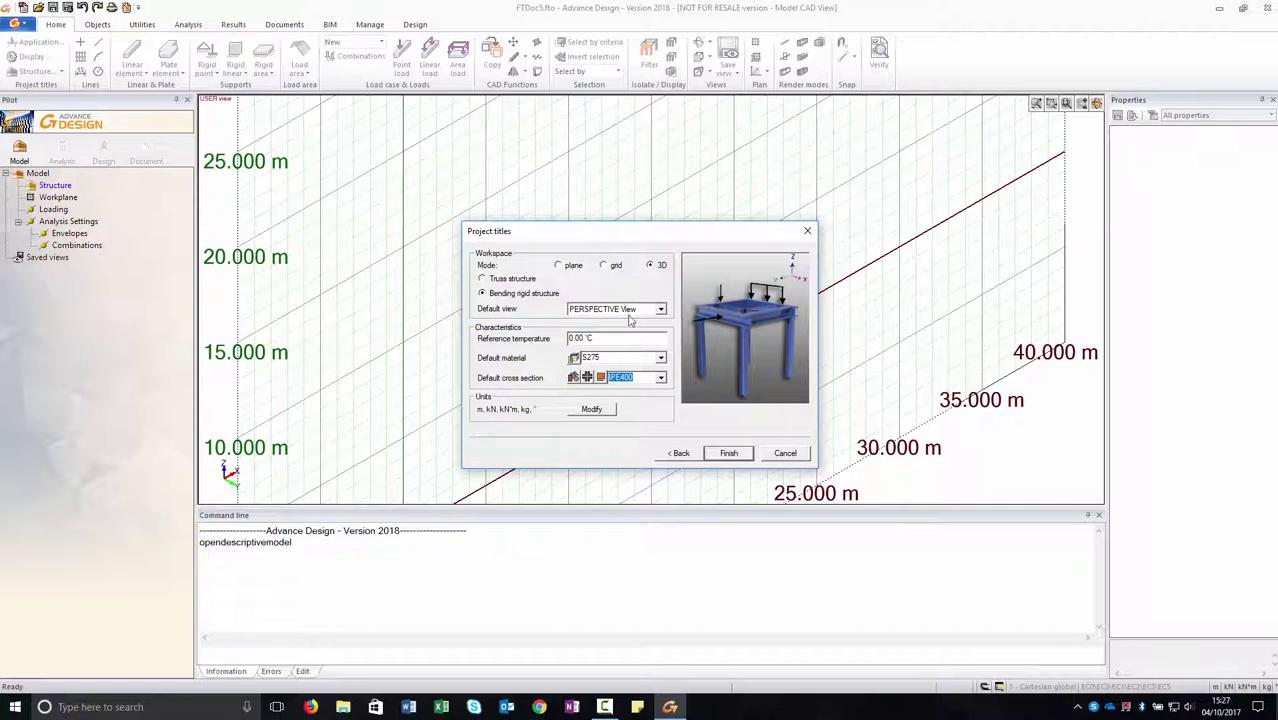
click(560, 265)
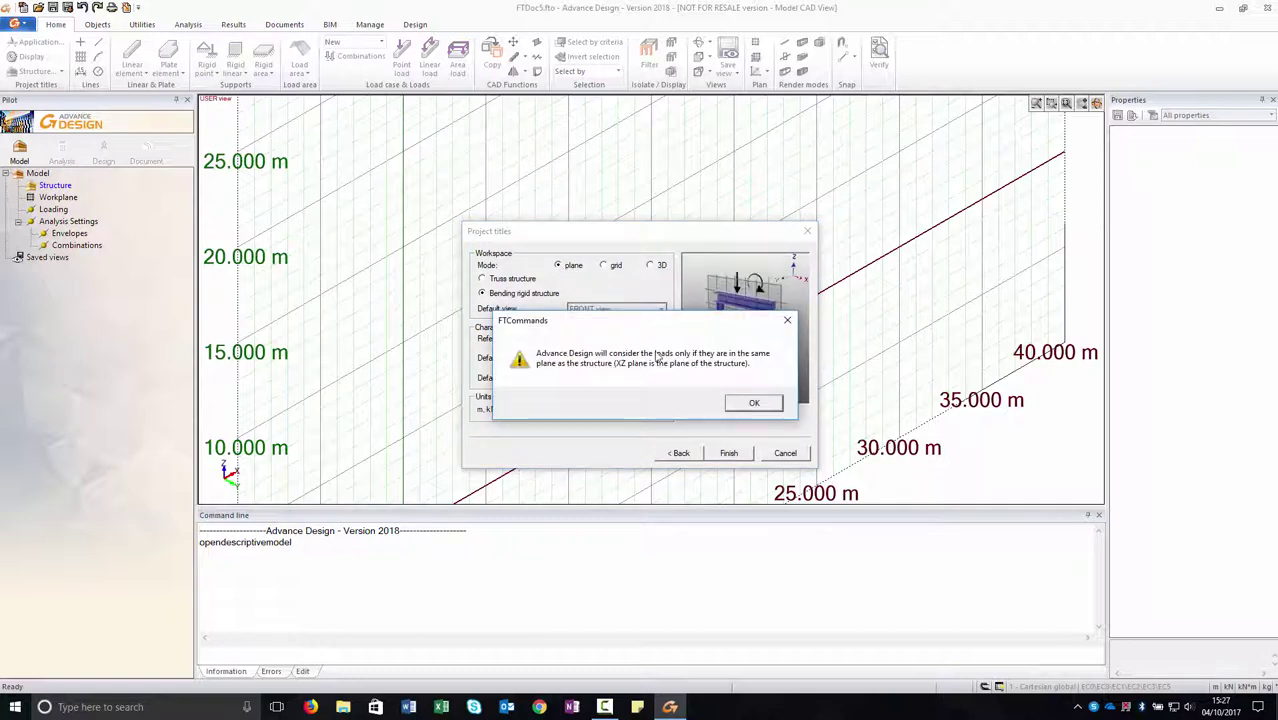
click(742, 403)
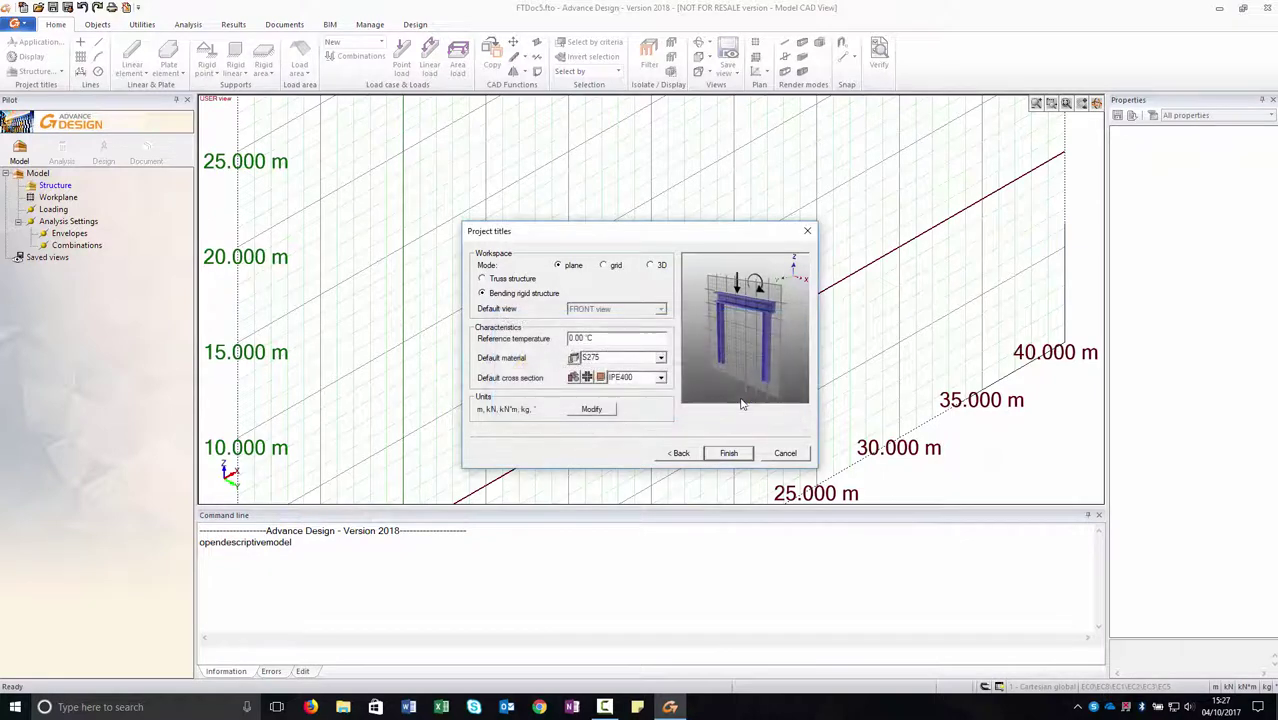
click(660, 358)
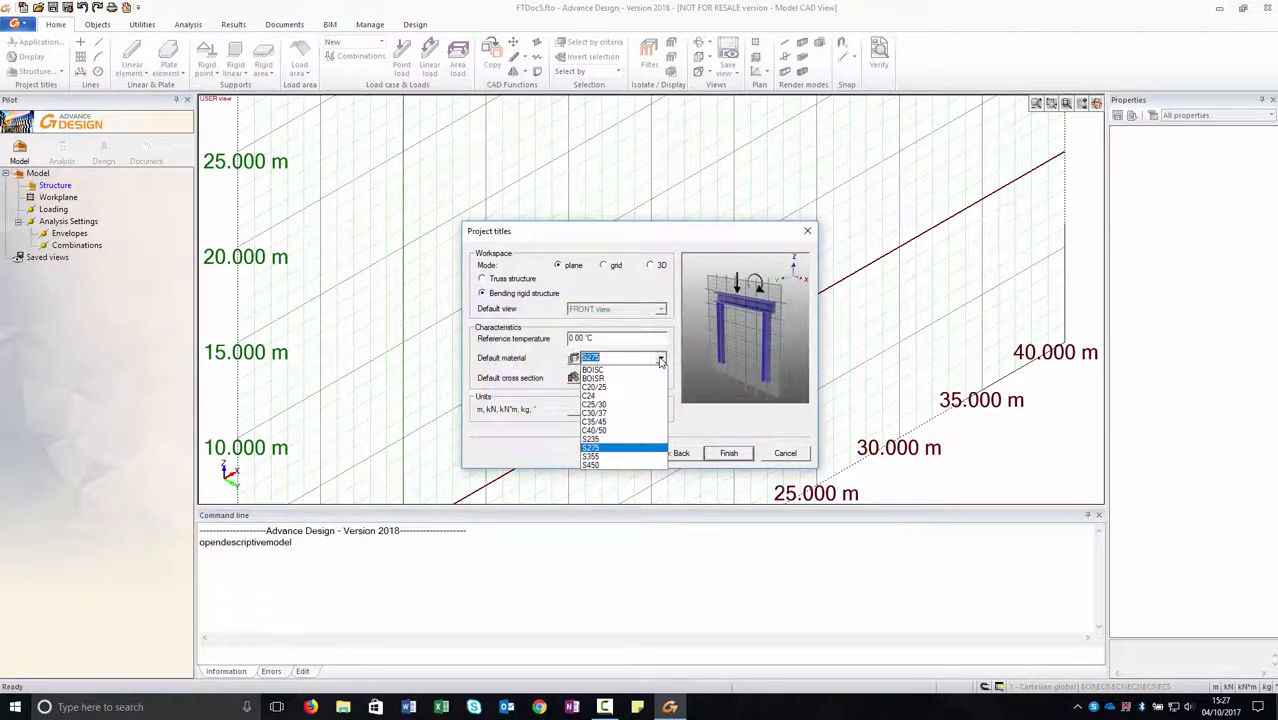
click(630, 441)
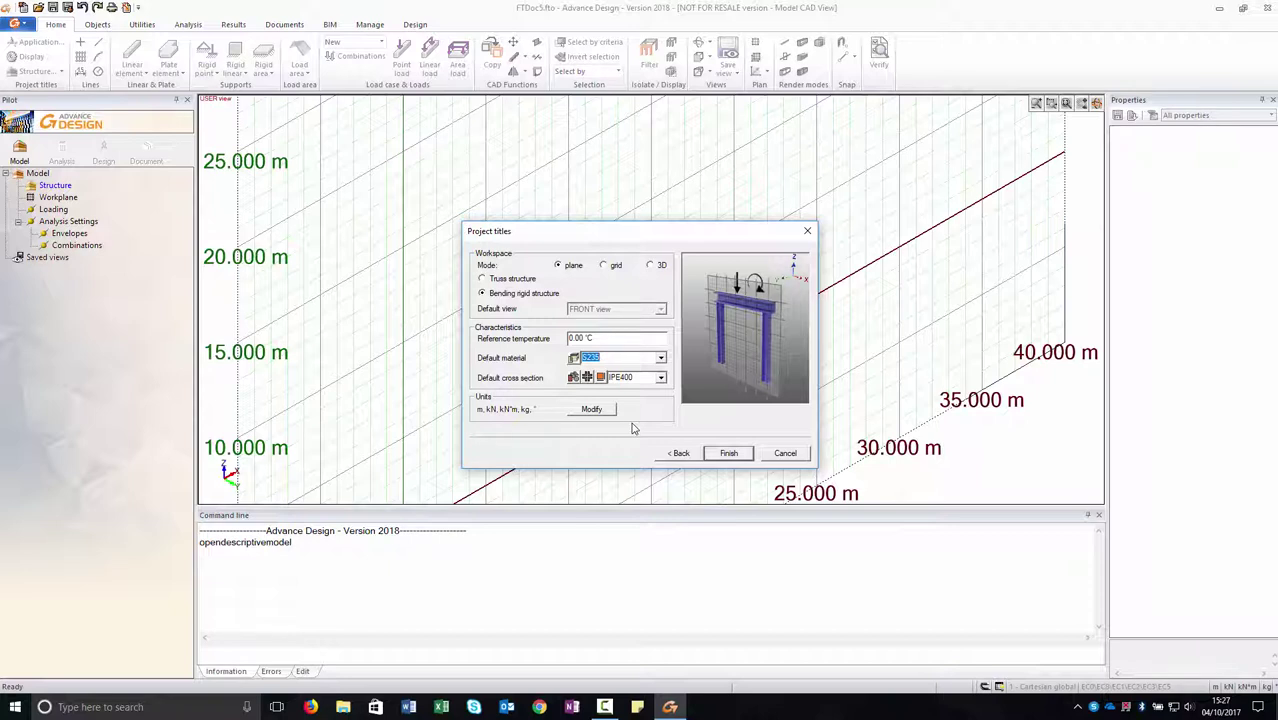
- Set the default cross section to UKB254x146x37 from the UK Advance Beam library of the Graitec non-compound profiles
click(575, 377)
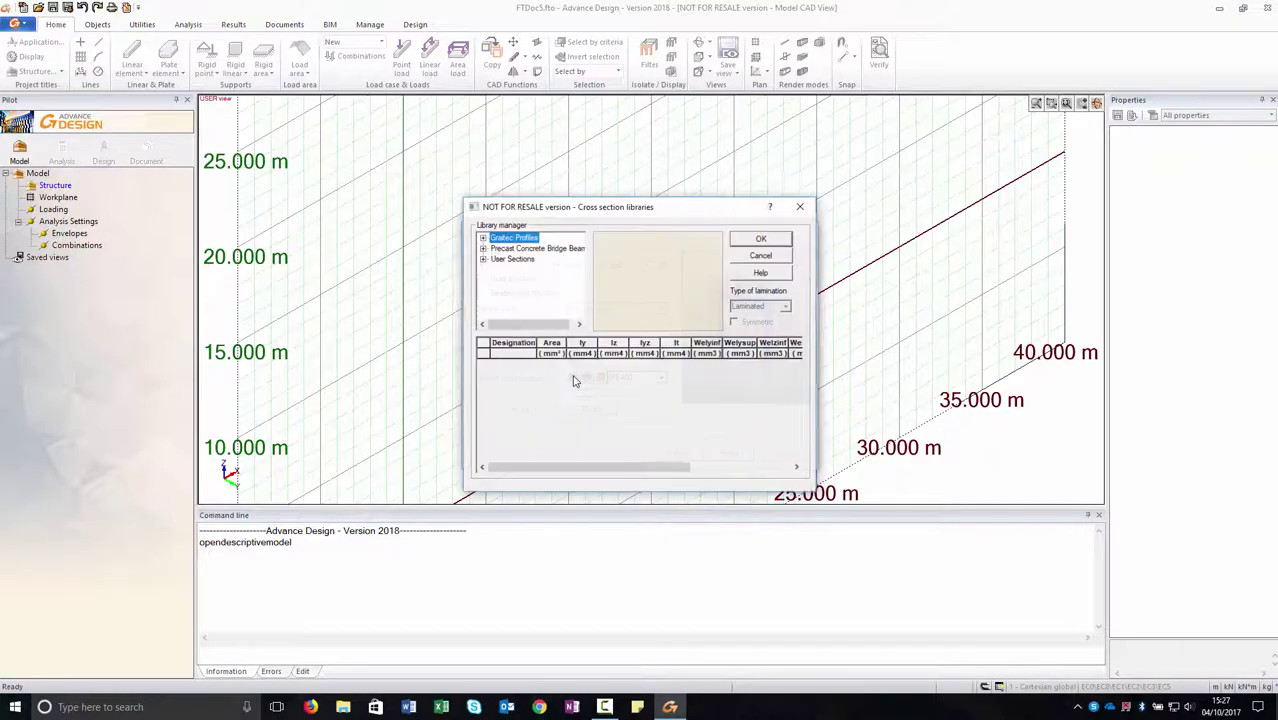
click(482, 237)
click(494, 248)
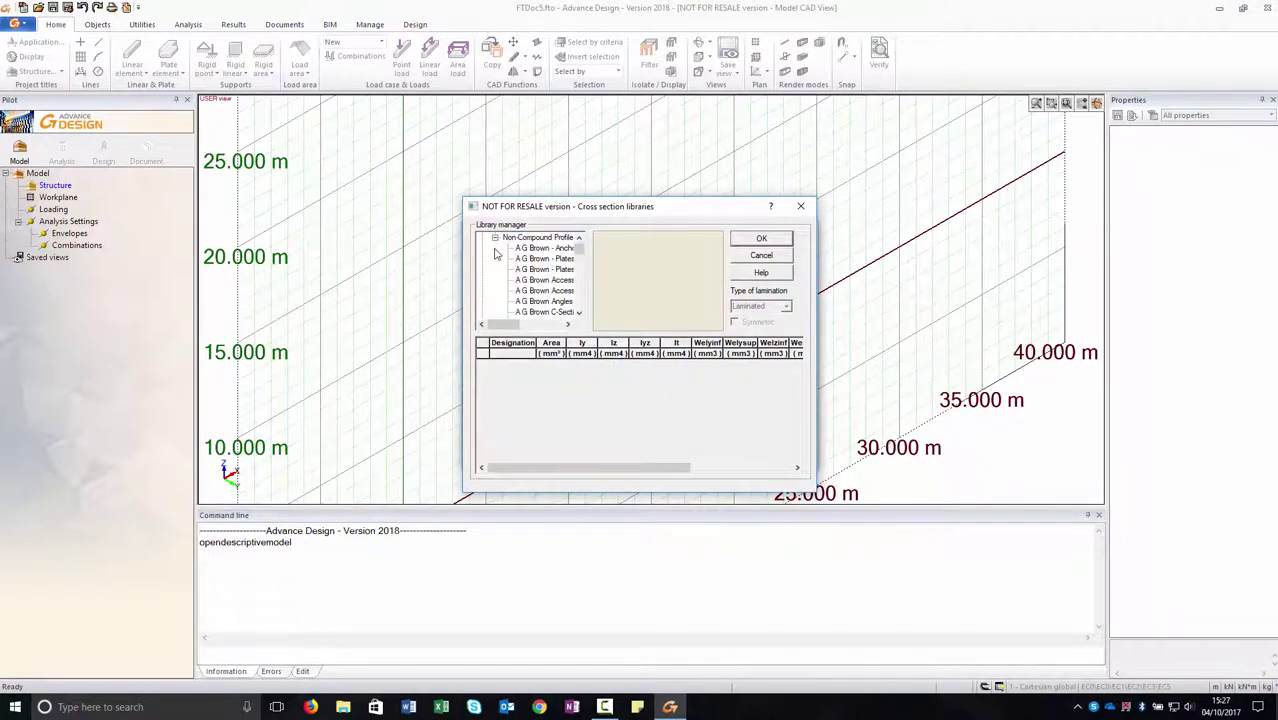
click(549, 269)
click(579, 313)
click(579, 313)
click(579, 313)
drag(815, 281, 918, 278)
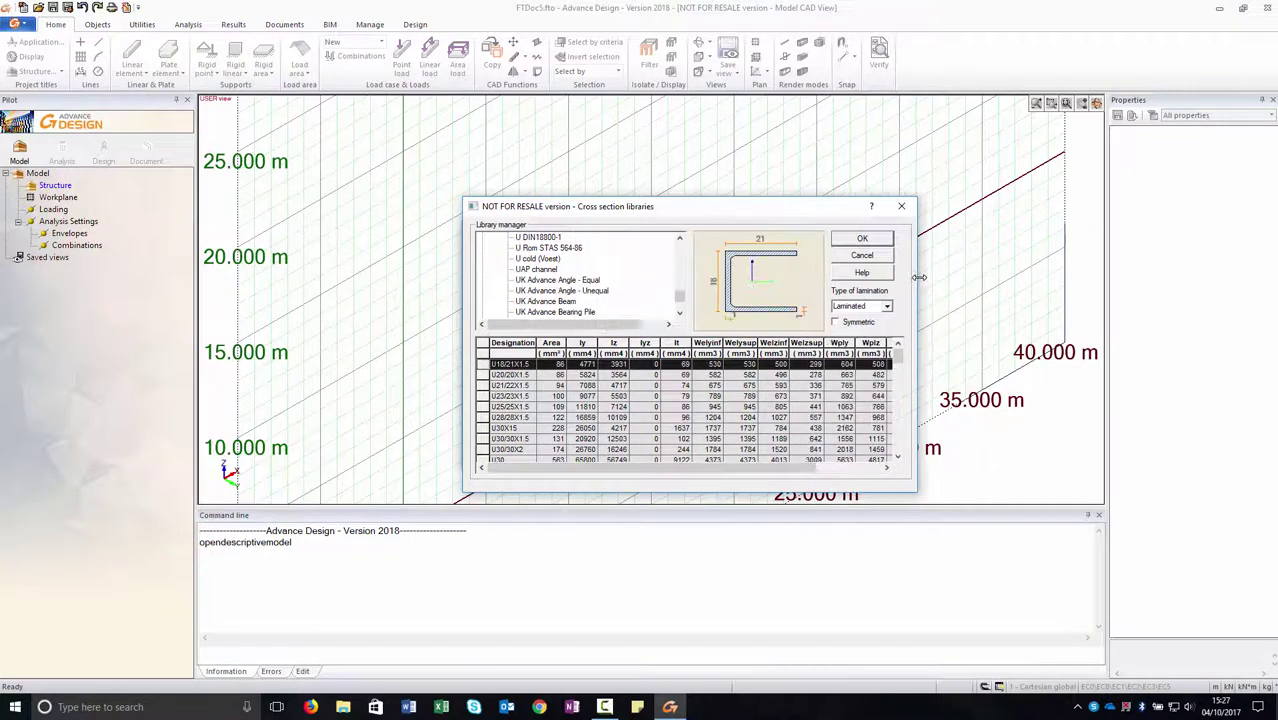
click(545, 301)
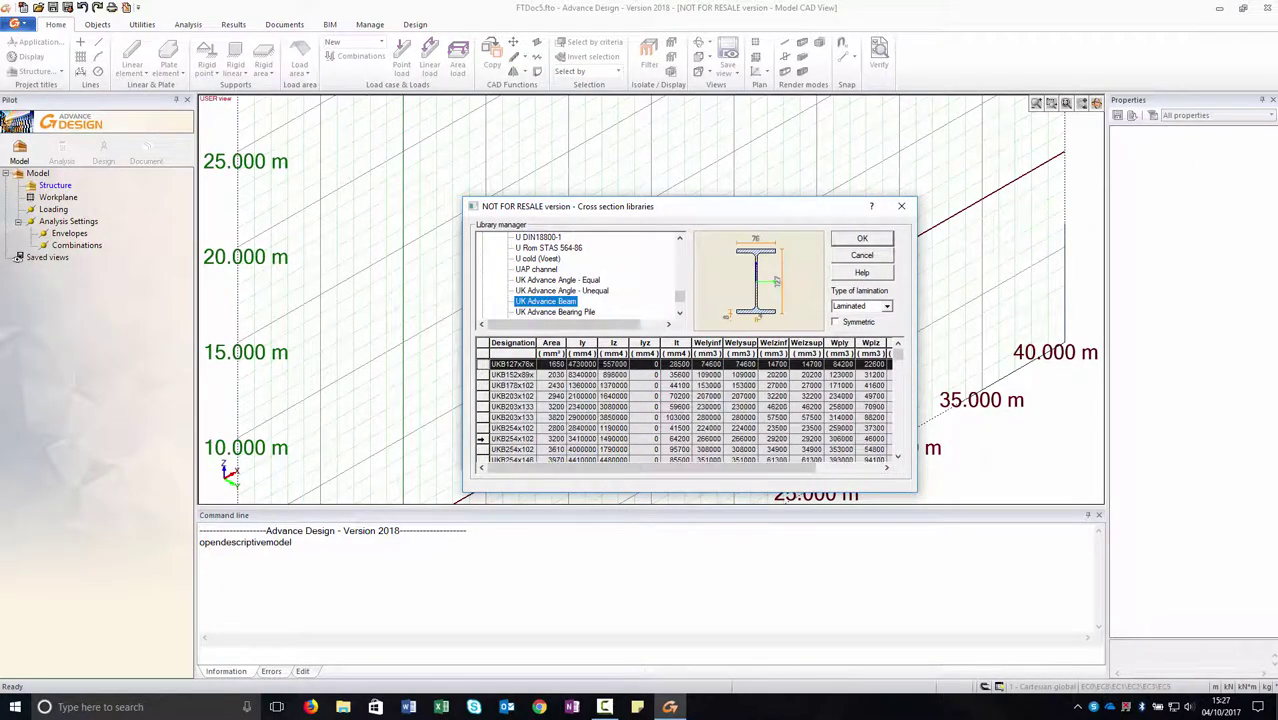
drag(539, 343, 566, 342)
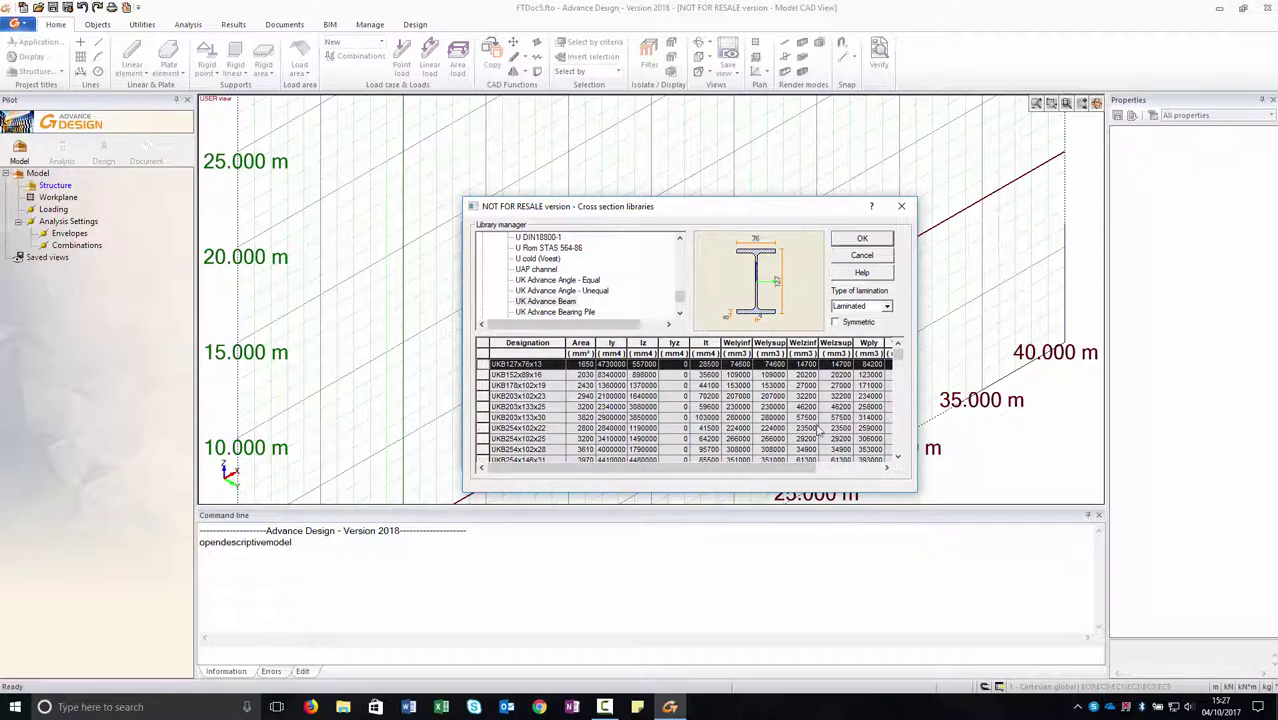
click(897, 456)
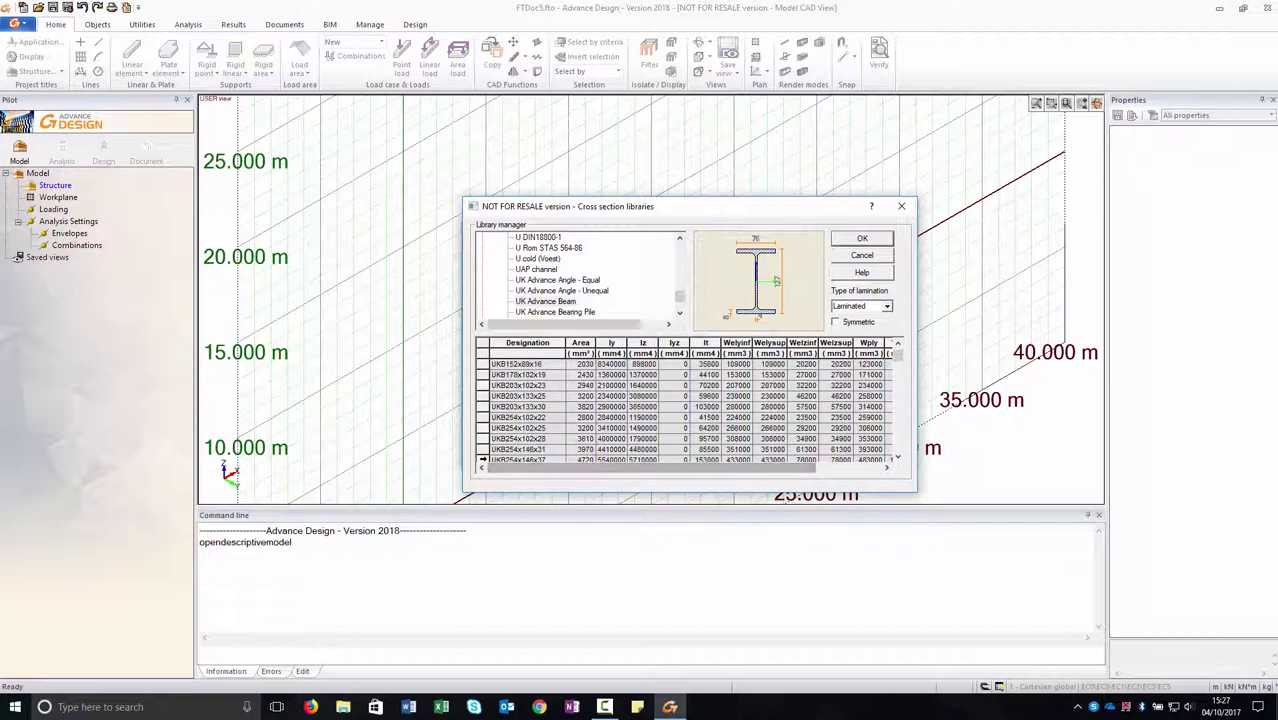
click(483, 460)
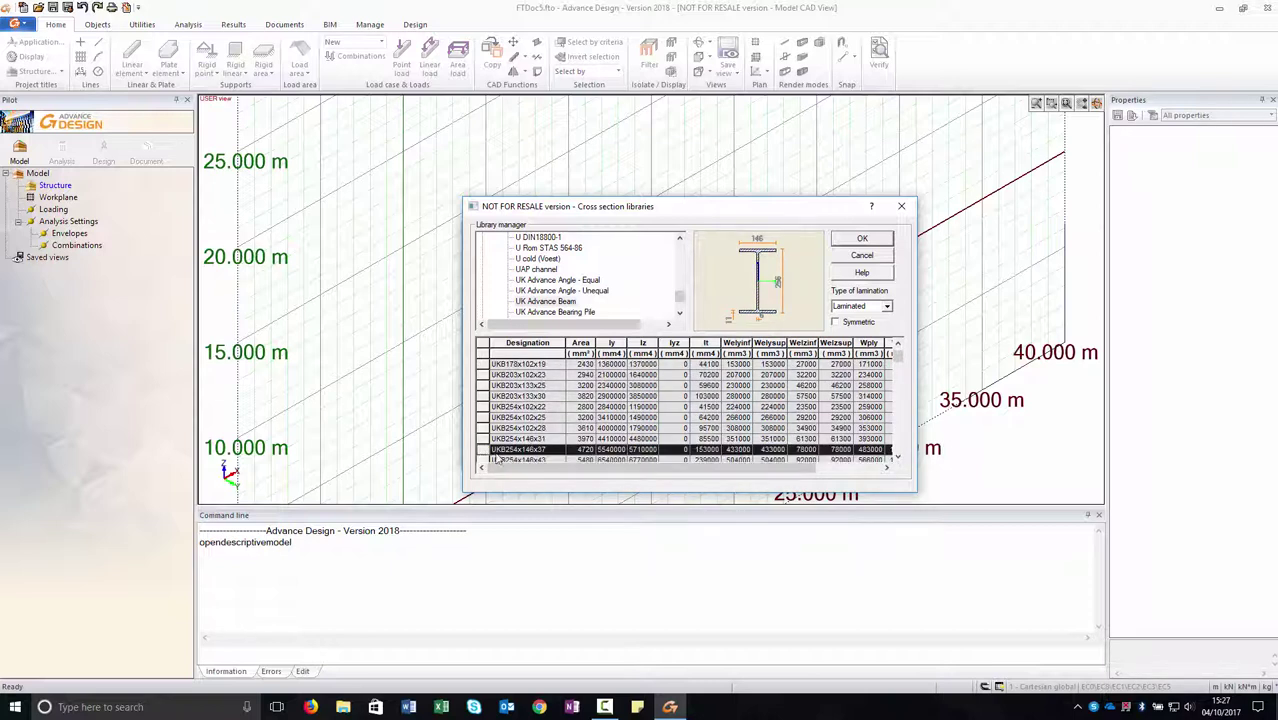
click(861, 239)
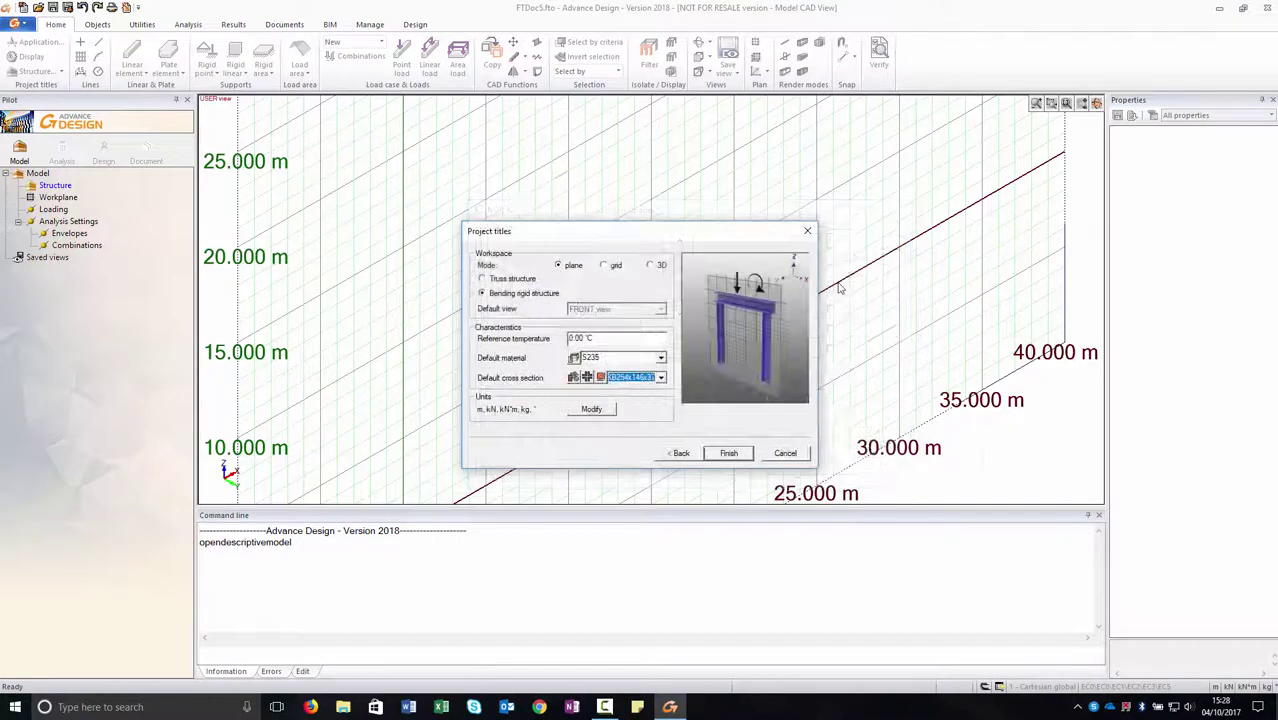
- Validate the units_UK working units and finish the project setup
click(592, 410)
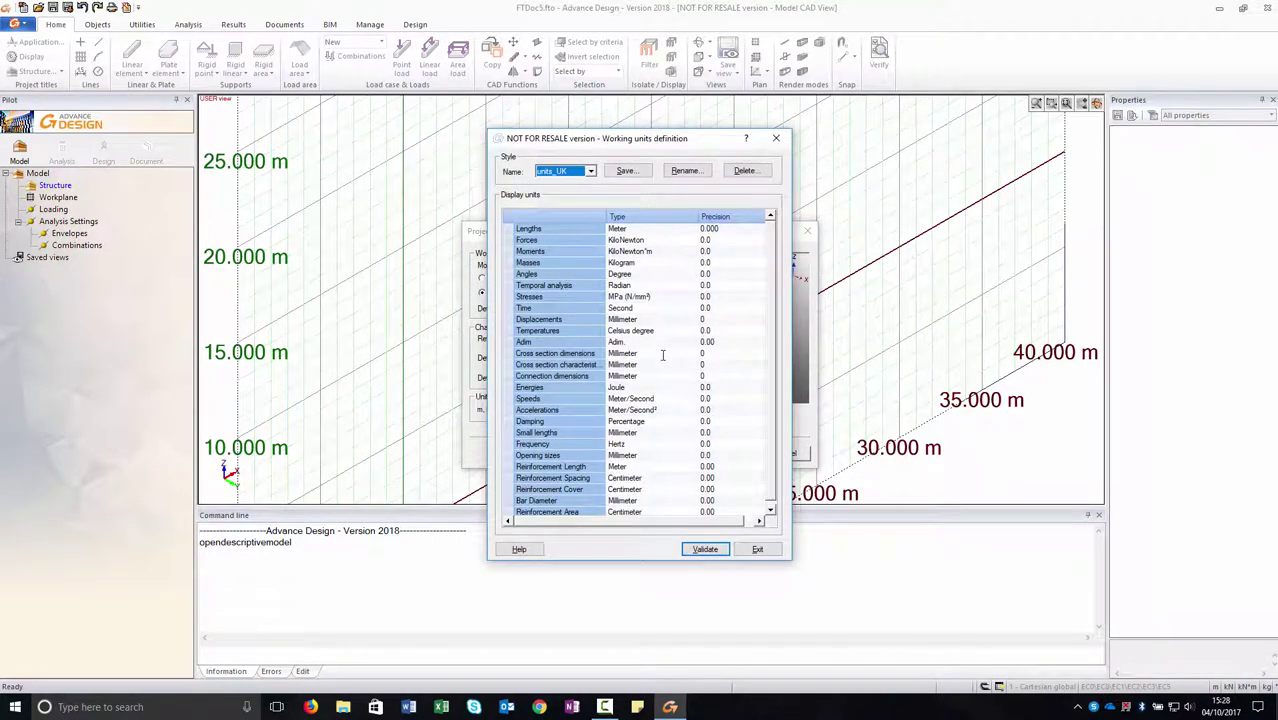
click(697, 555)
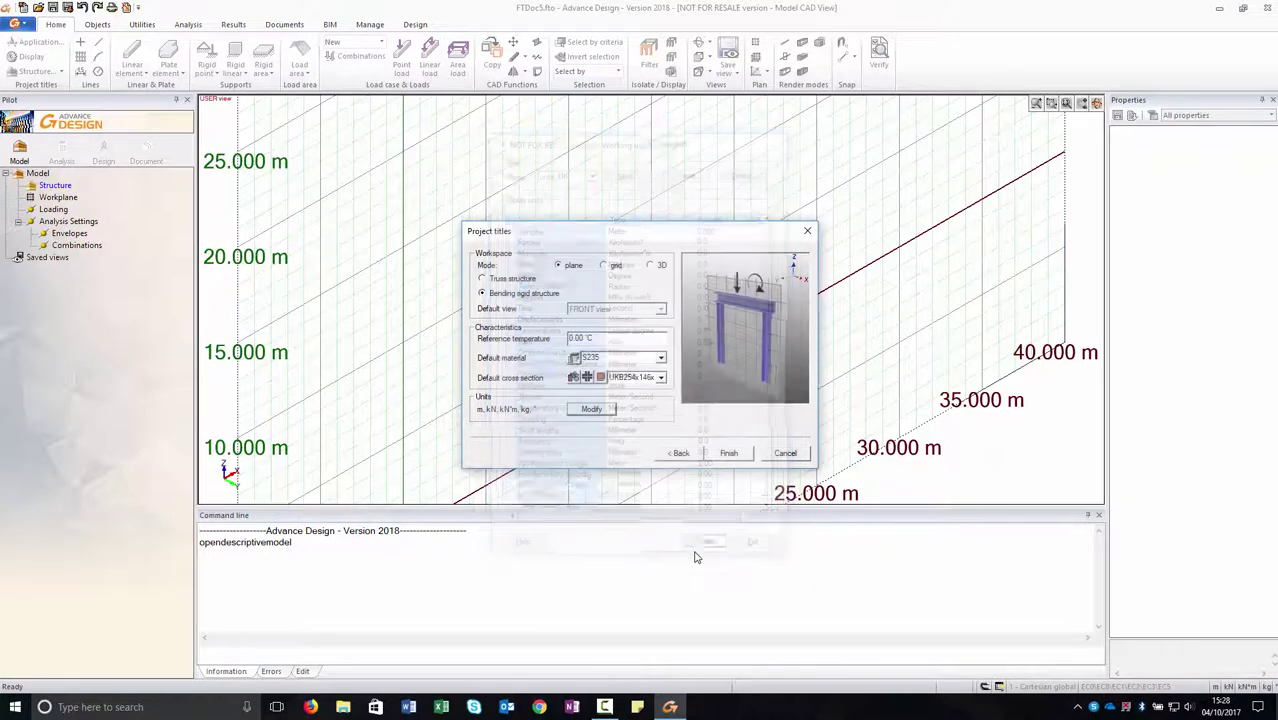
click(727, 454)
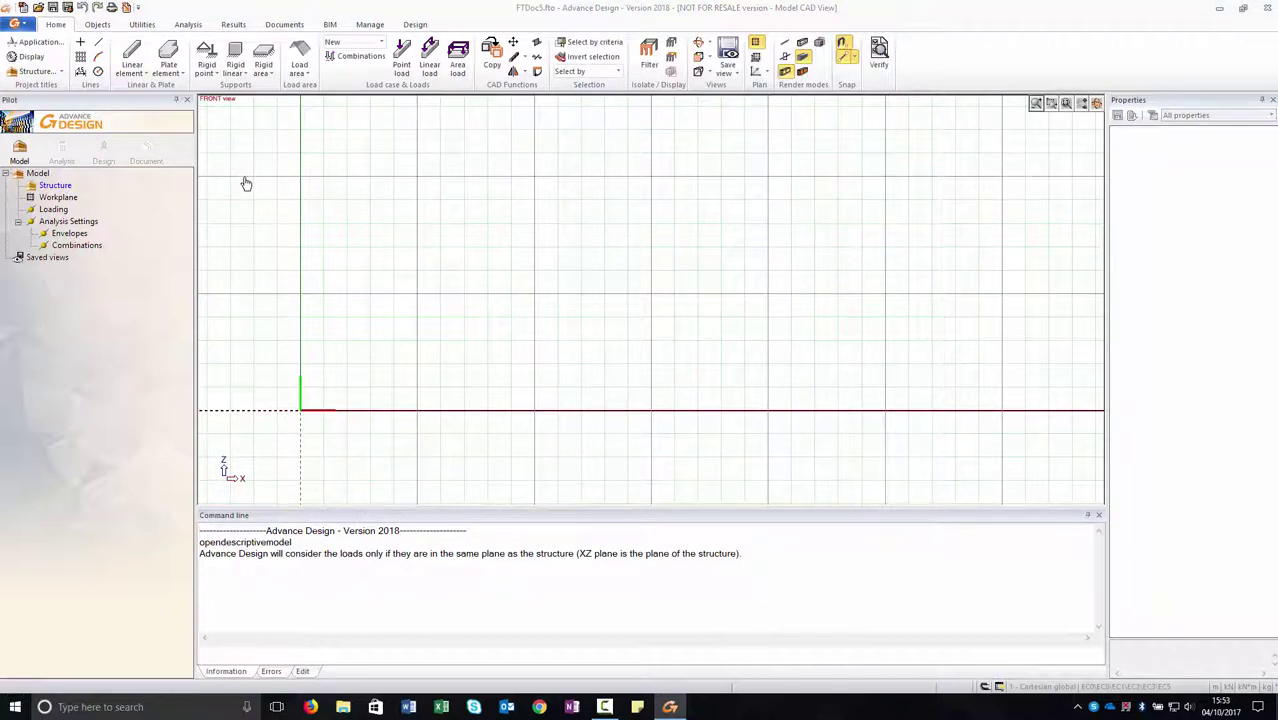
- Start a linear element and set its End 1 cross section to UKB406x178x67 from the UK Advance Beam library
click(133, 60)
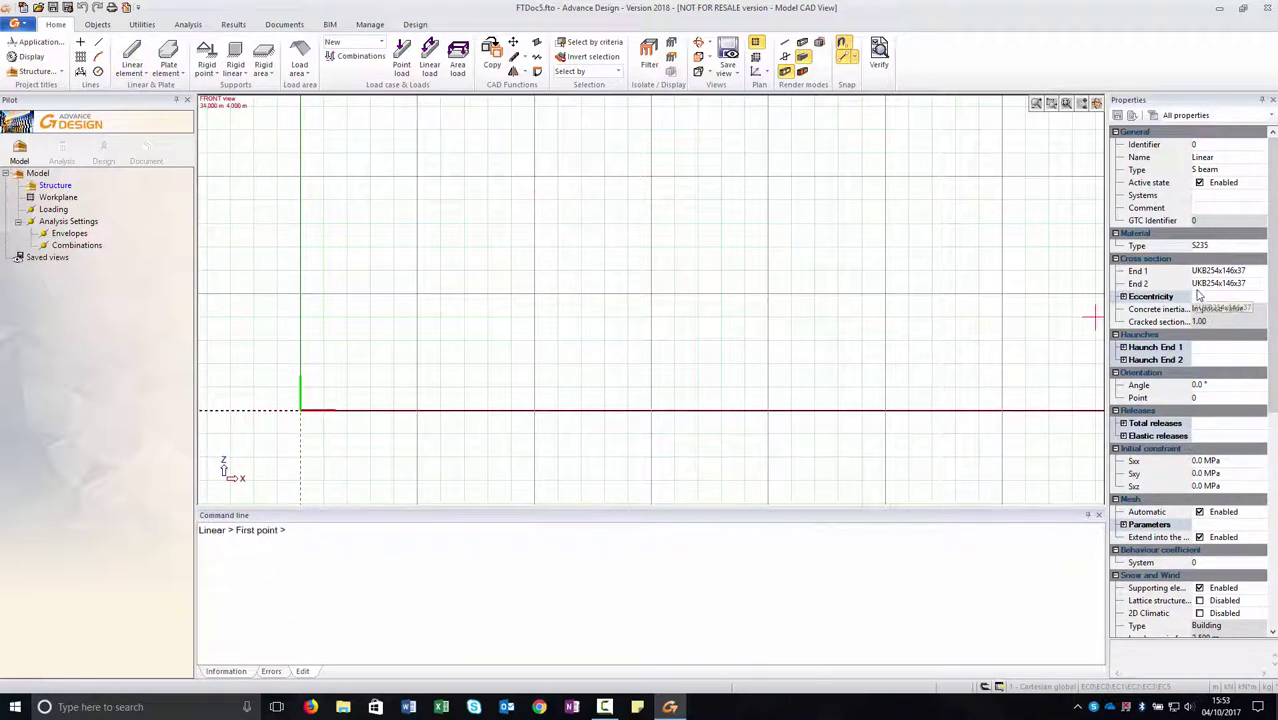
click(1254, 276)
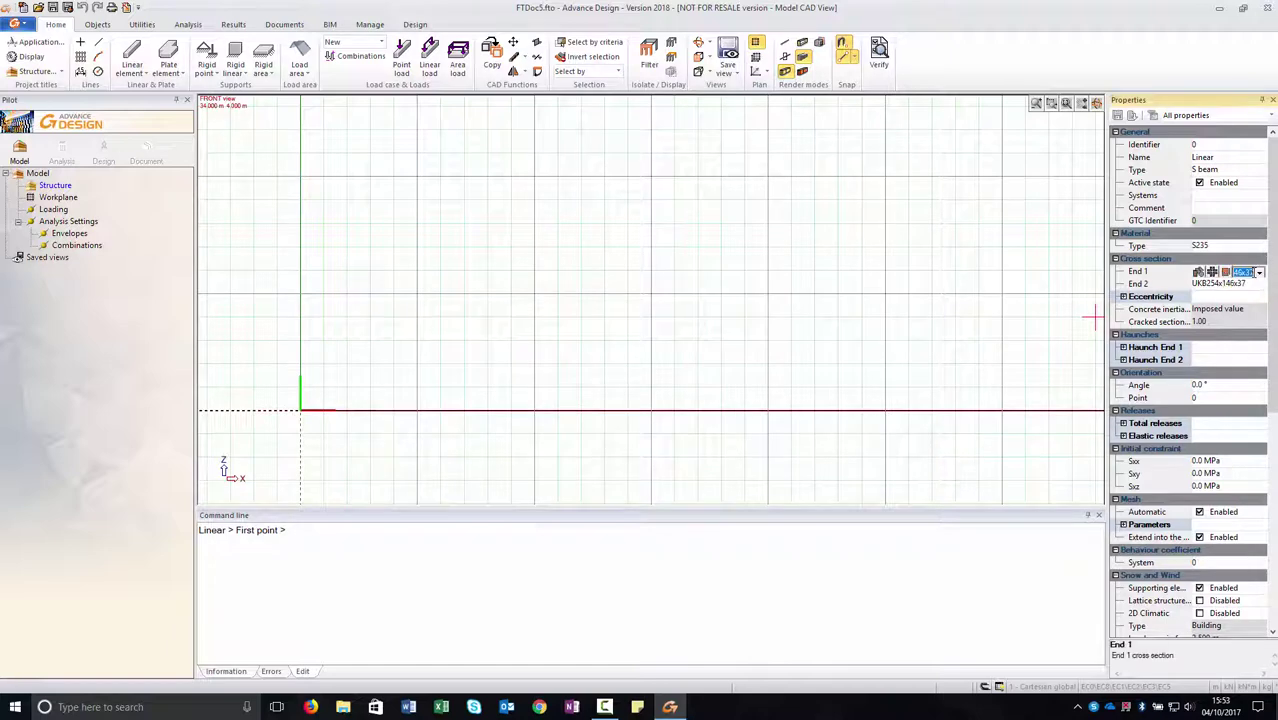
click(1198, 272)
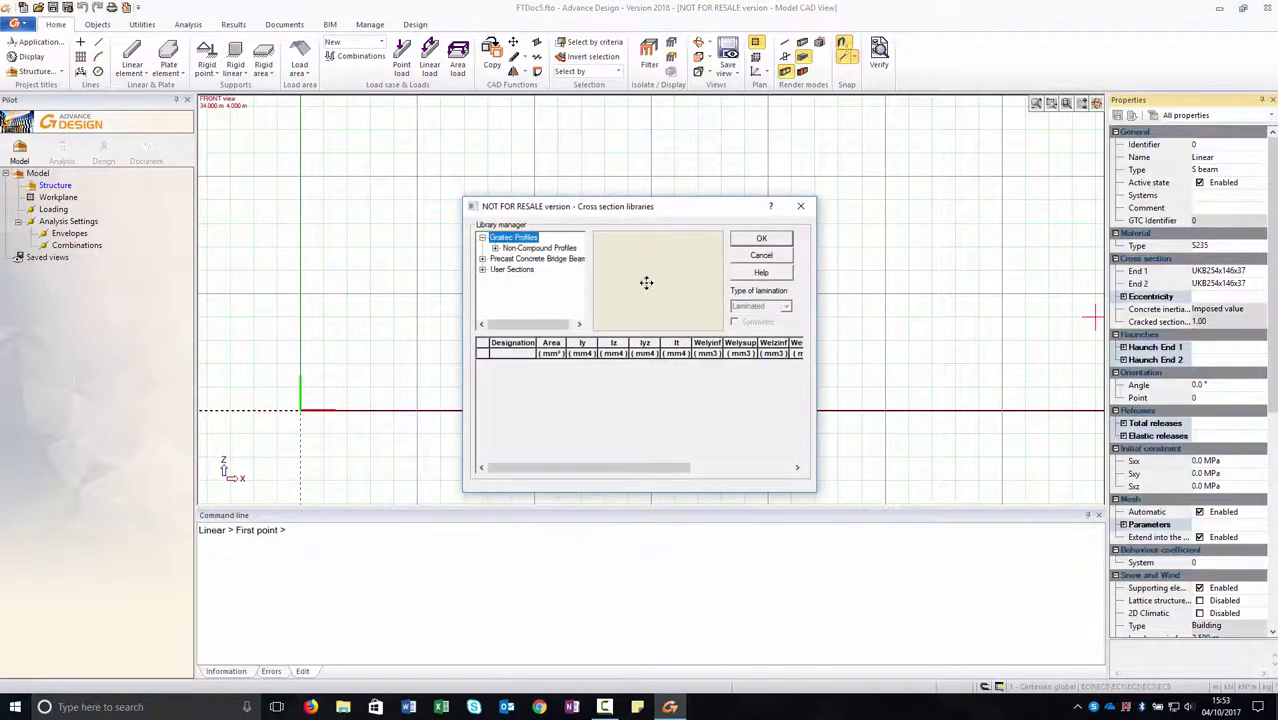
click(497, 249)
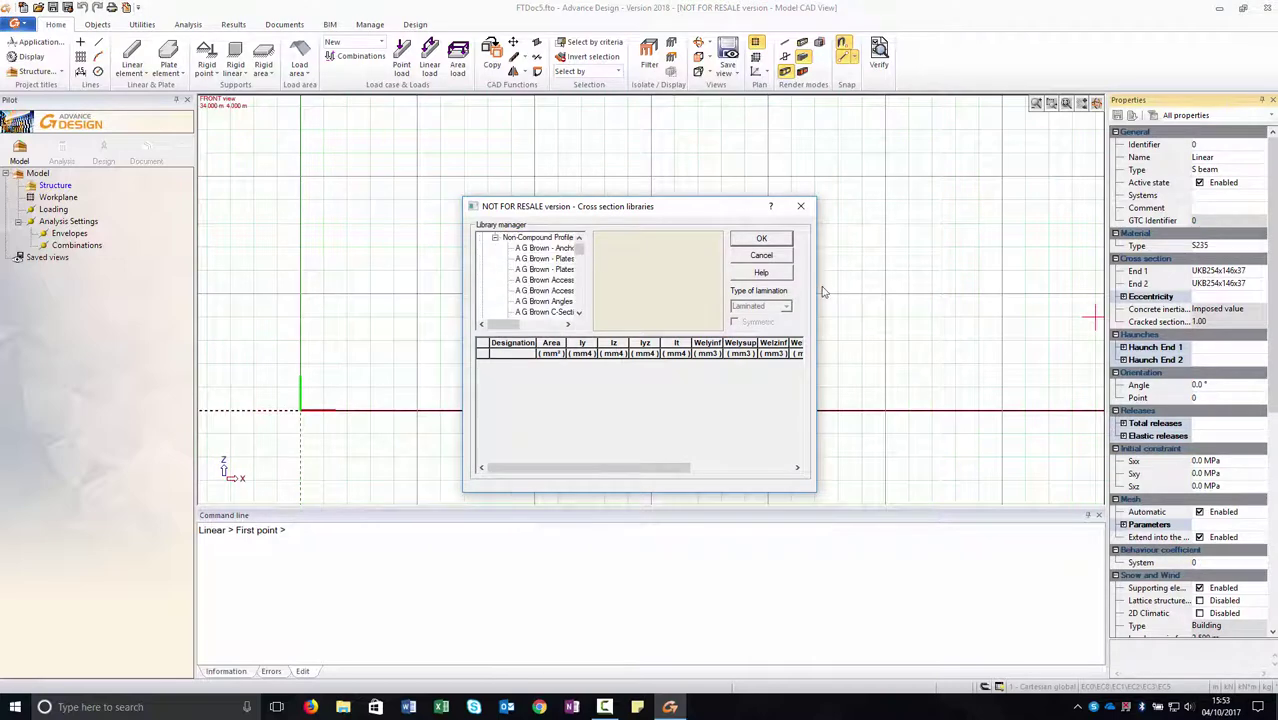
click(574, 271)
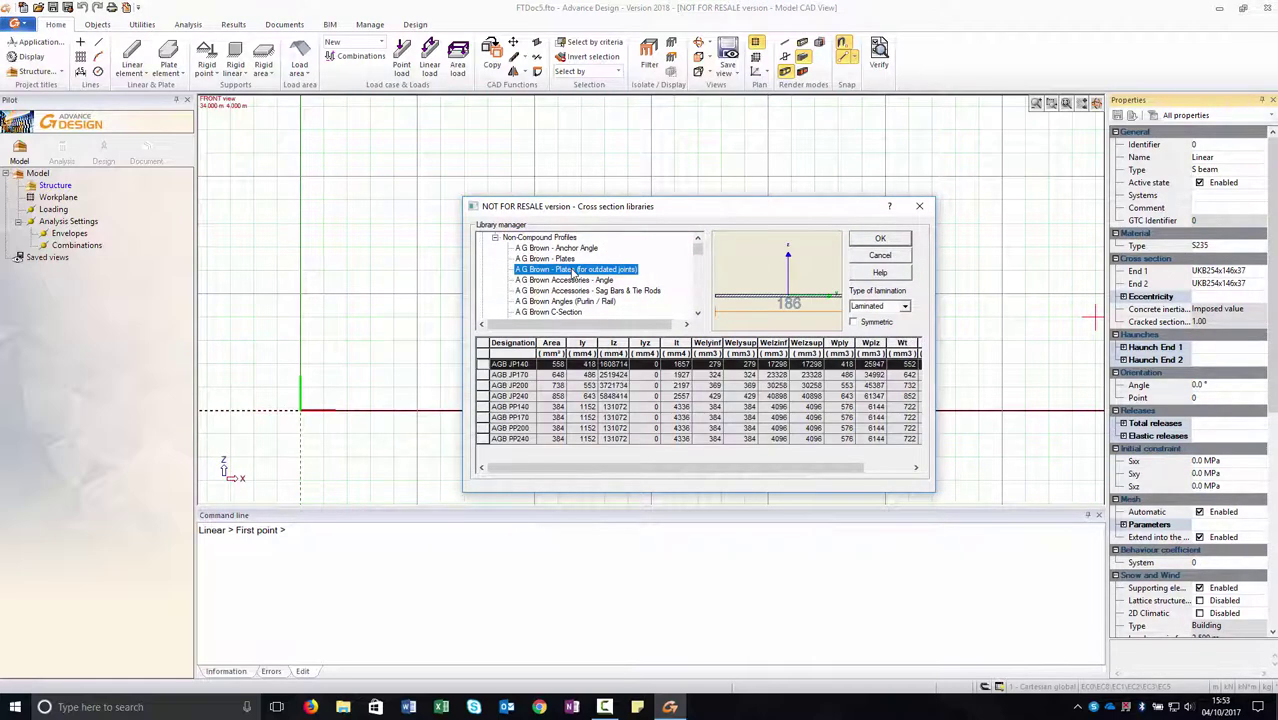
key(u)
scroll(565, 285, down, 3)
scroll(560, 298, down, 1)
click(553, 292)
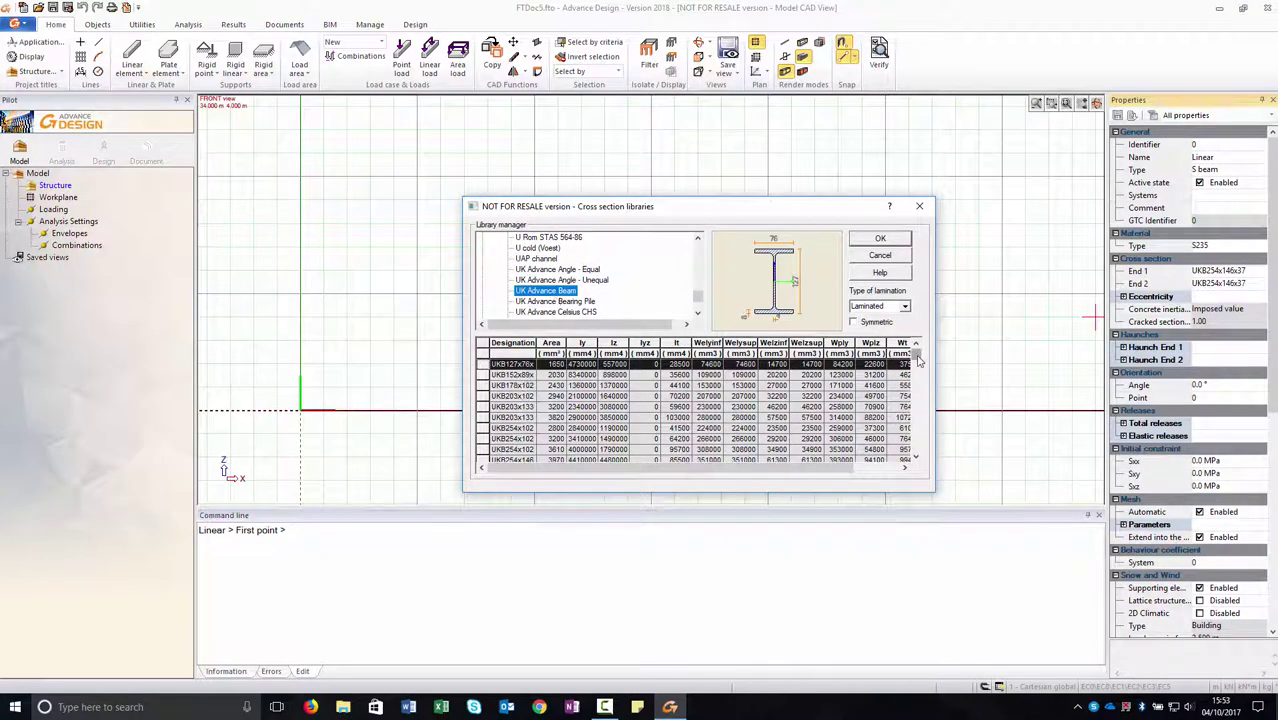
drag(917, 358, 917, 392)
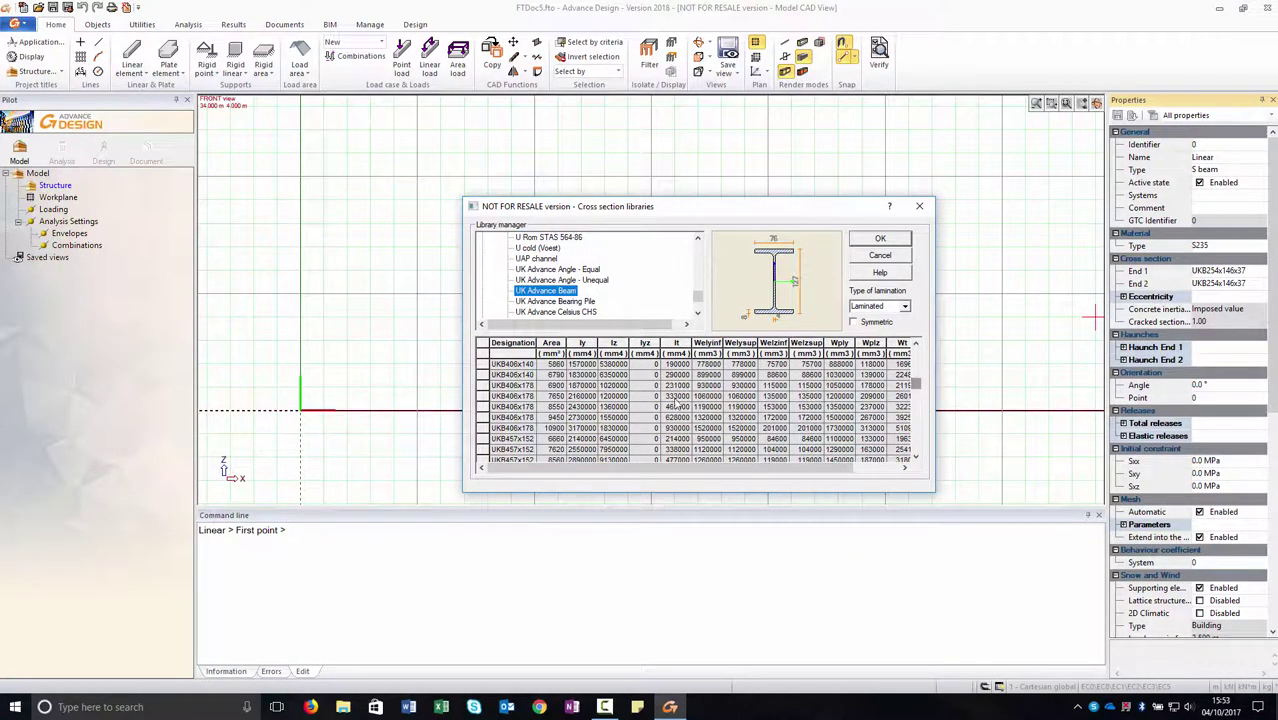
drag(538, 345, 556, 345)
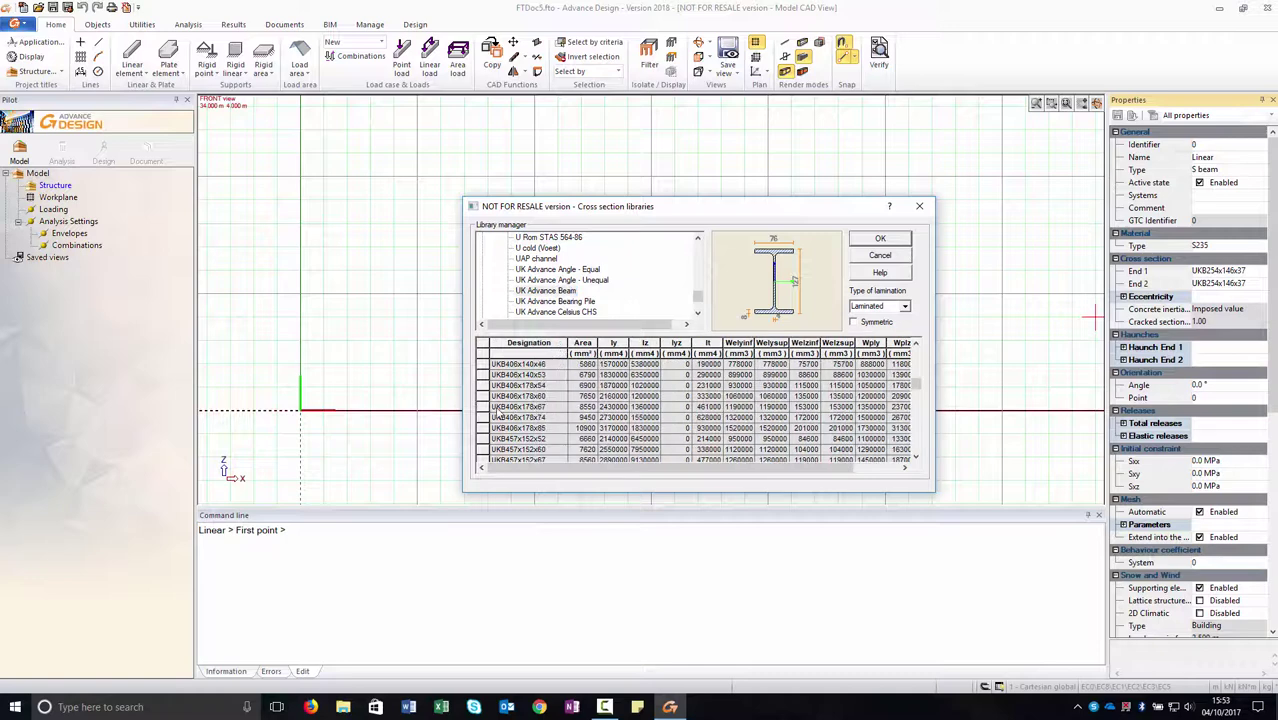
click(498, 407)
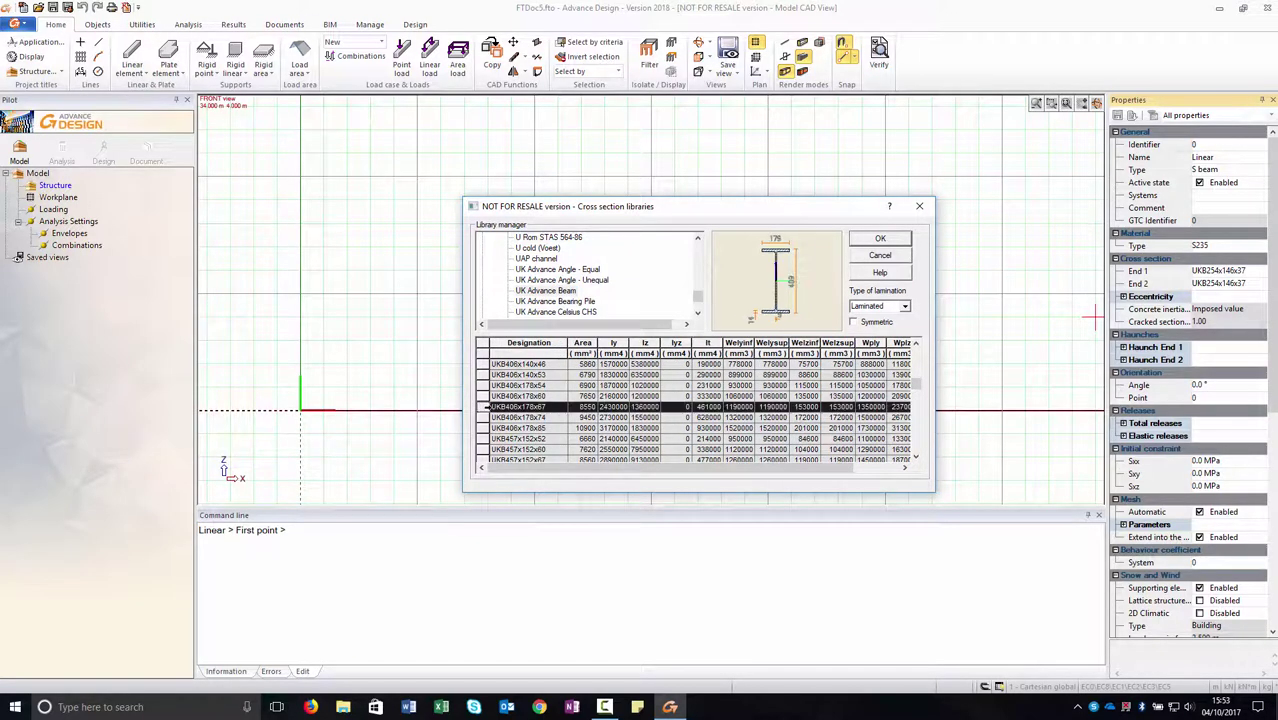
click(879, 240)
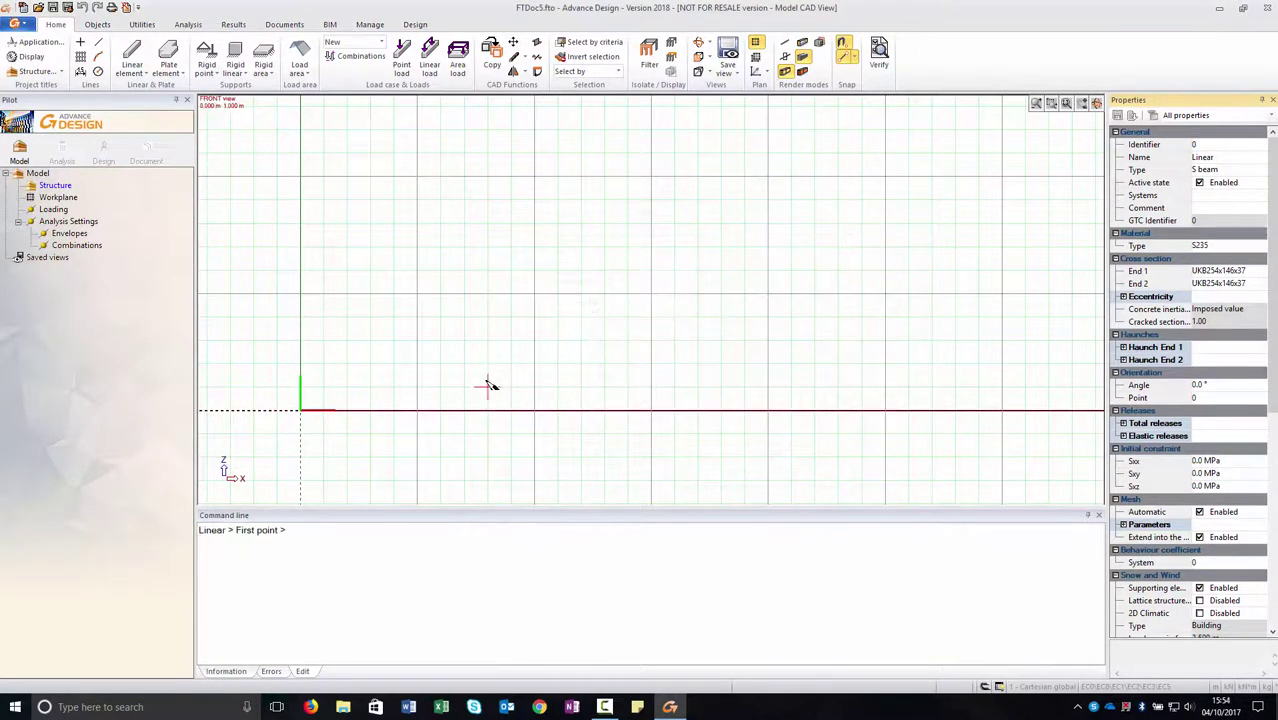
- Draw a vertical column 6 m high from the origin and end the linear element command
click(301, 410)
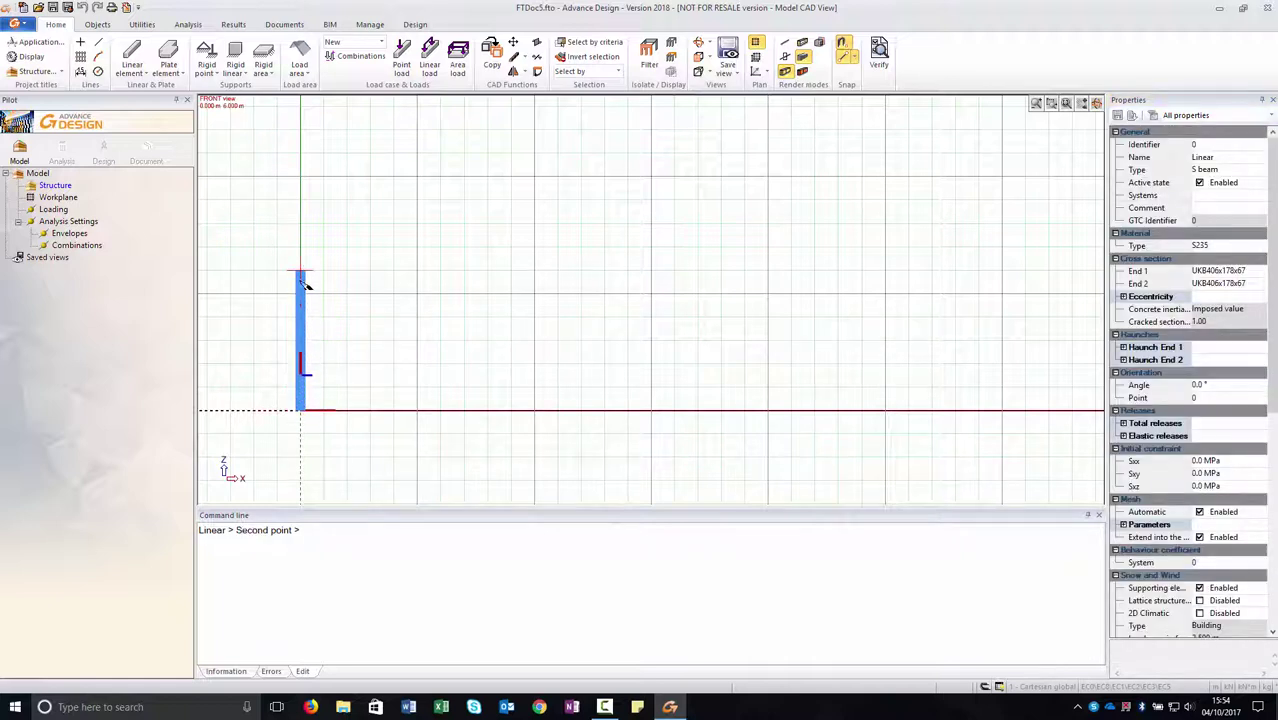
click(306, 274)
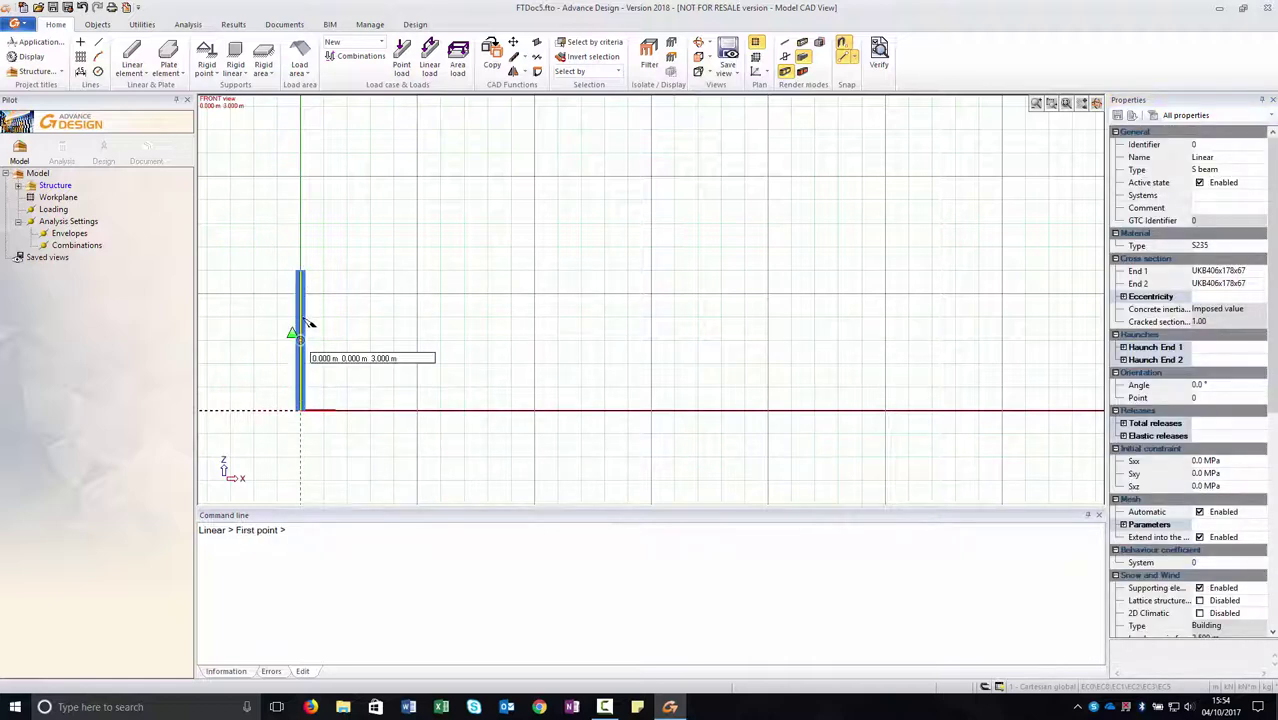
key(Escape)
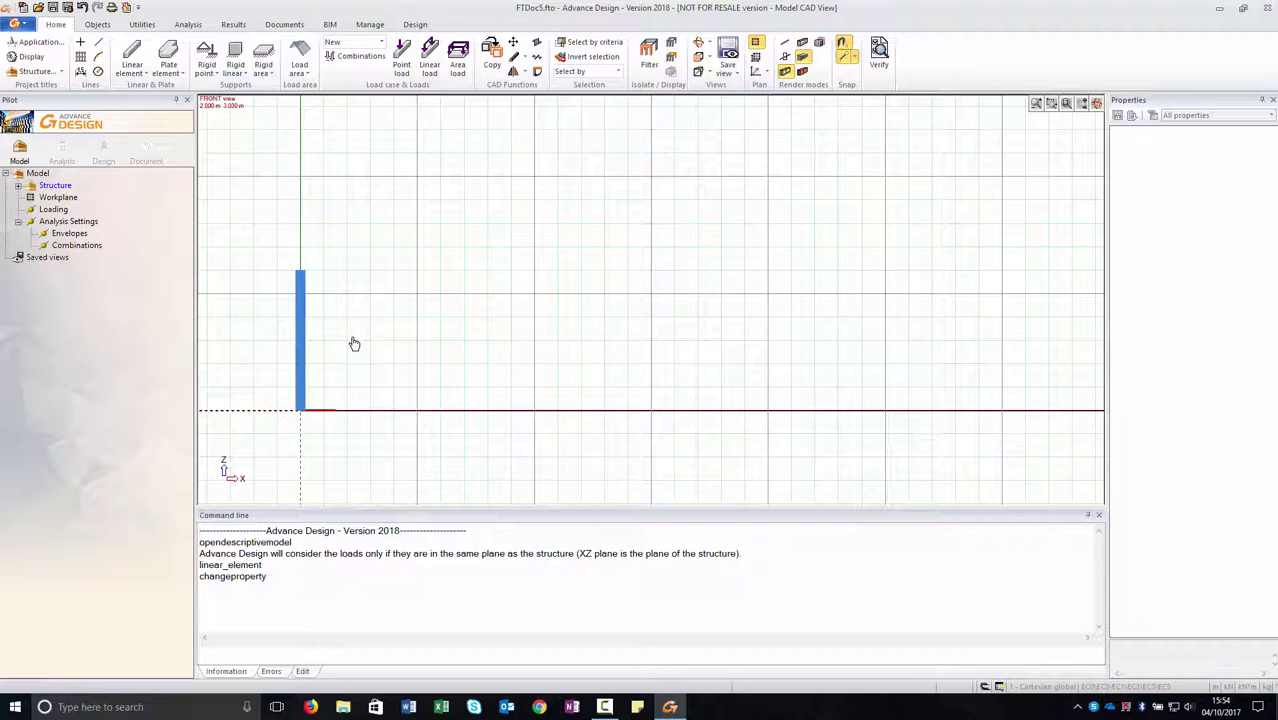
- Copy the column once by translation with the vector 16, 0, 0, previewing the result first
click(290, 328)
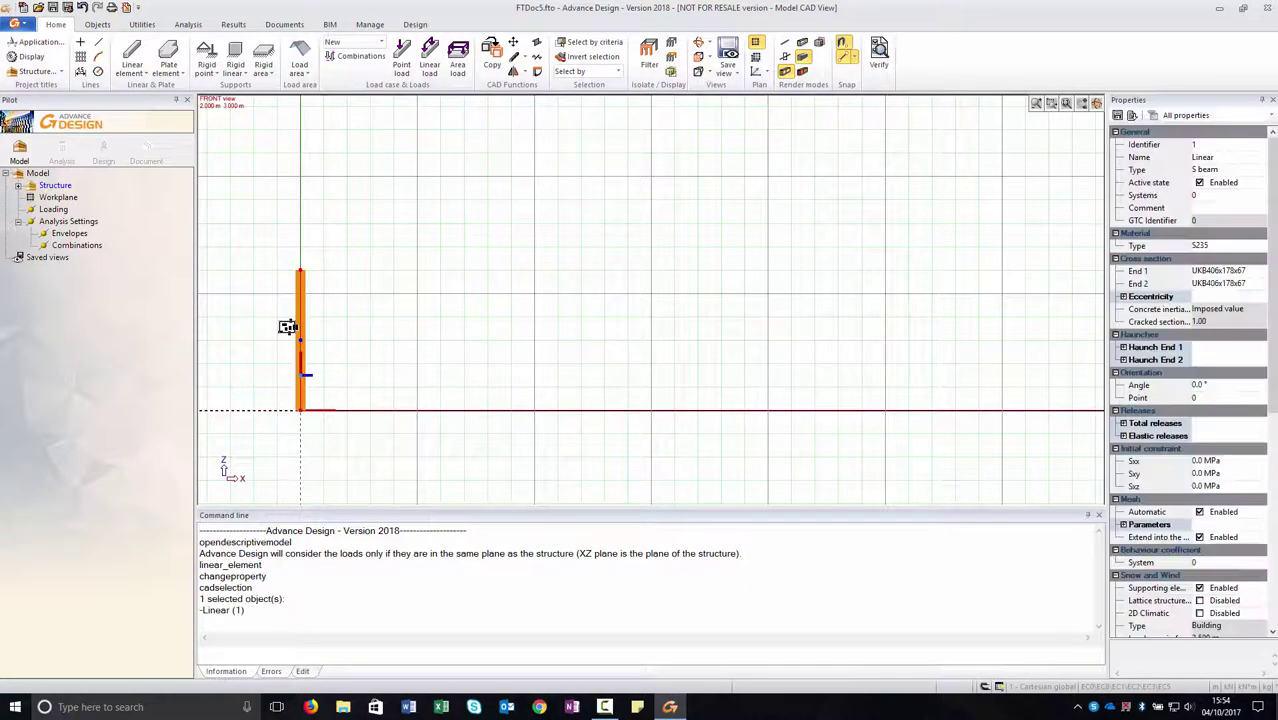
click(494, 56)
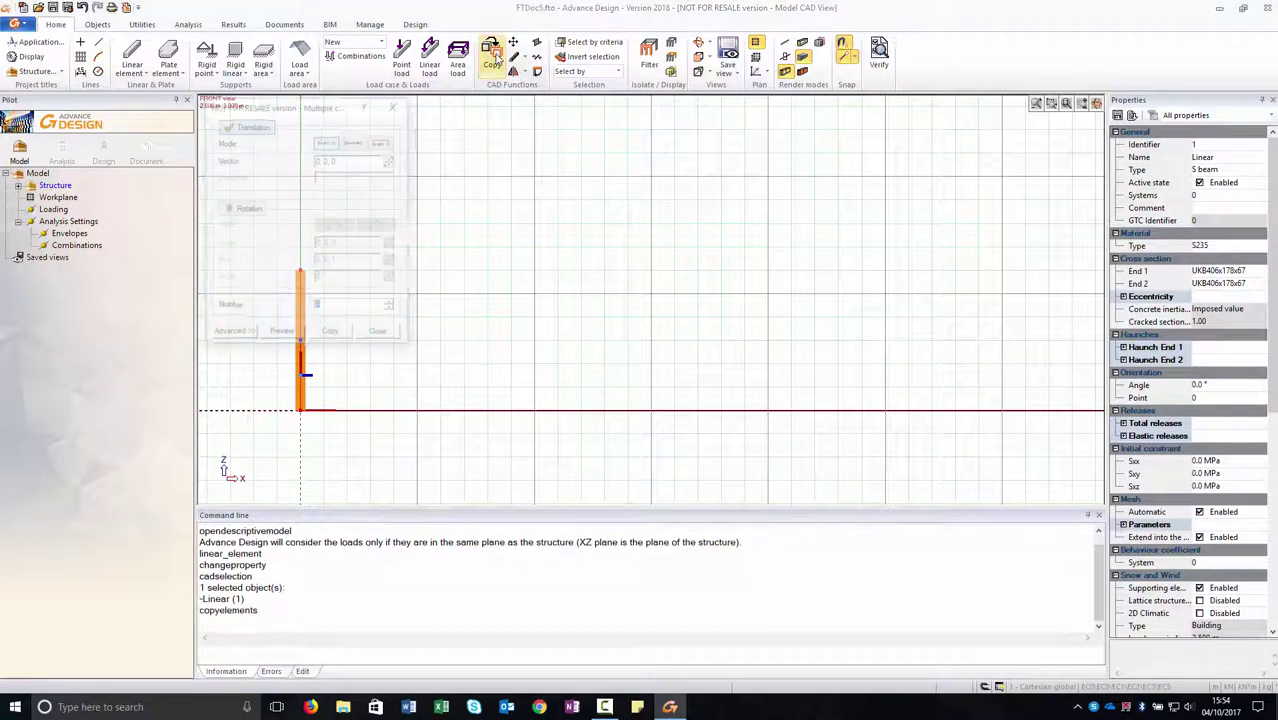
drag(326, 110, 469, 104)
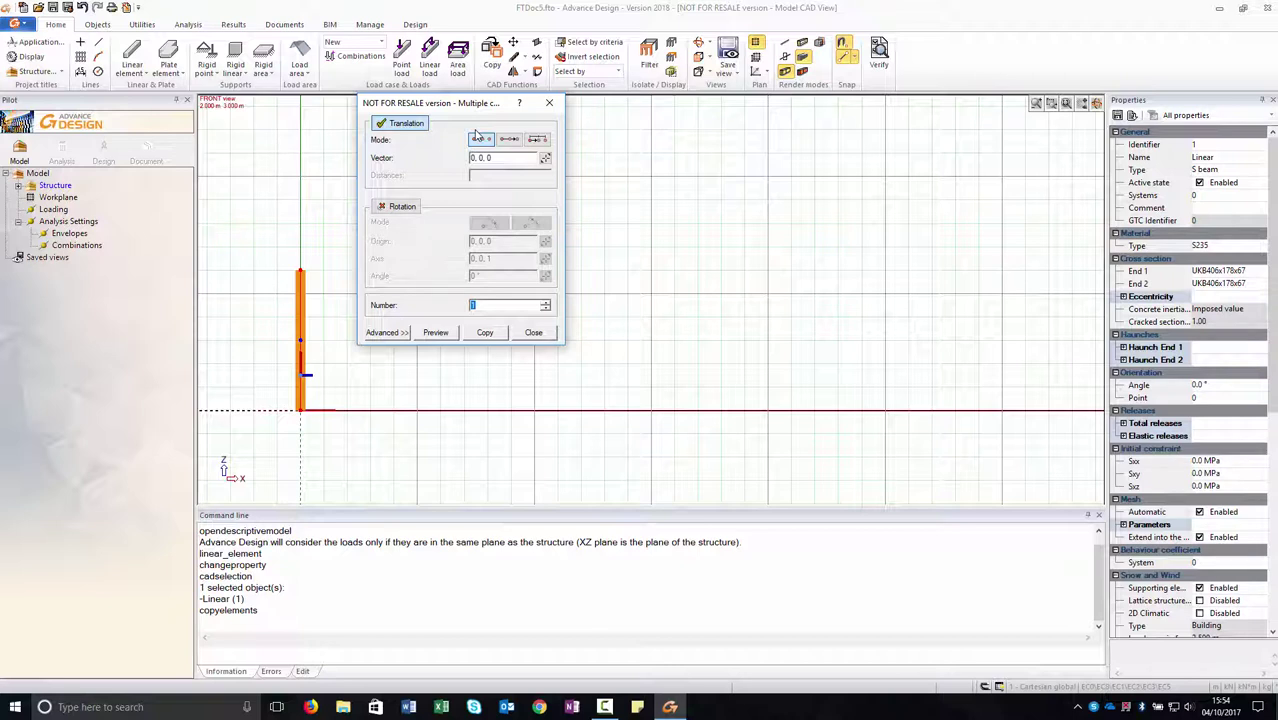
double_click(474, 158)
text(16)
click(435, 334)
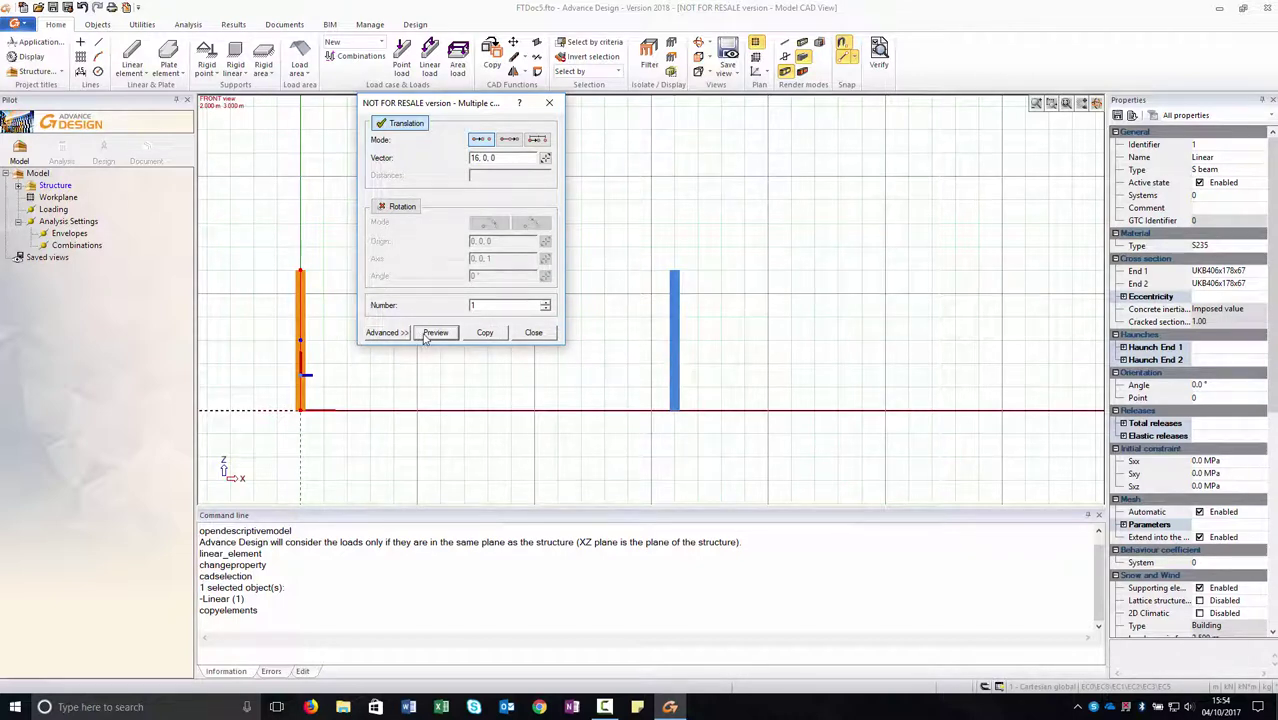
click(485, 336)
click(531, 335)
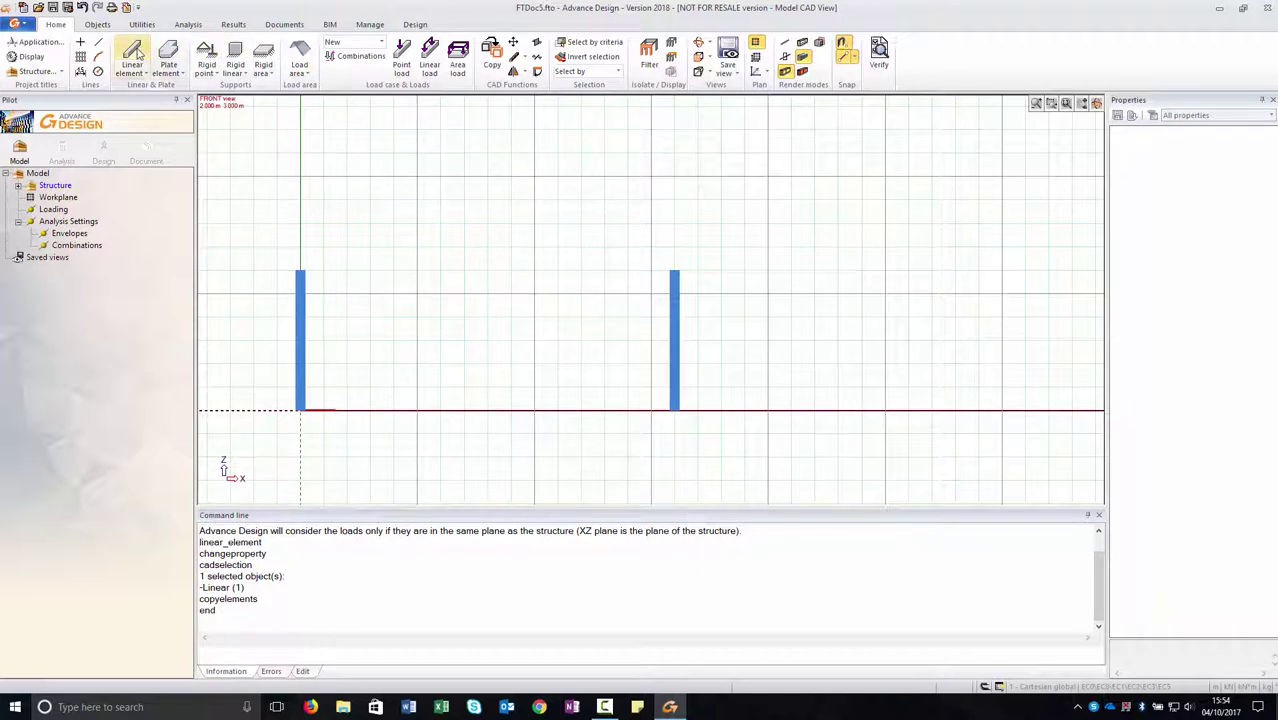
- Start a linear element for the rafters and set its End 1 cross section to UKB254x146x37
click(133, 58)
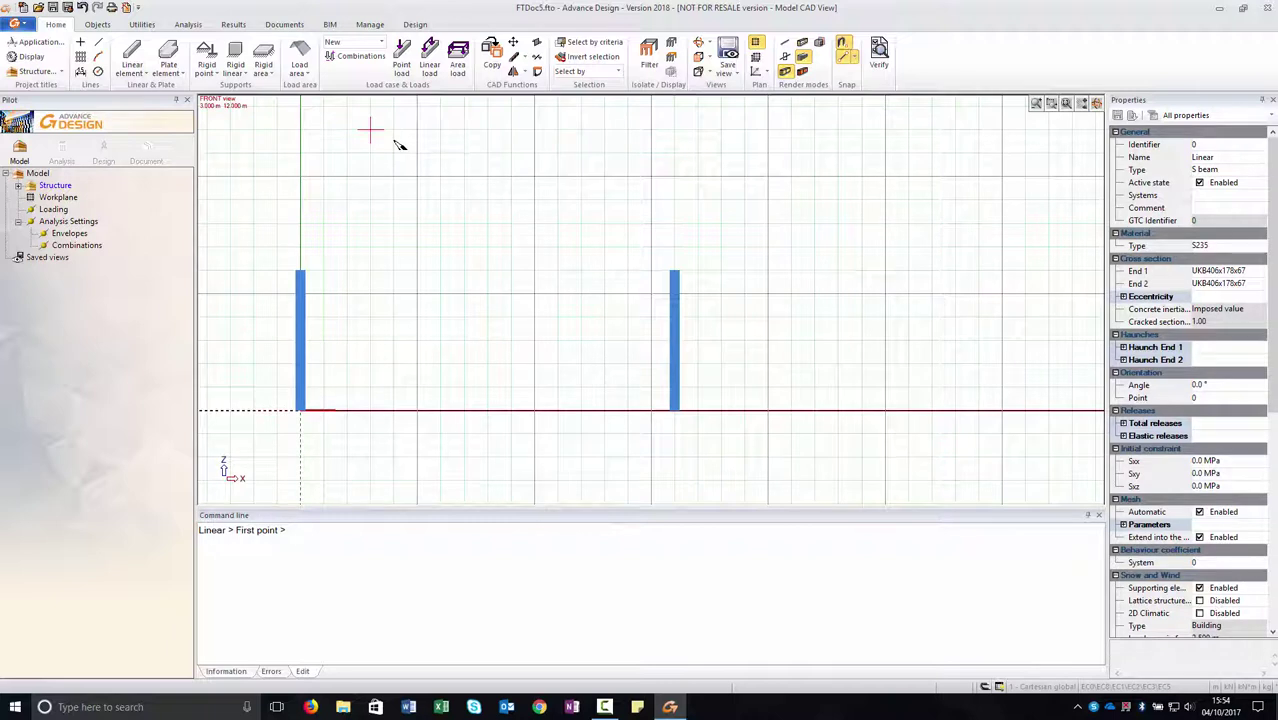
click(1258, 274)
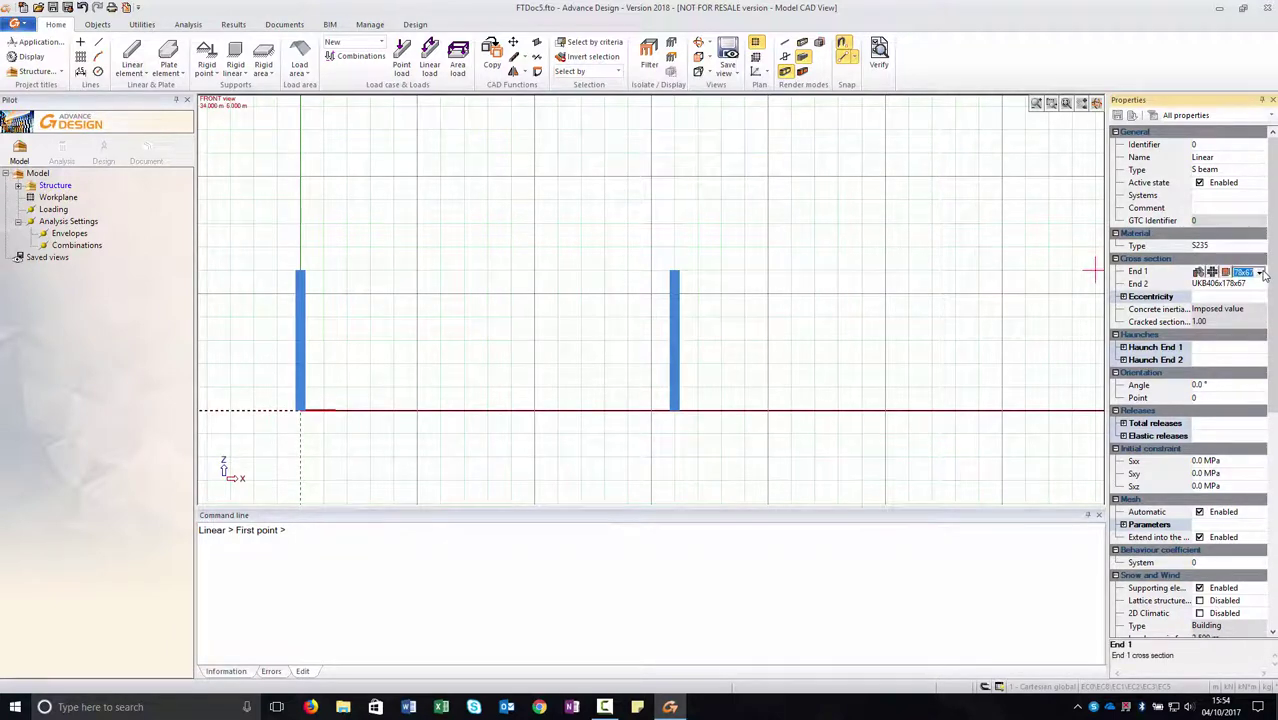
click(1261, 273)
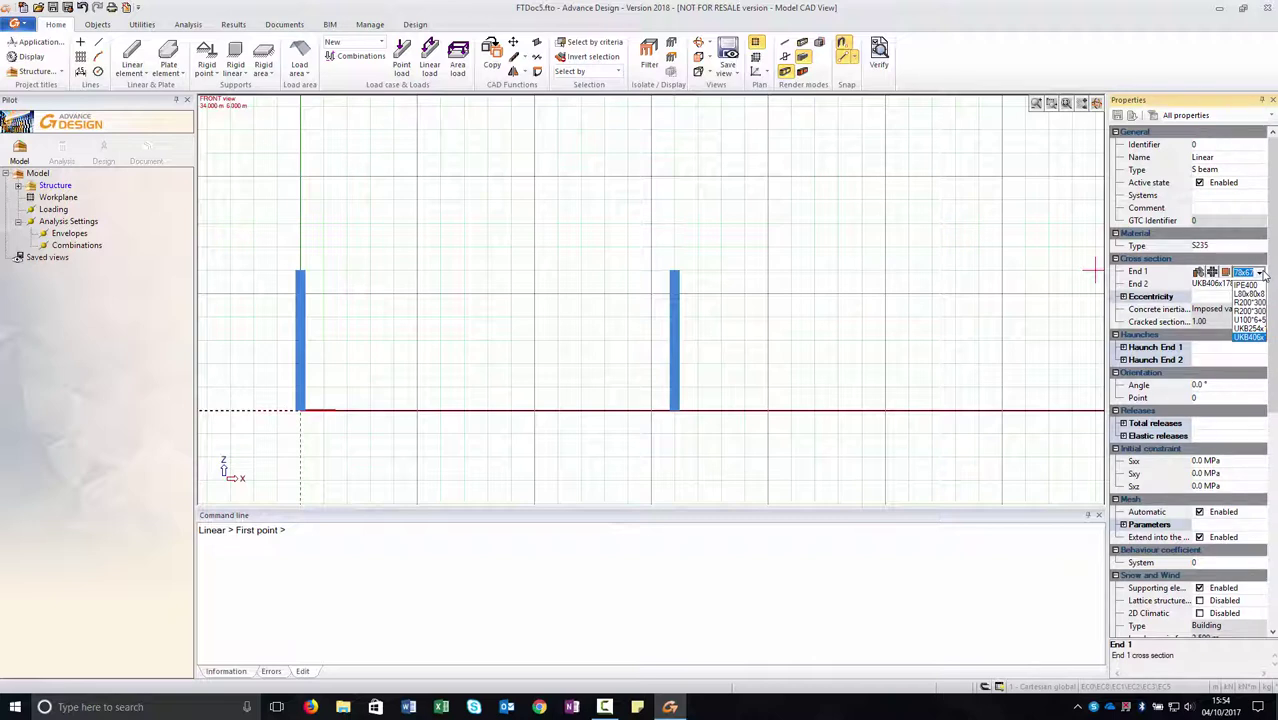
click(1248, 328)
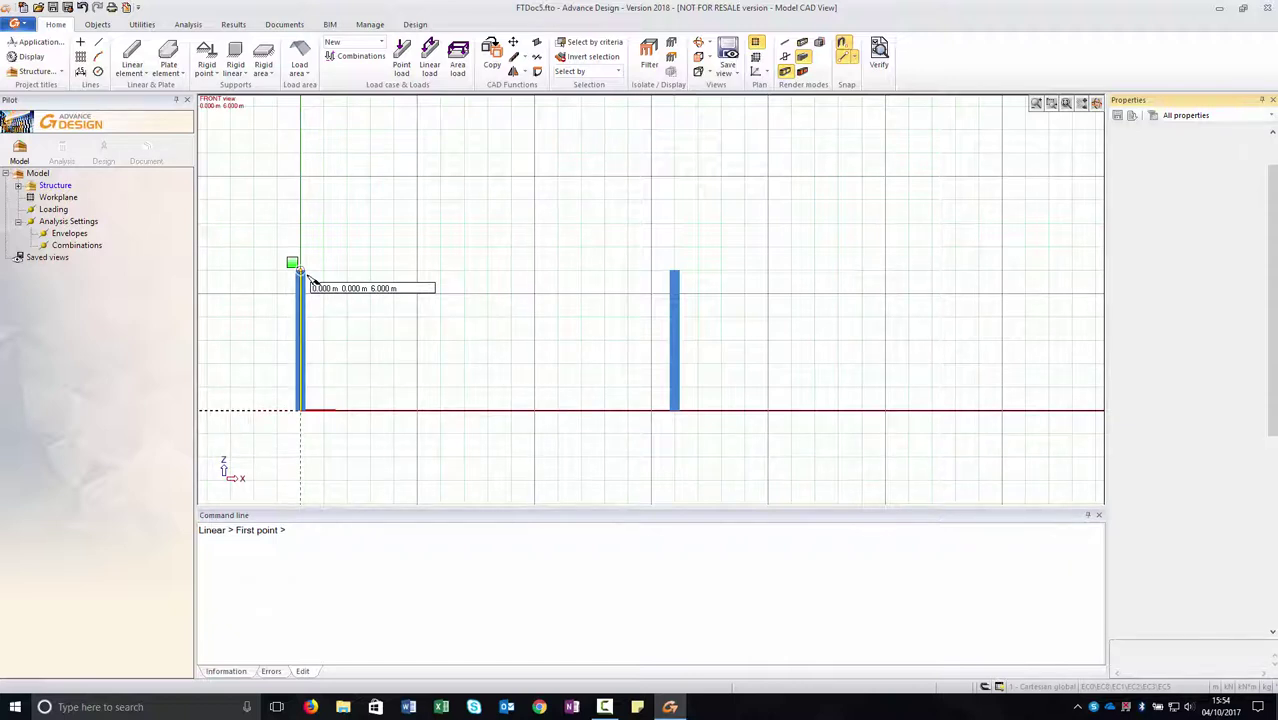
- Draw two rafters from the first column's top to the apex at 8, 8 and down to the second column's top, ending the command
click(311, 279)
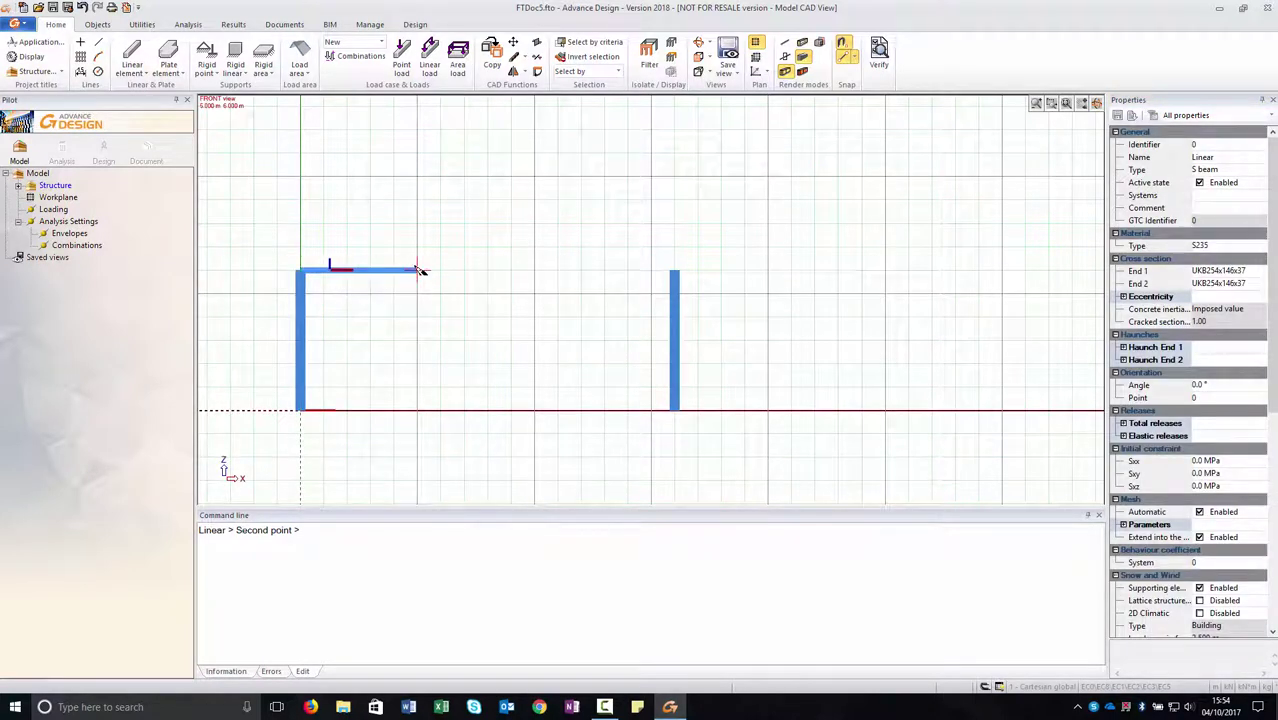
text(8 8)
key(Return)
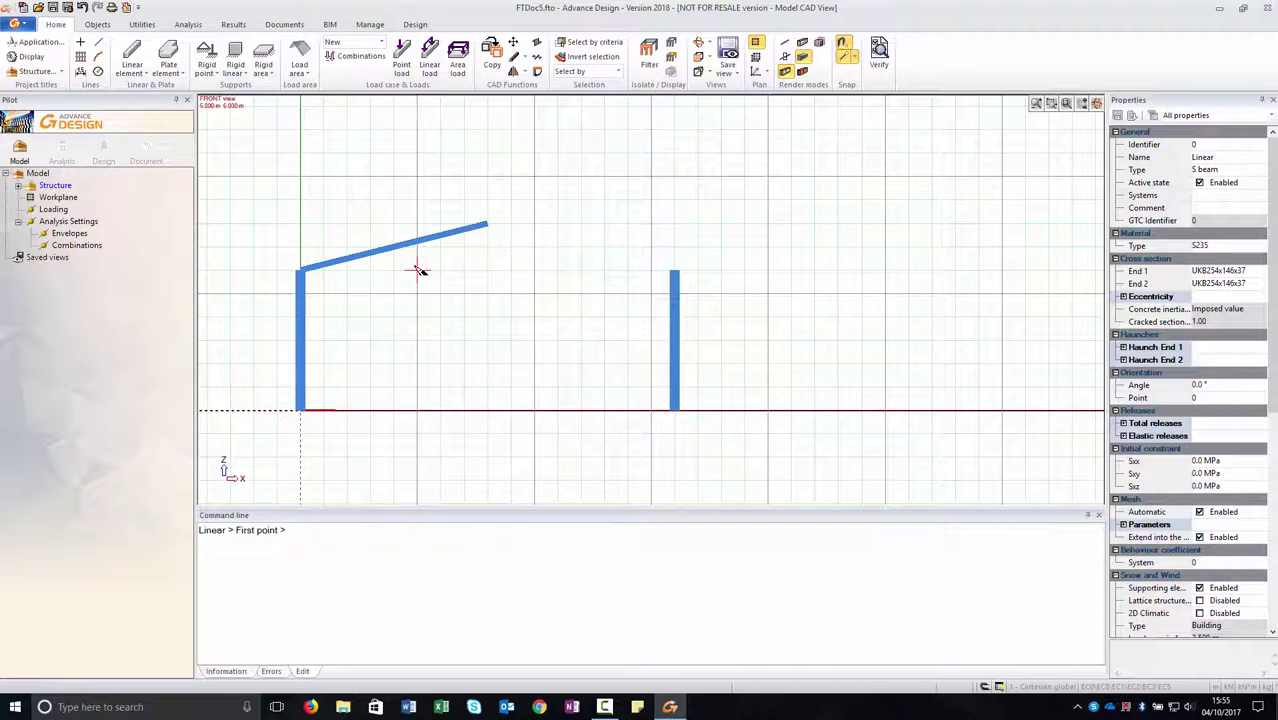
click(486, 223)
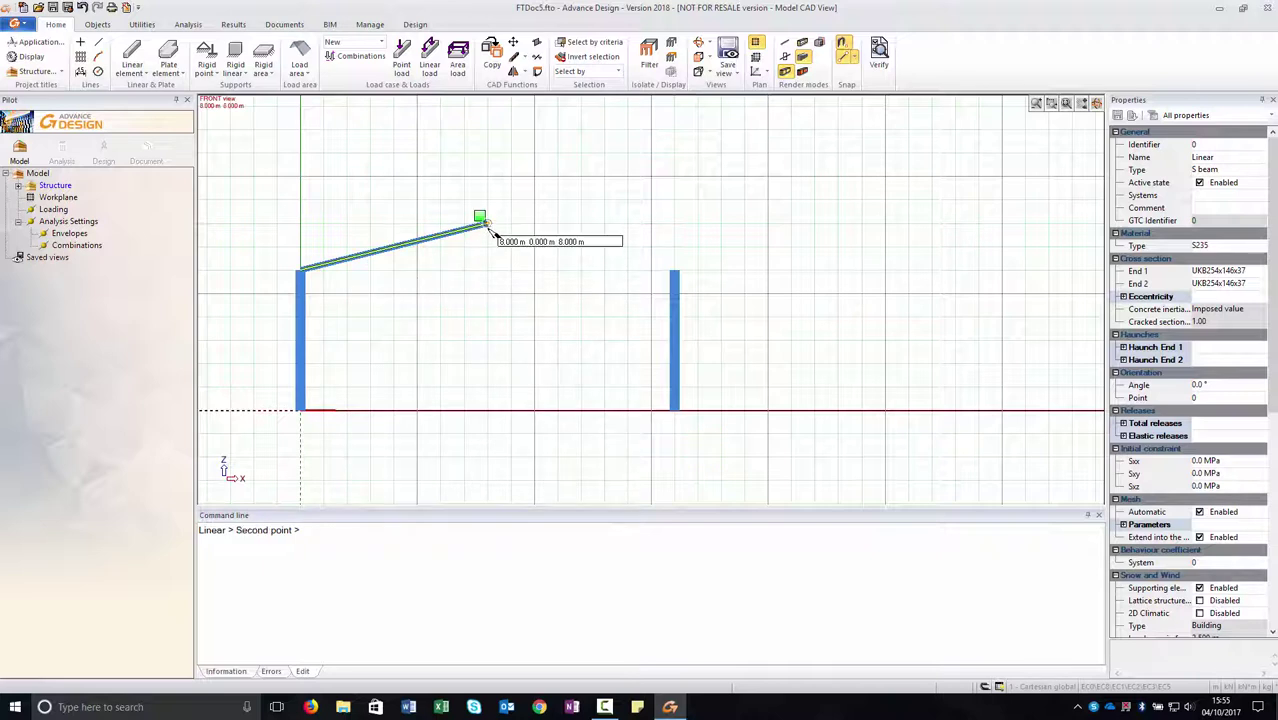
click(676, 270)
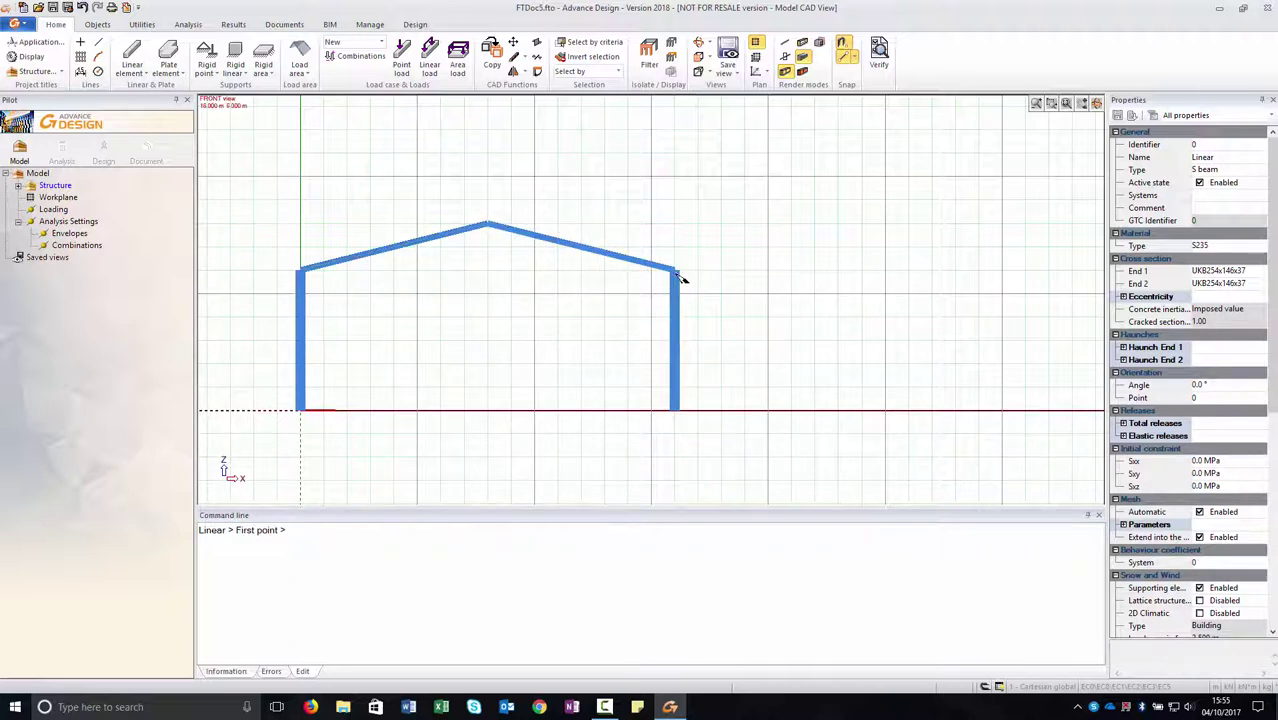
key(Escape)
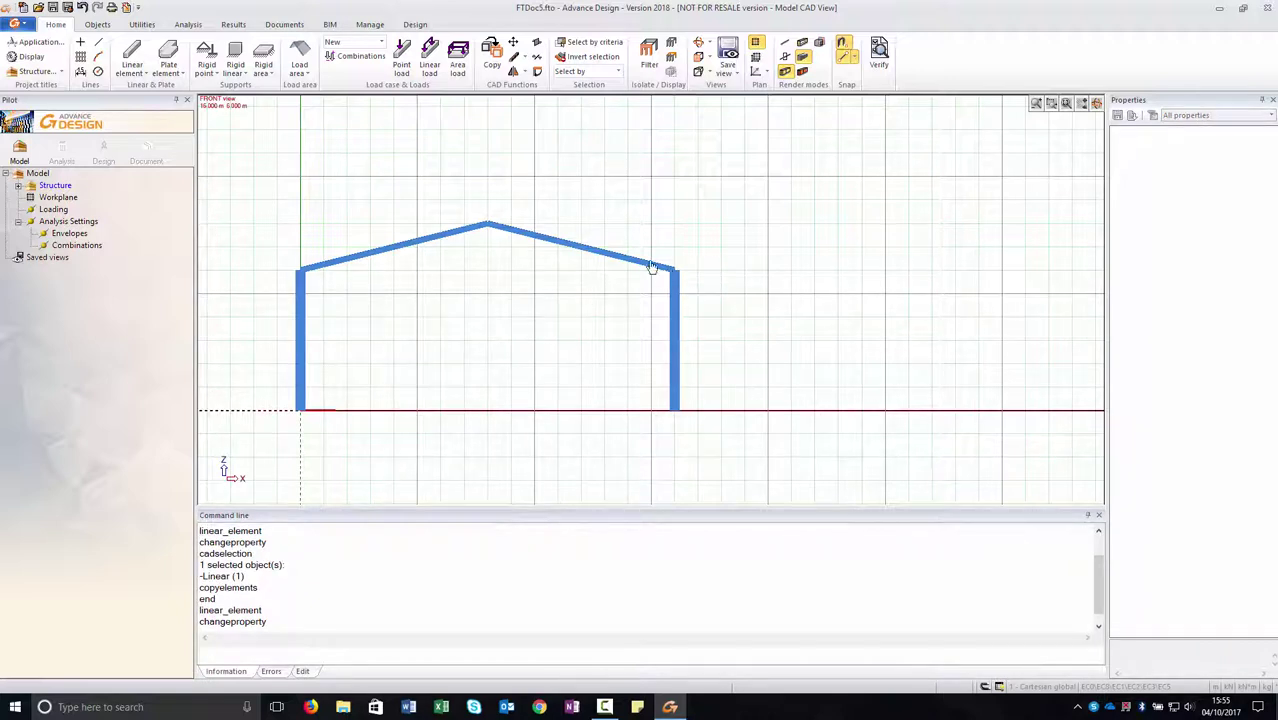
- Place rigid point supports with Pinned restraints at the bases of both columns
click(207, 60)
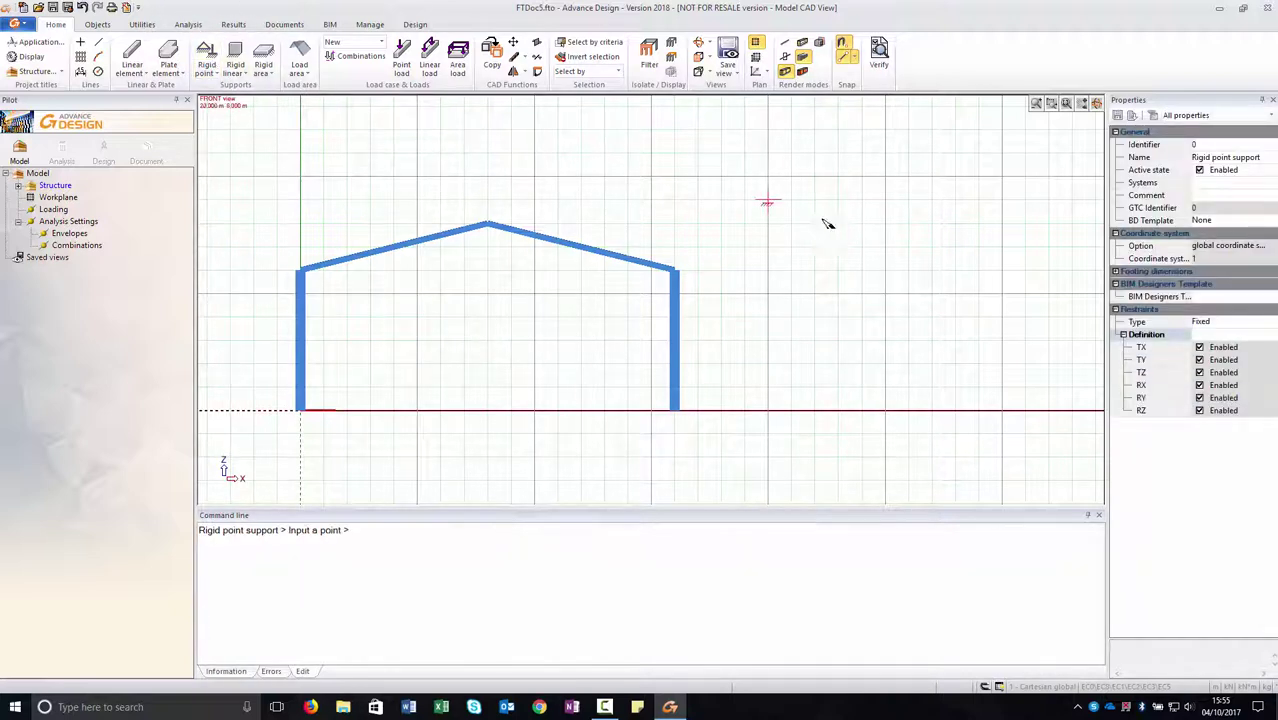
click(1265, 321)
click(1270, 321)
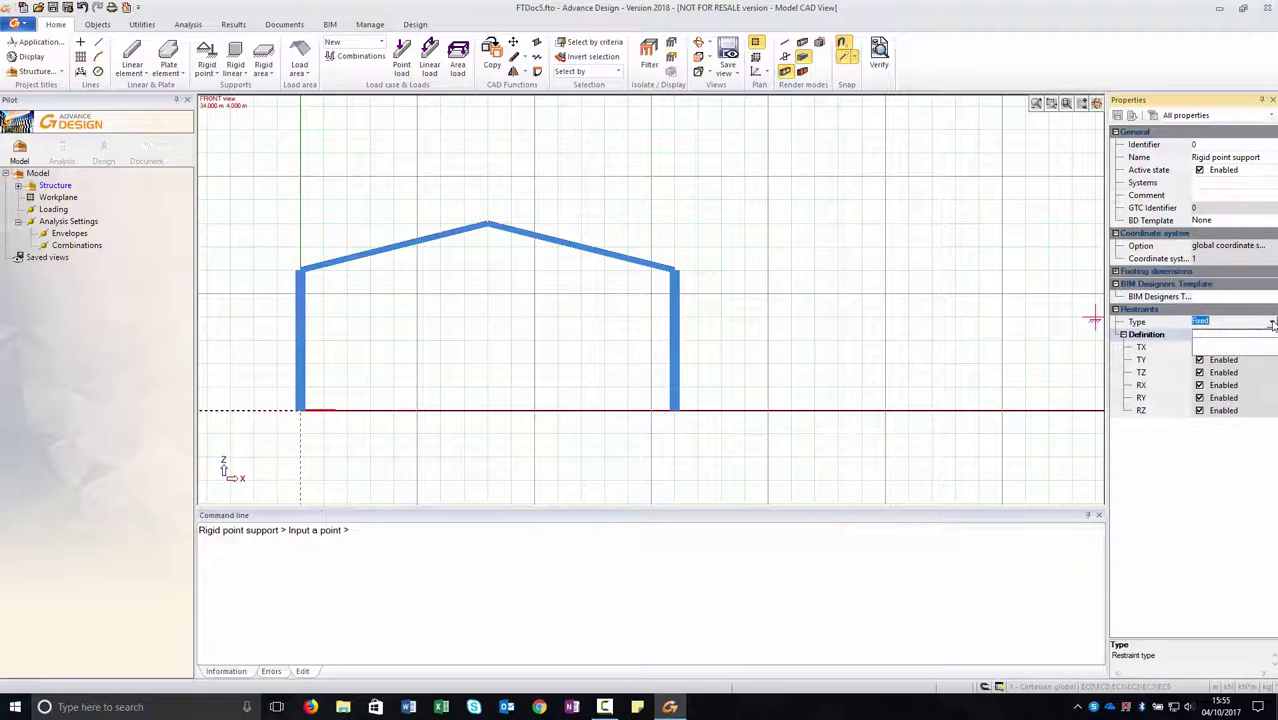
click(1234, 346)
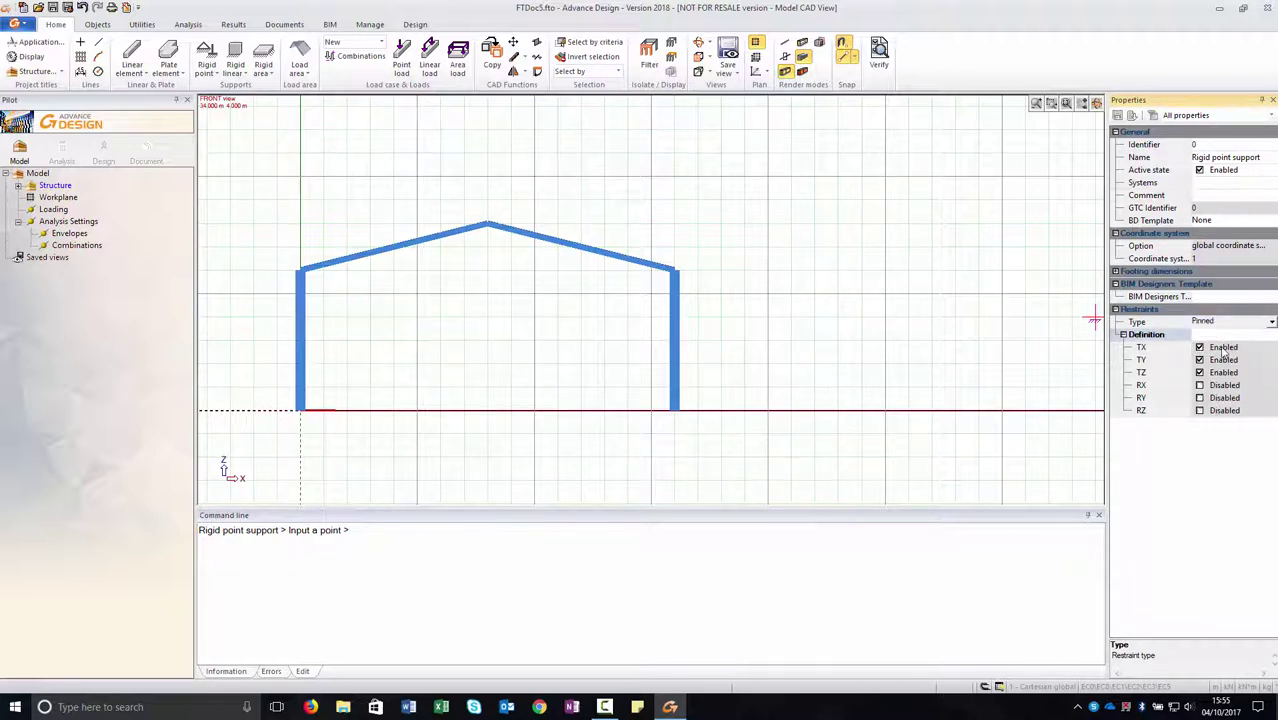
click(300, 411)
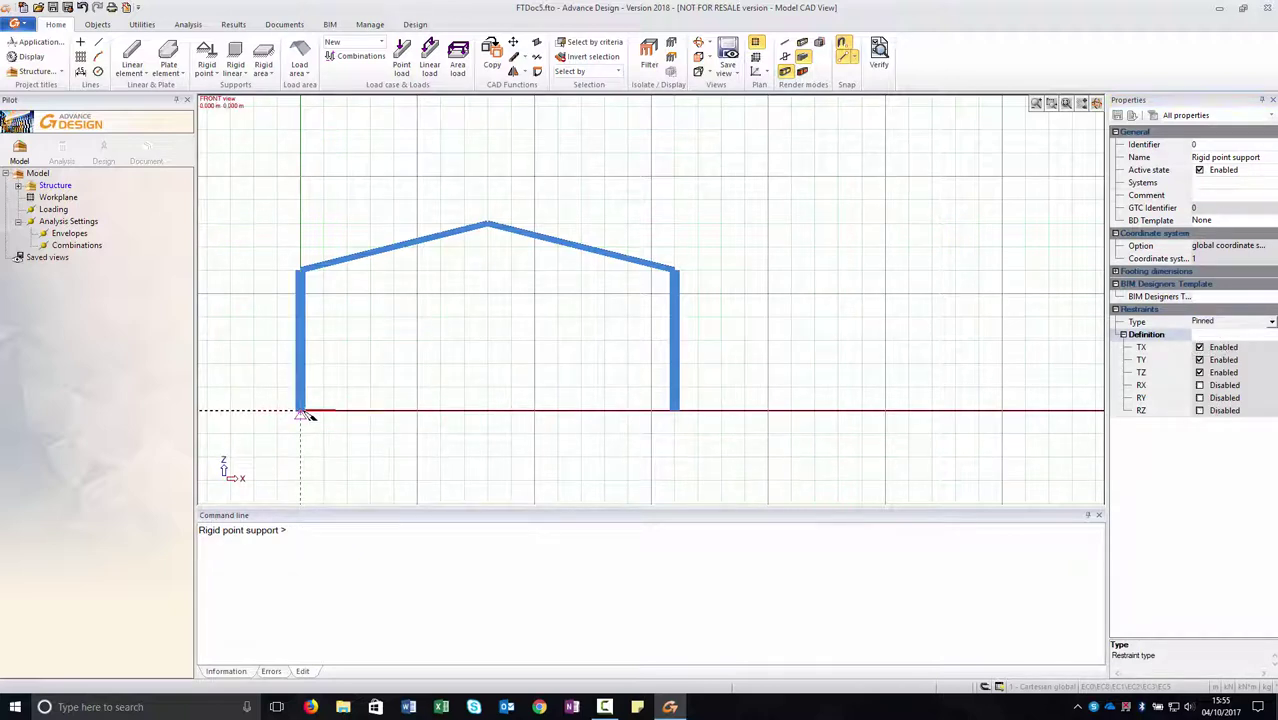
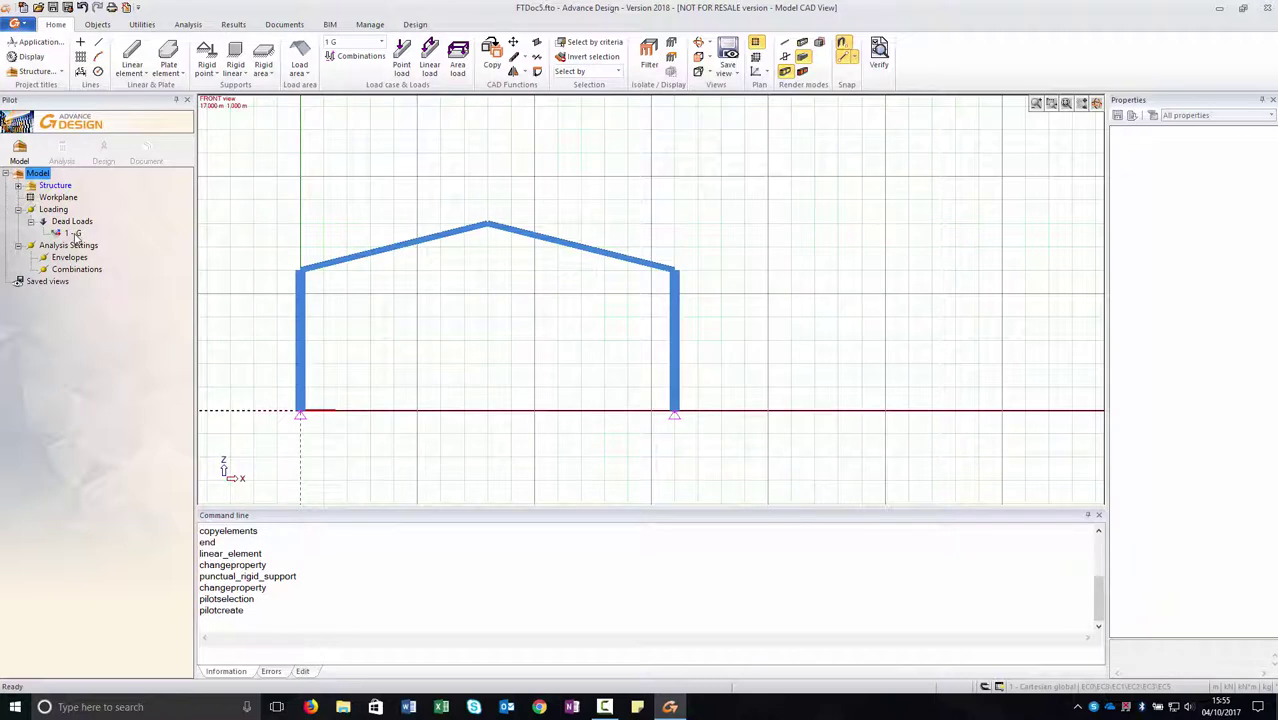
- Show the self weight components of dead load case 1 - G and create a Live loads case family
click(74, 234)
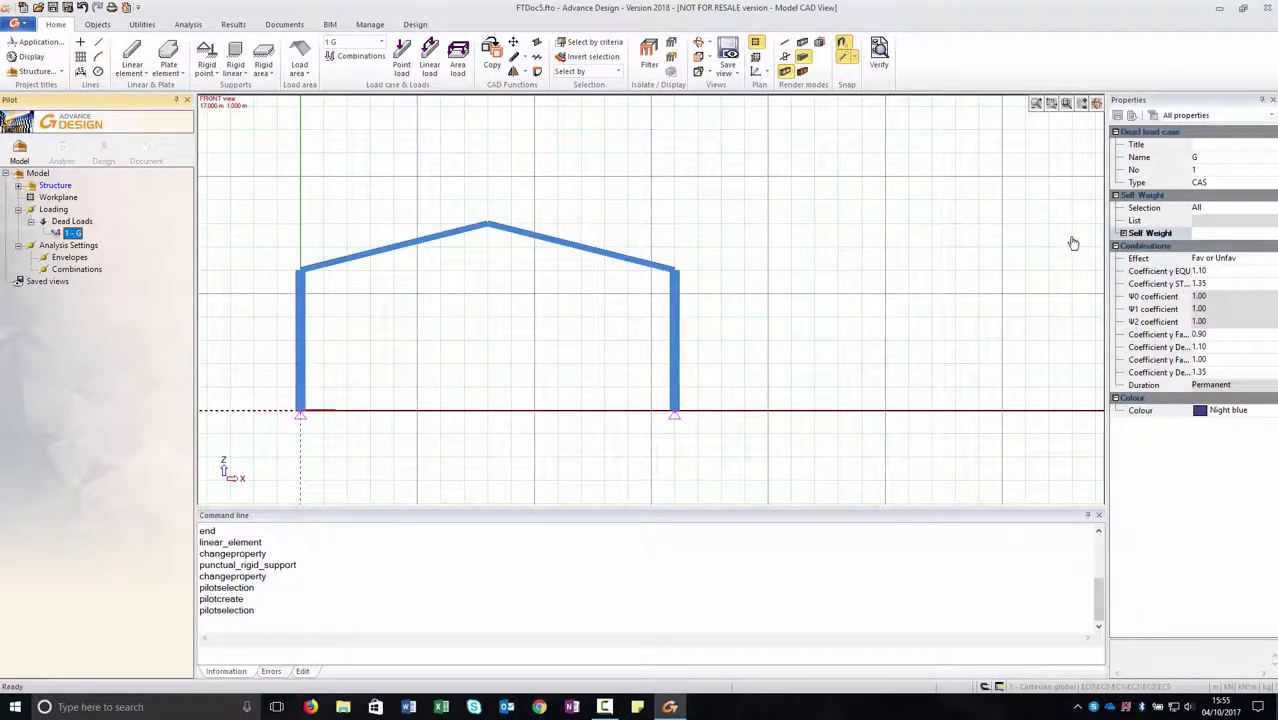
click(1124, 233)
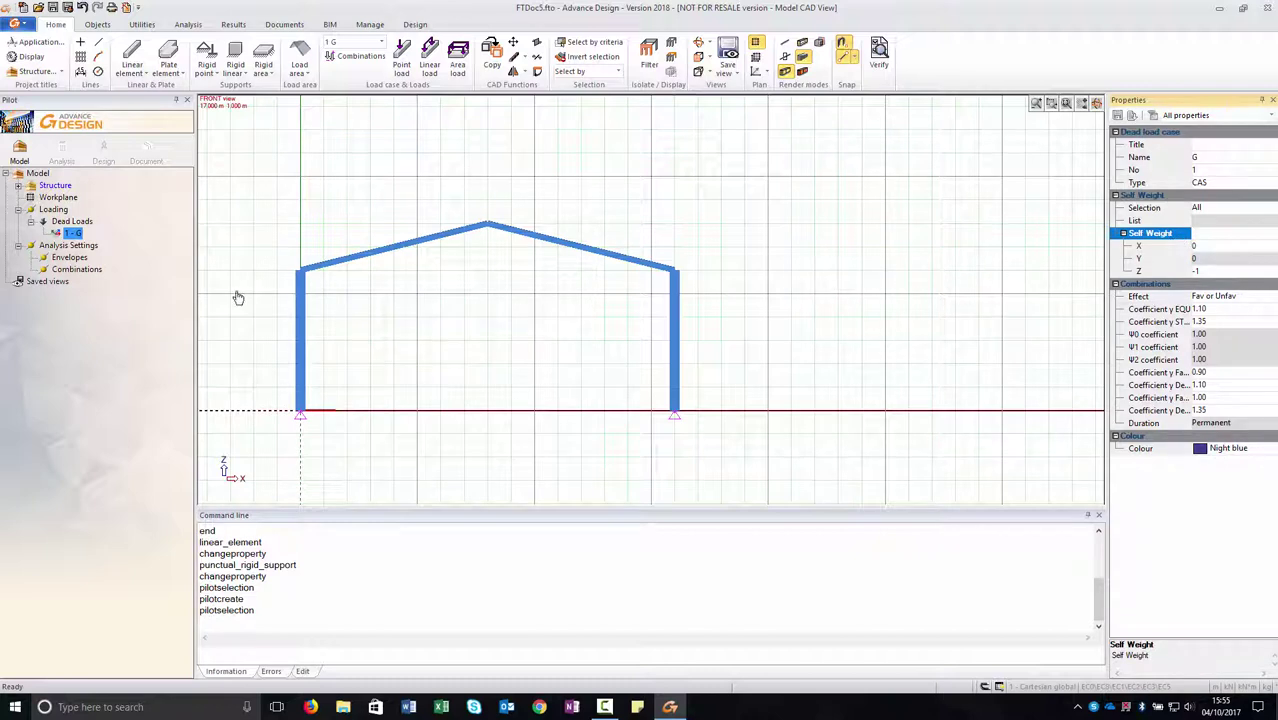
click(58, 218)
click(56, 210)
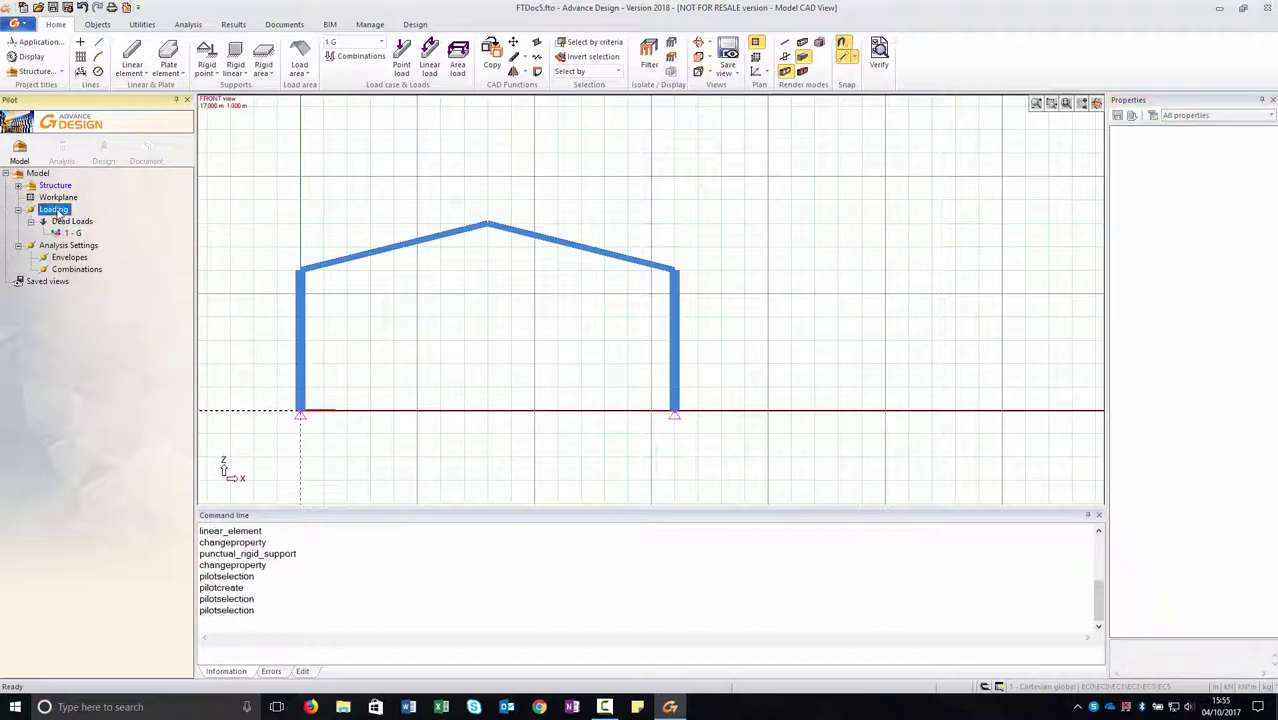
right_click(59, 214)
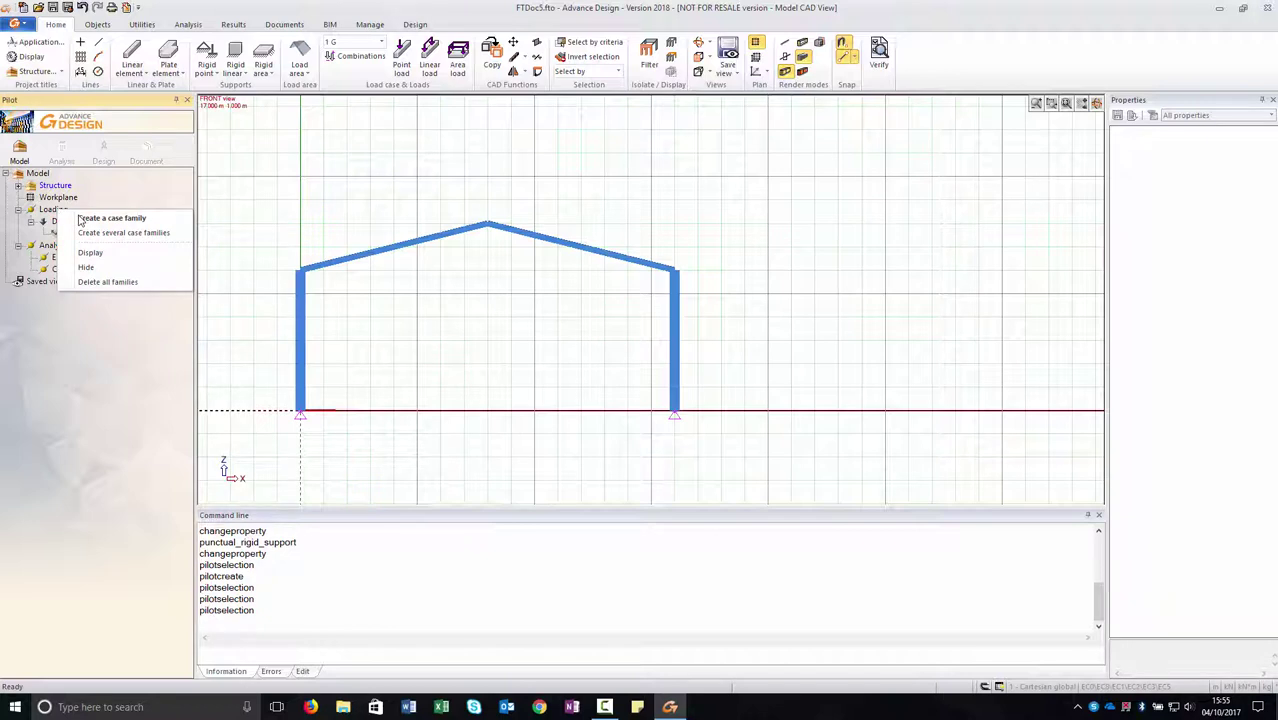
click(82, 218)
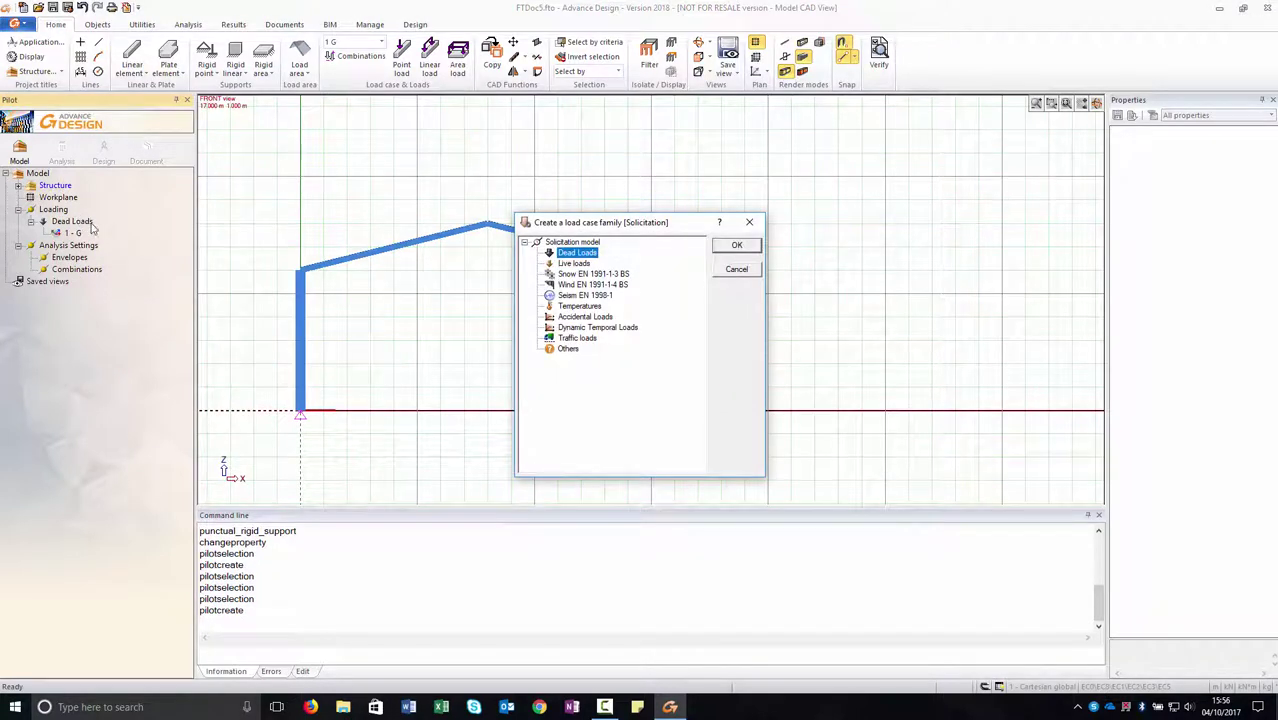
click(572, 264)
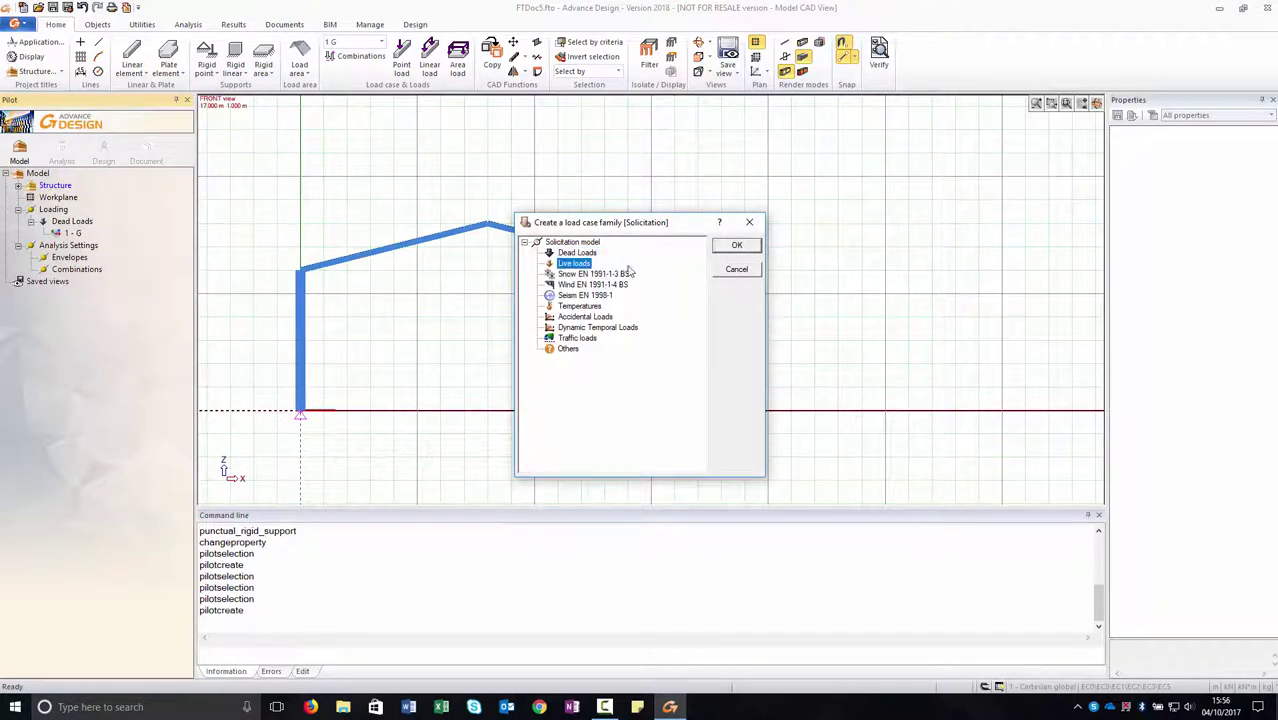
click(731, 247)
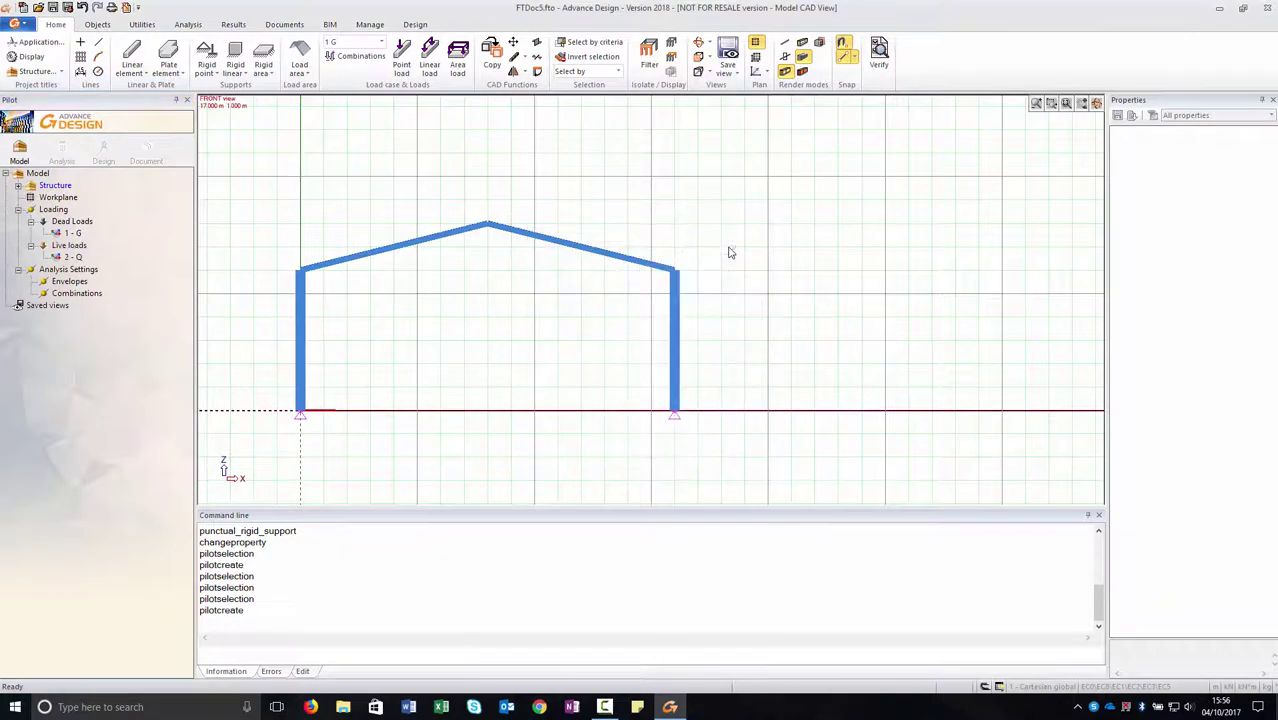
- Apply a linear load with FZ of -50 kN along both rafters in live load case 2 - Q and end the command
click(74, 257)
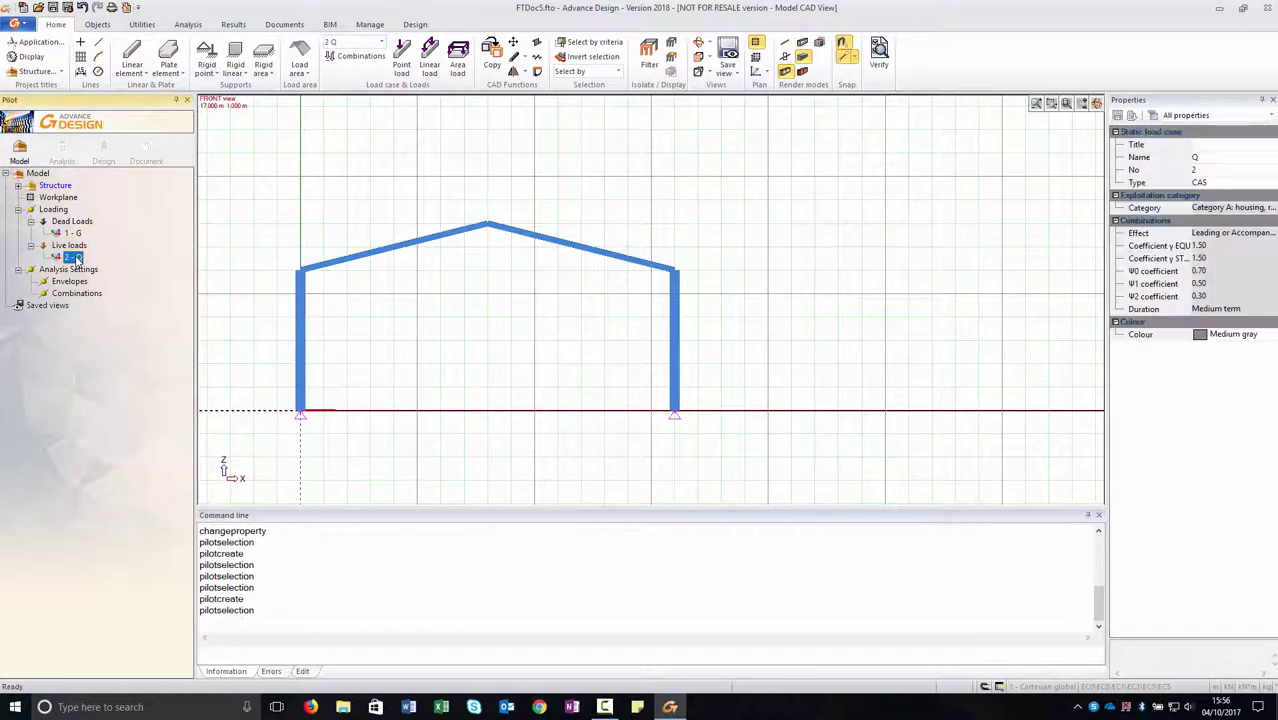
click(430, 62)
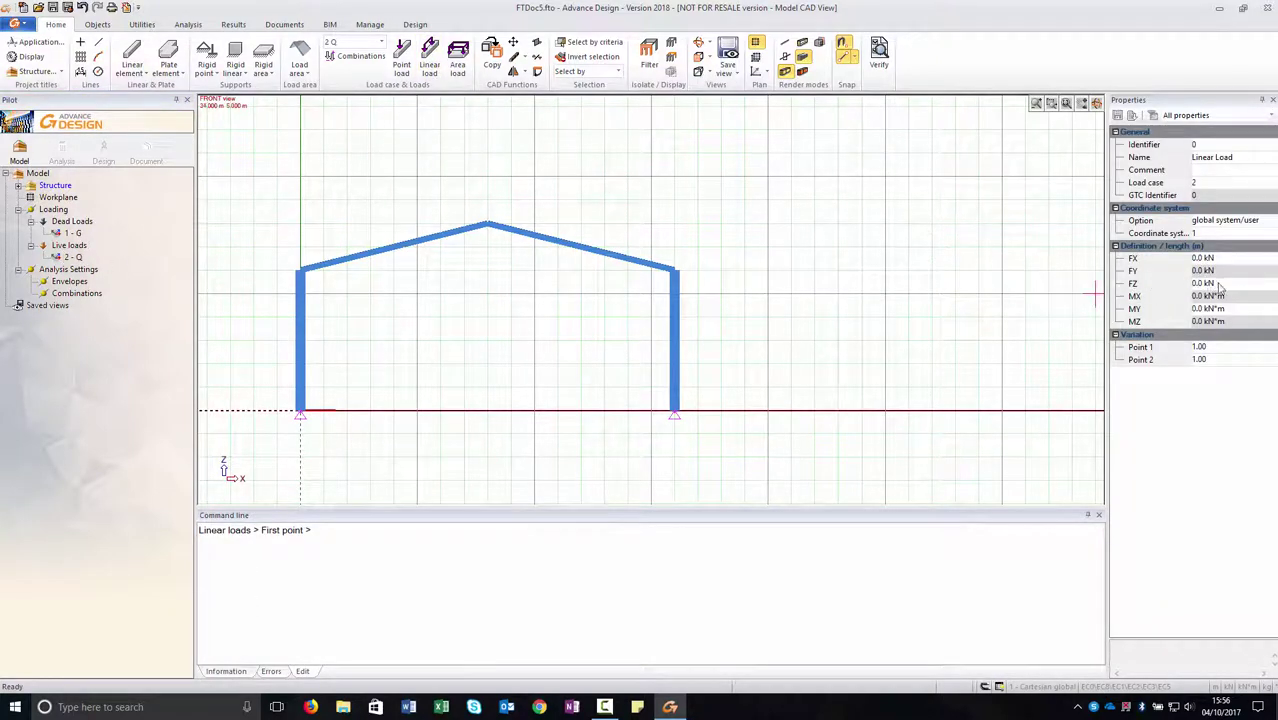
click(1219, 283)
text(-)
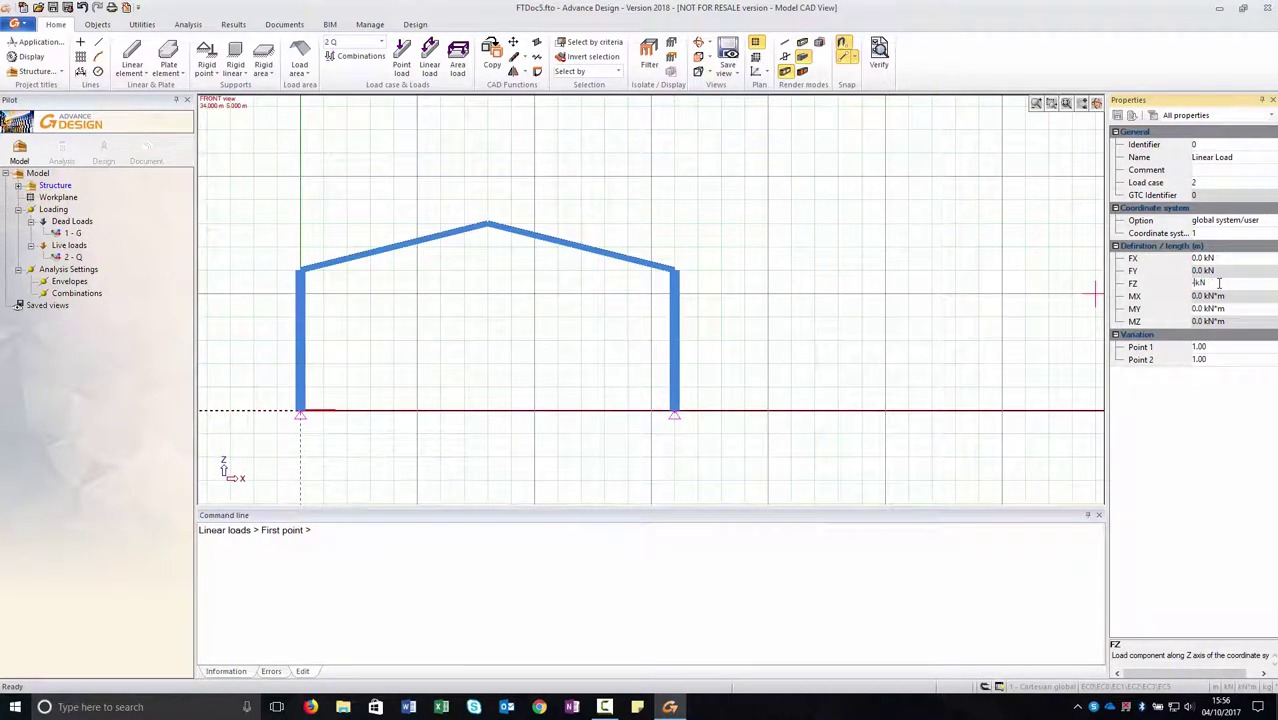
text(50)
key(Return)
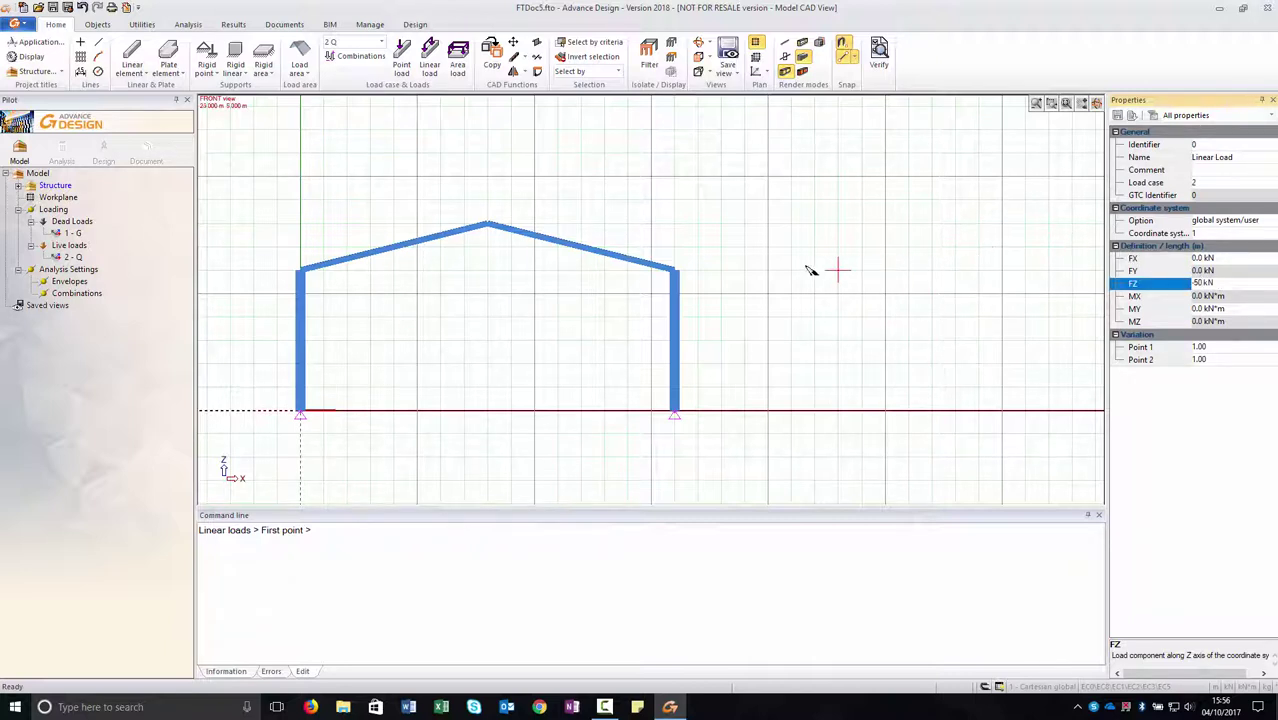
click(300, 268)
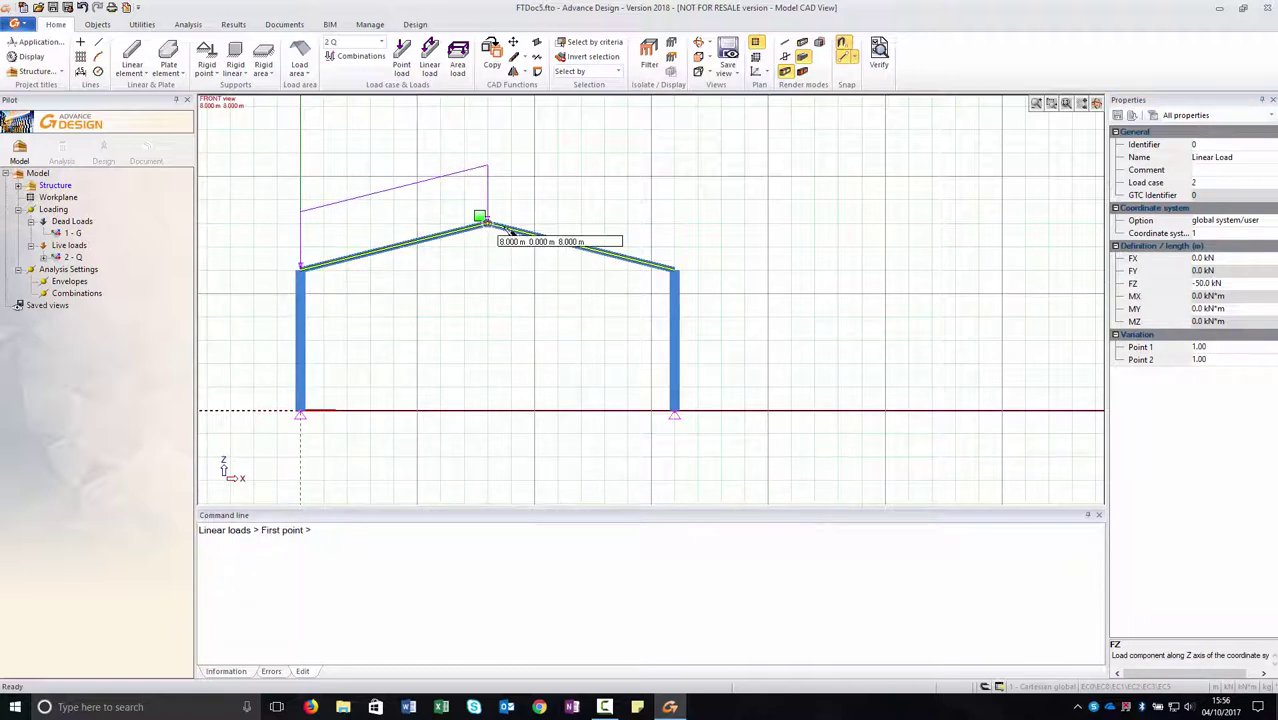
click(673, 268)
key(Escape)
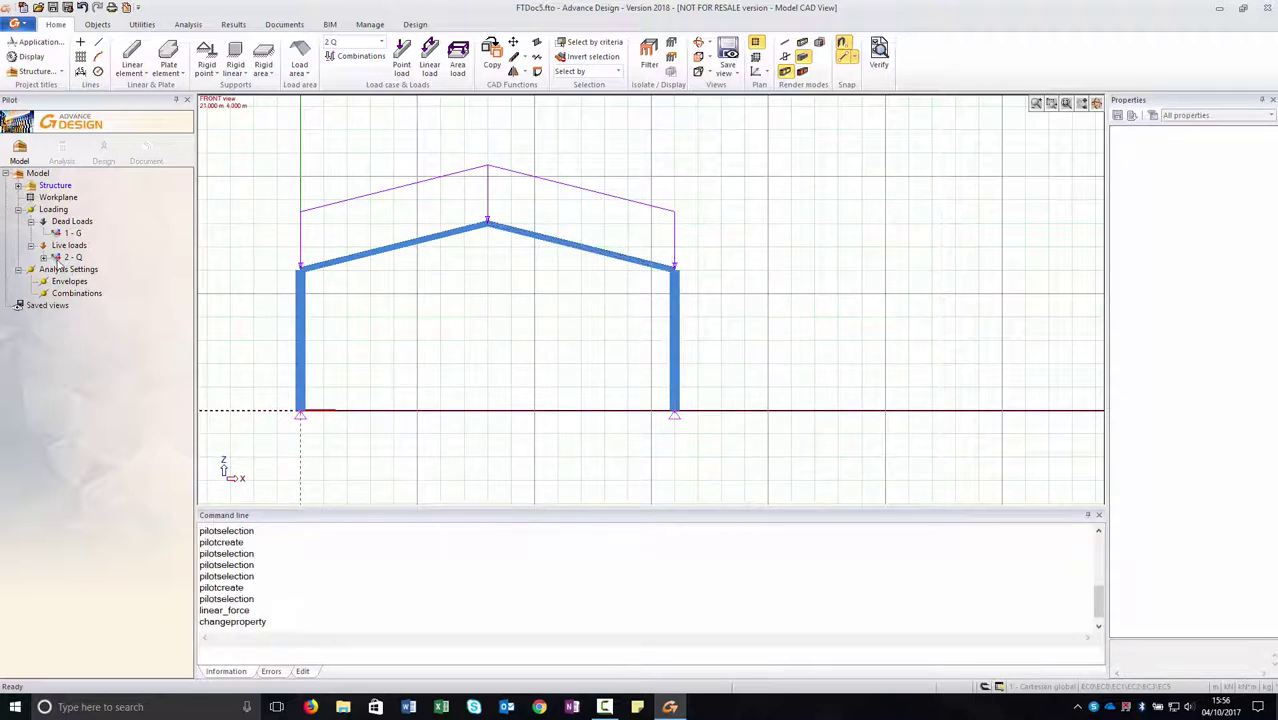
- List the loads contained in live load case 2 - Q and open the properties of the load combinations
click(50, 258)
click(43, 258)
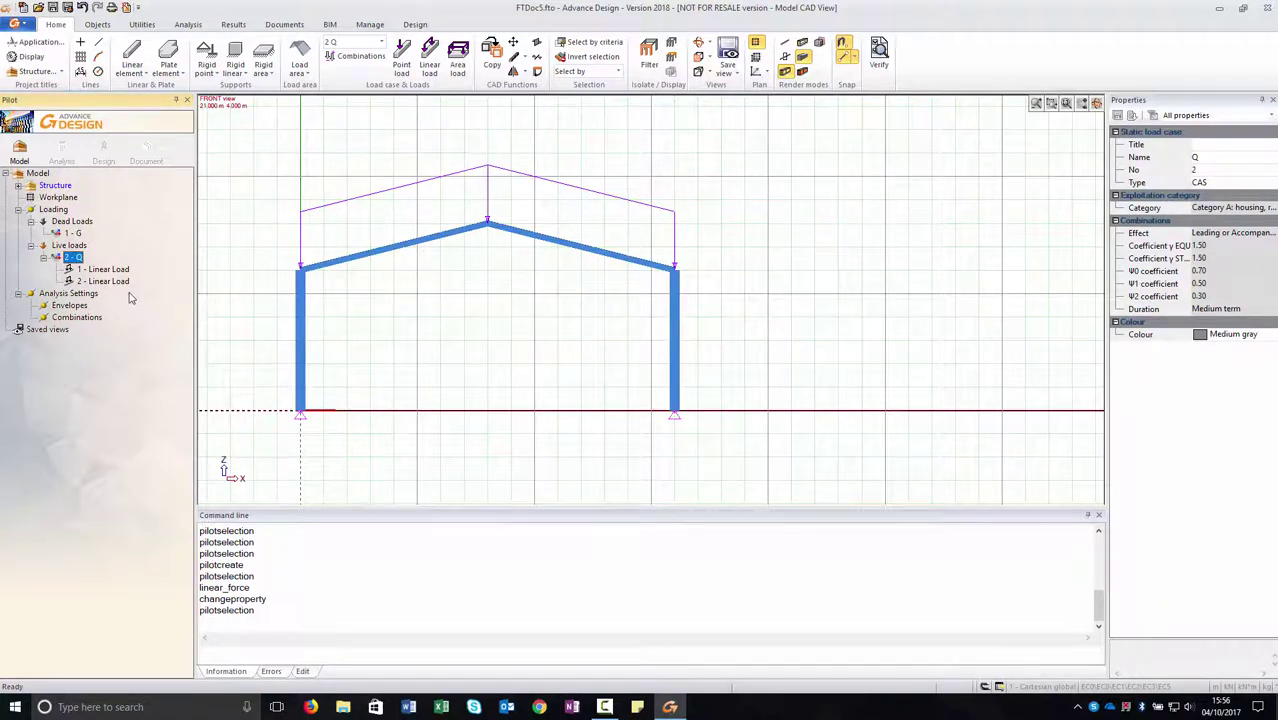
click(71, 319)
click(71, 321)
right_click(71, 320)
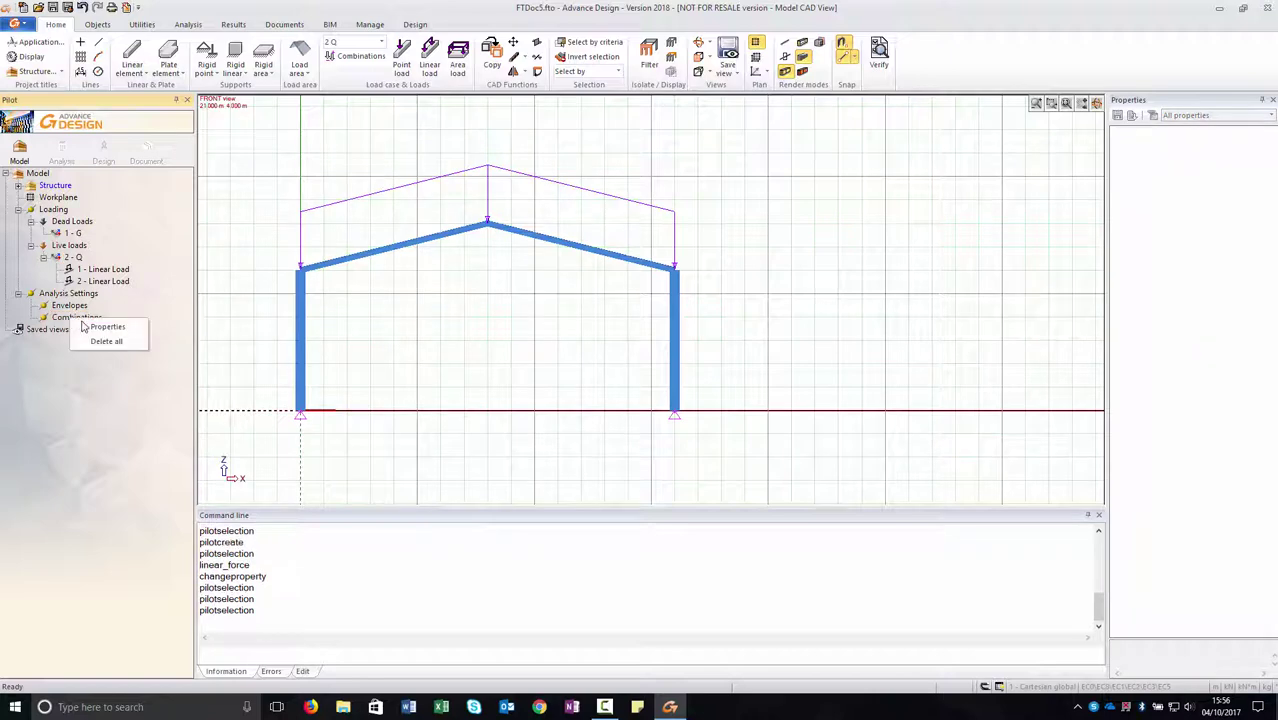
click(84, 328)
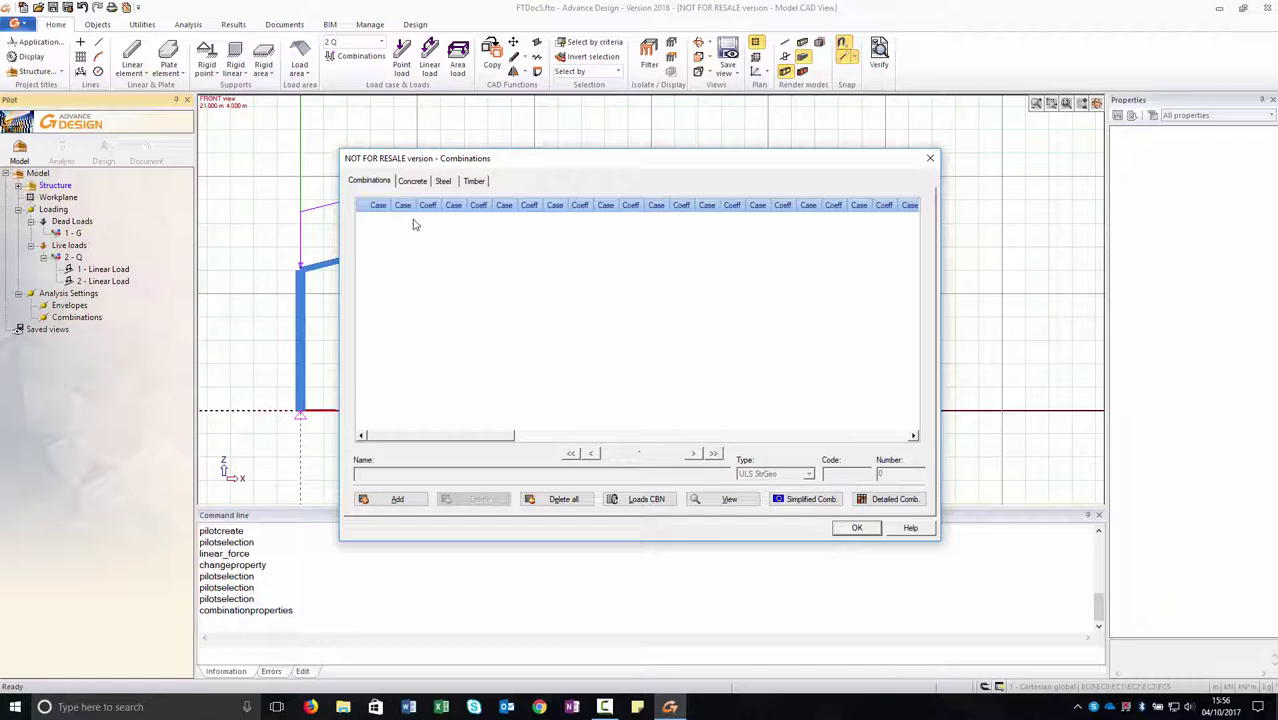
- Add a ULS StrGeo combination with case 1 at coefficient 1.35 and case 2 at coefficient 1.5
click(386, 500)
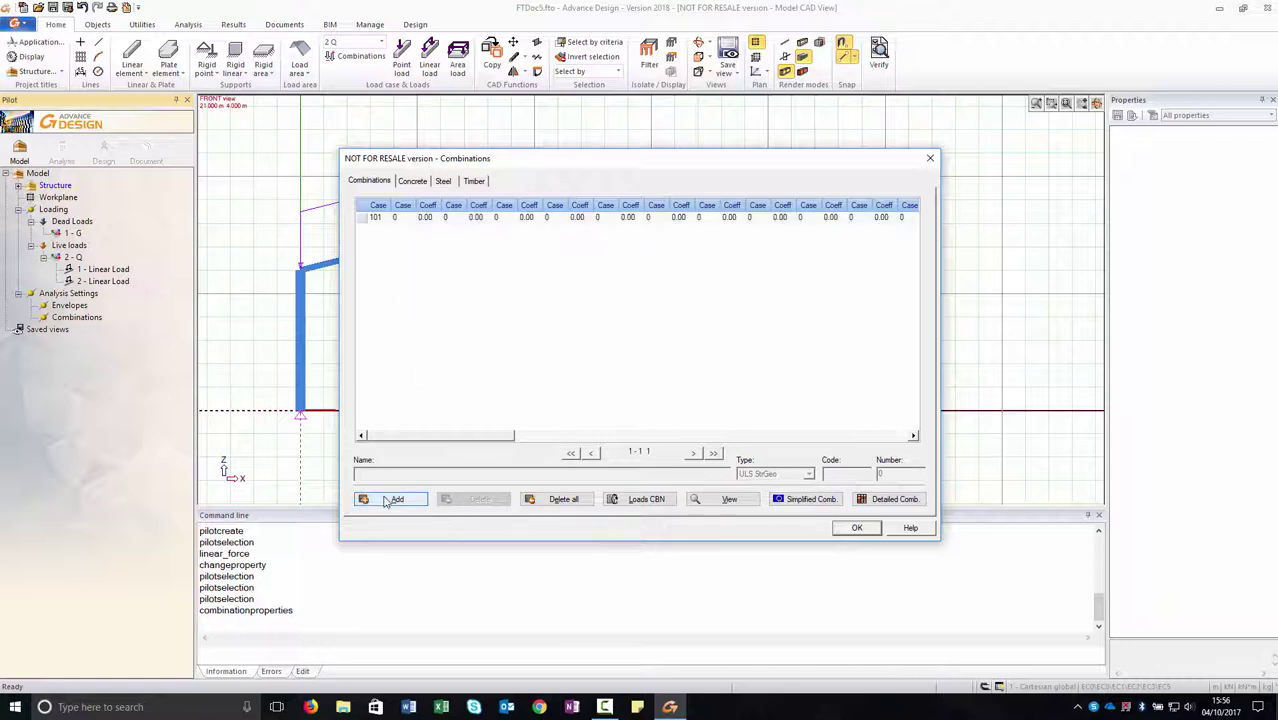
click(392, 217)
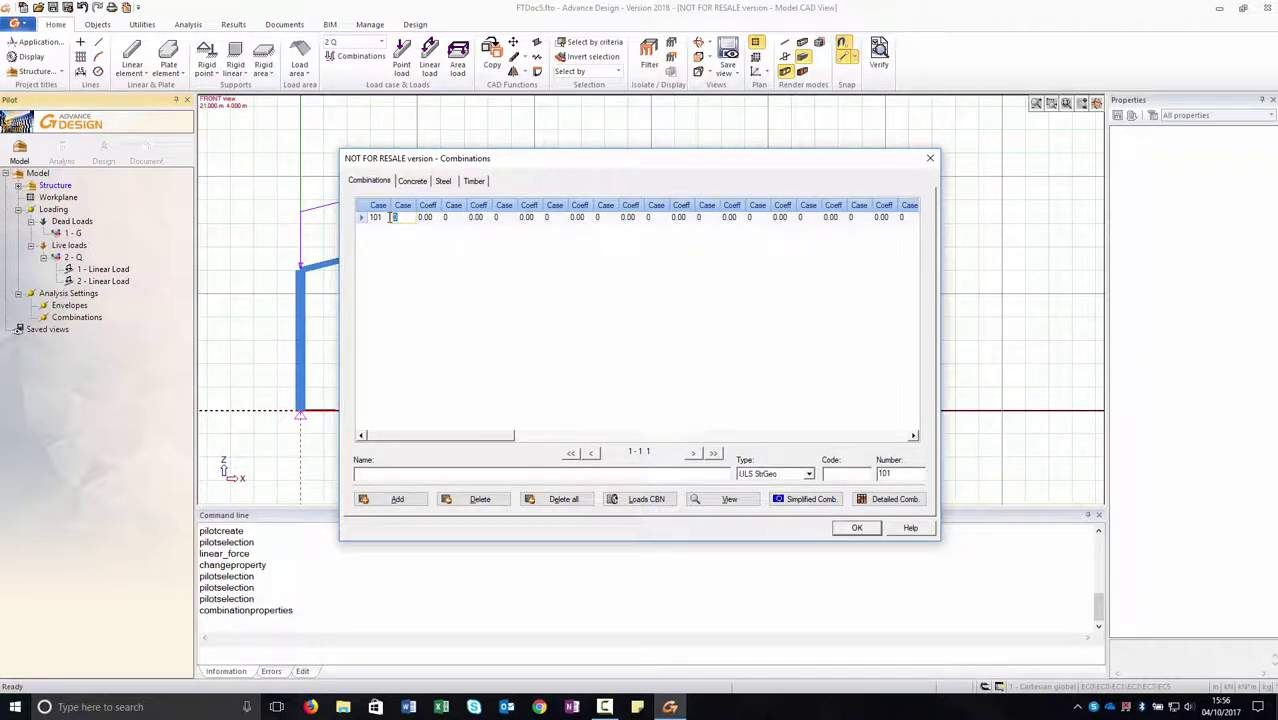
text(1)
key(Tab)
text(1.35)
key(Tab)
text(2)
key(Tab)
drag(486, 219, 457, 218)
text(1.5)
key(Tab)
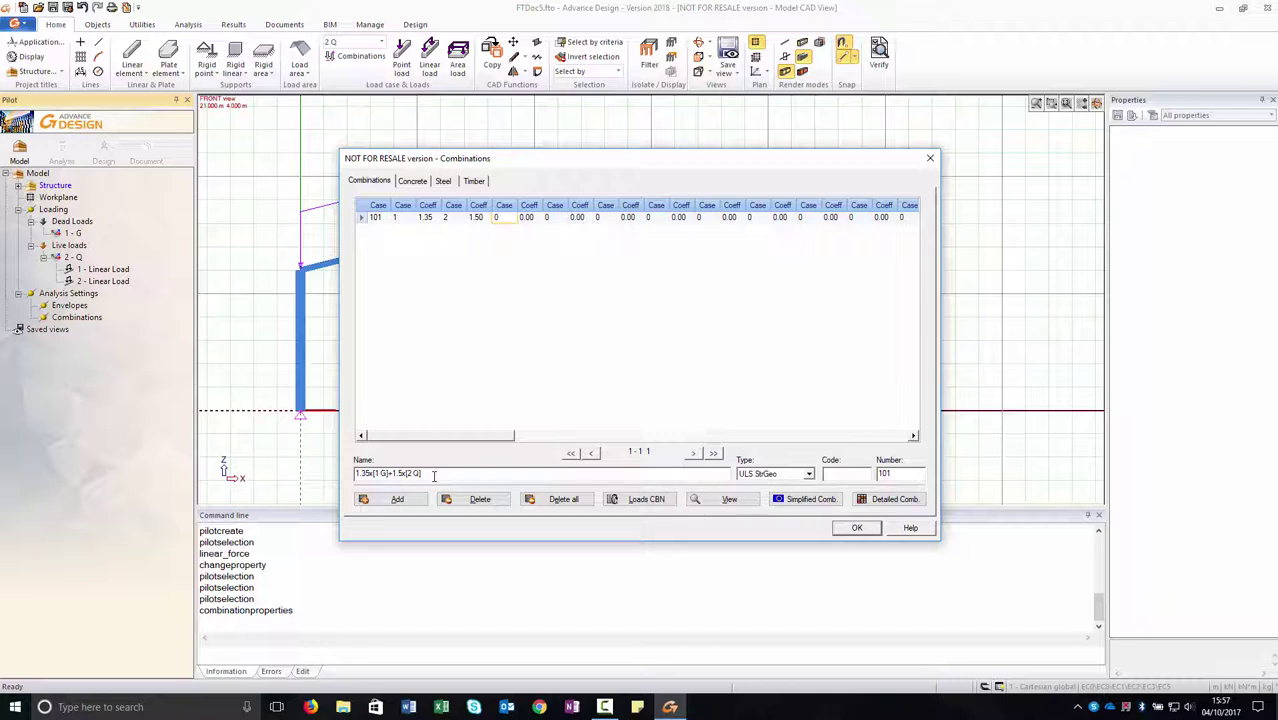
- Add a second ULS StrGeo combination with case 1 at coefficient 1 and case 2 at coefficient 1, and accept the combinations
click(399, 500)
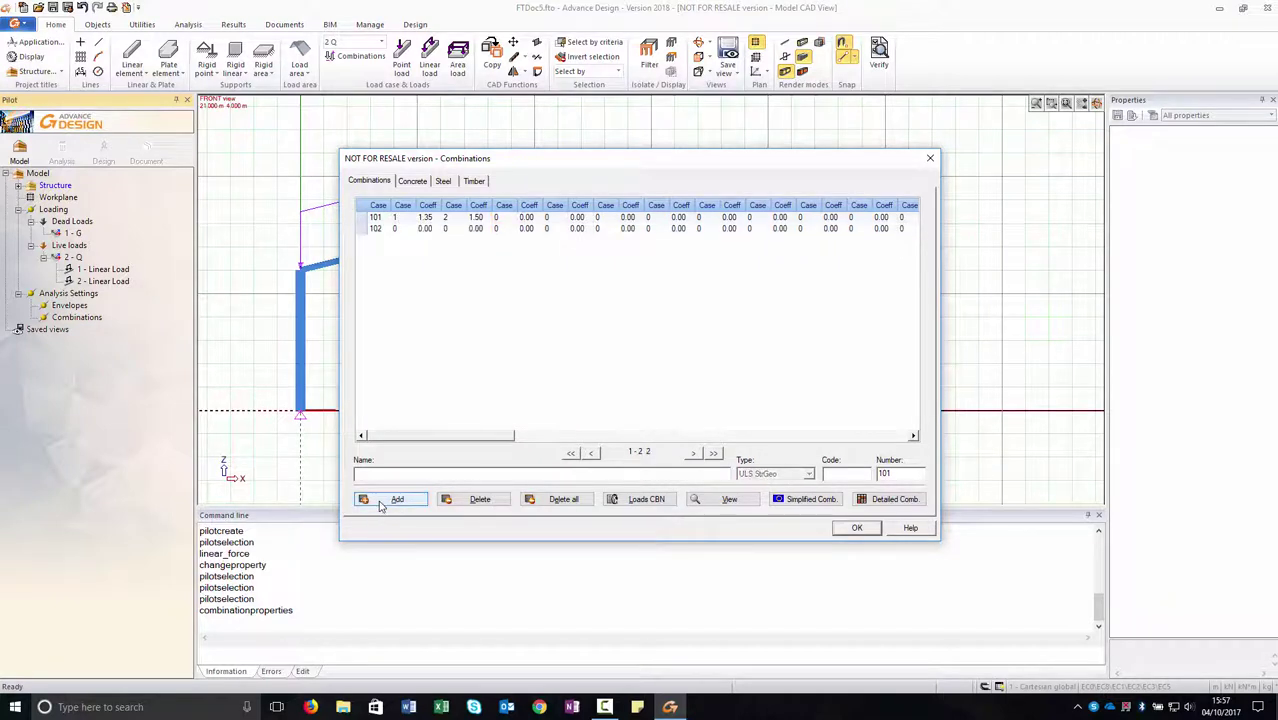
click(395, 229)
click(395, 229)
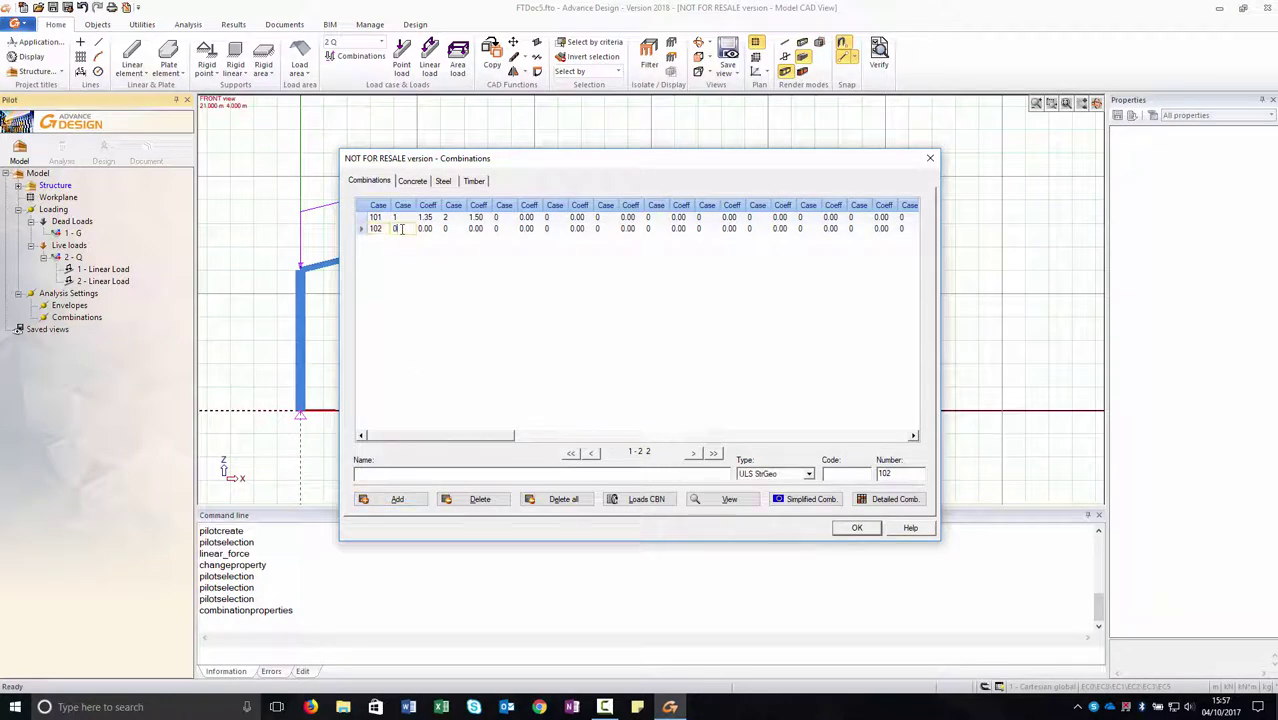
text(1)
key(Tab)
text(1)
key(Tab)
text(2)
key(Tab)
text(1)
key(Tab)
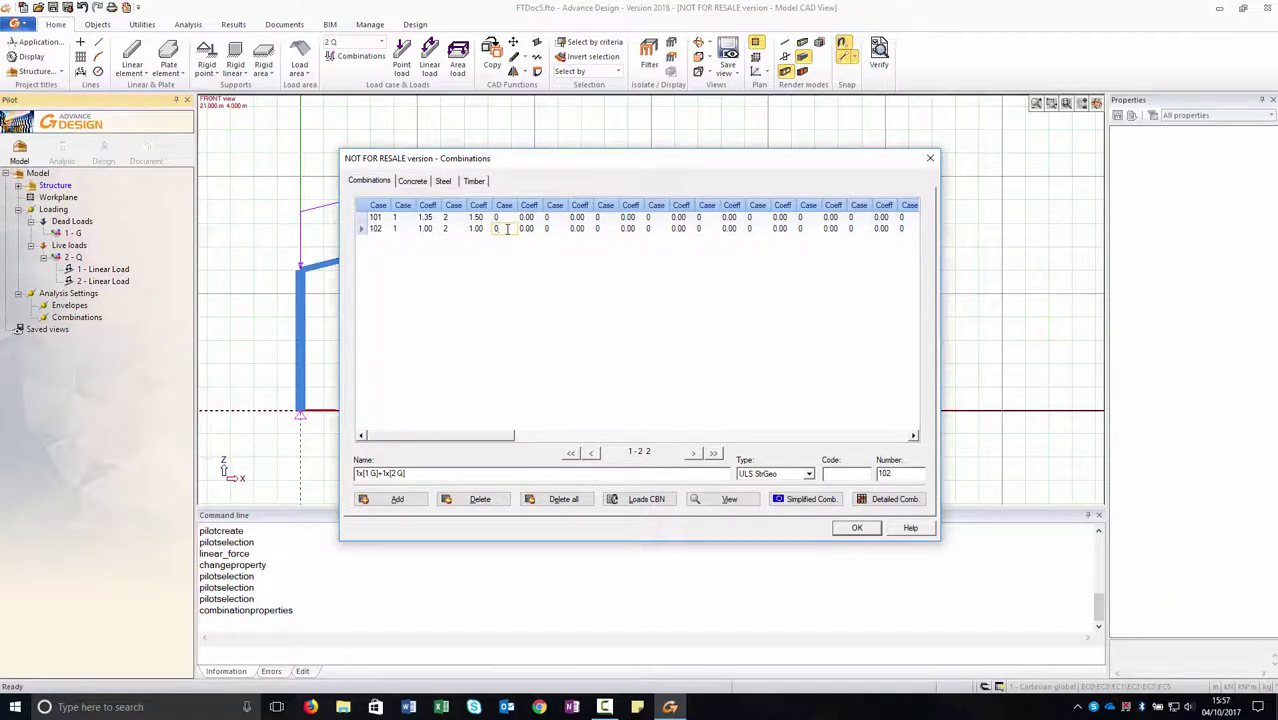
click(855, 529)
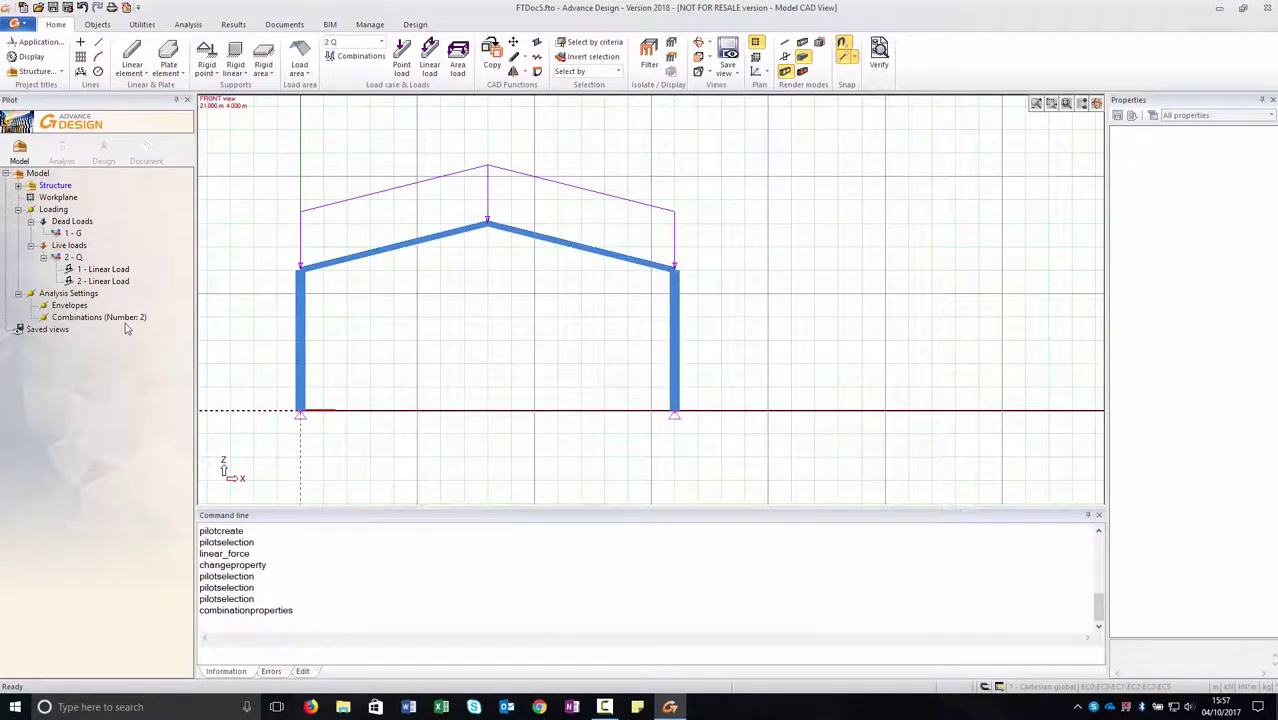
- Create a new analysis model of the portal frame with the Verify action only
click(62, 147)
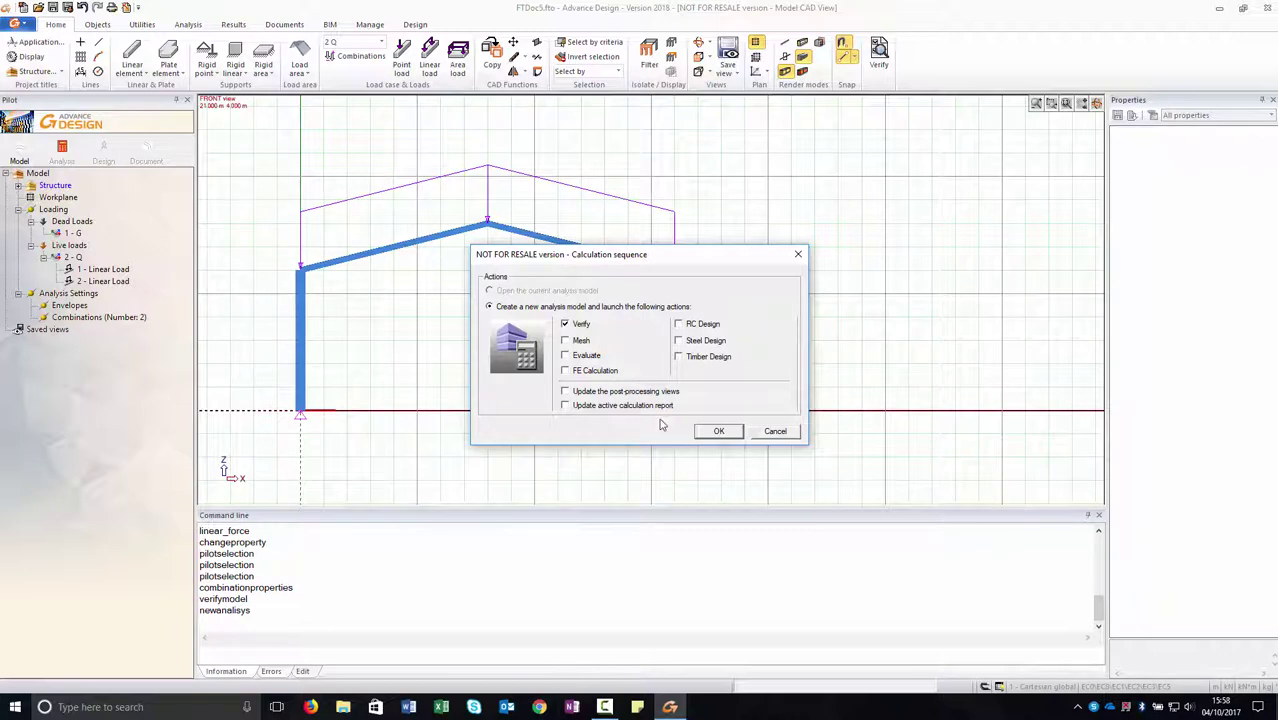
click(719, 432)
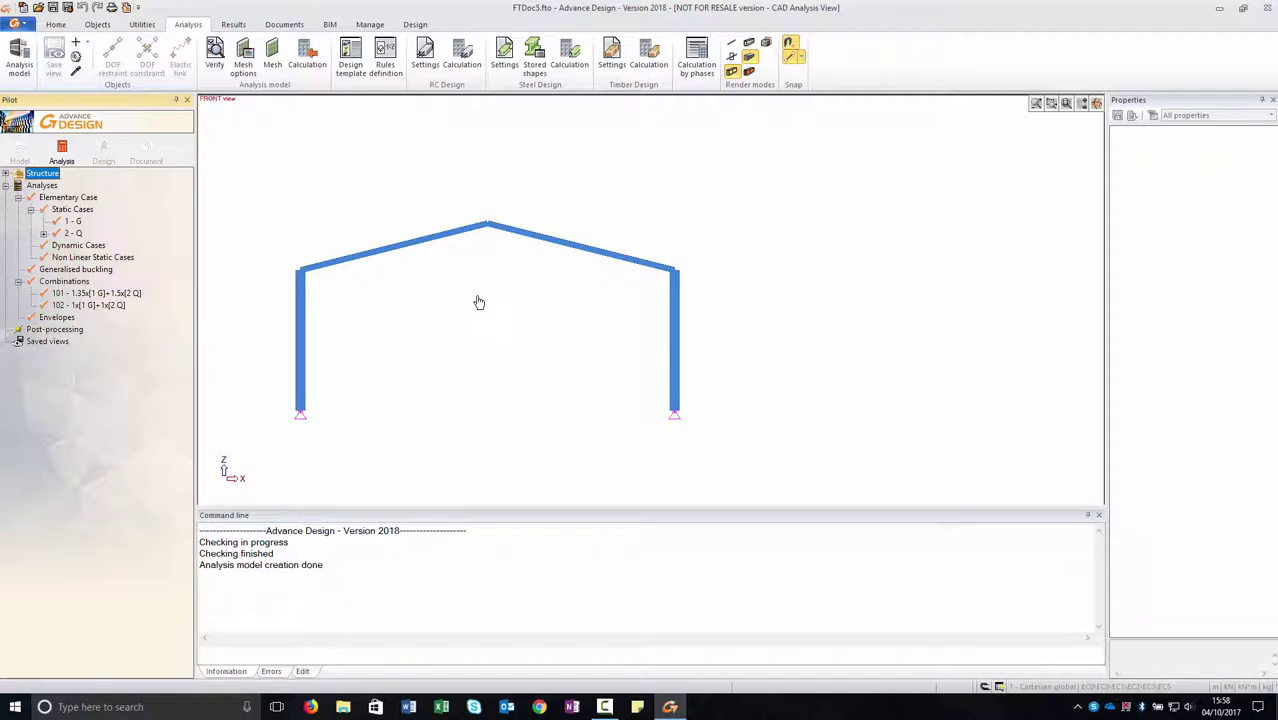
- Mesh the frame and run the finite elements calculation
click(273, 56)
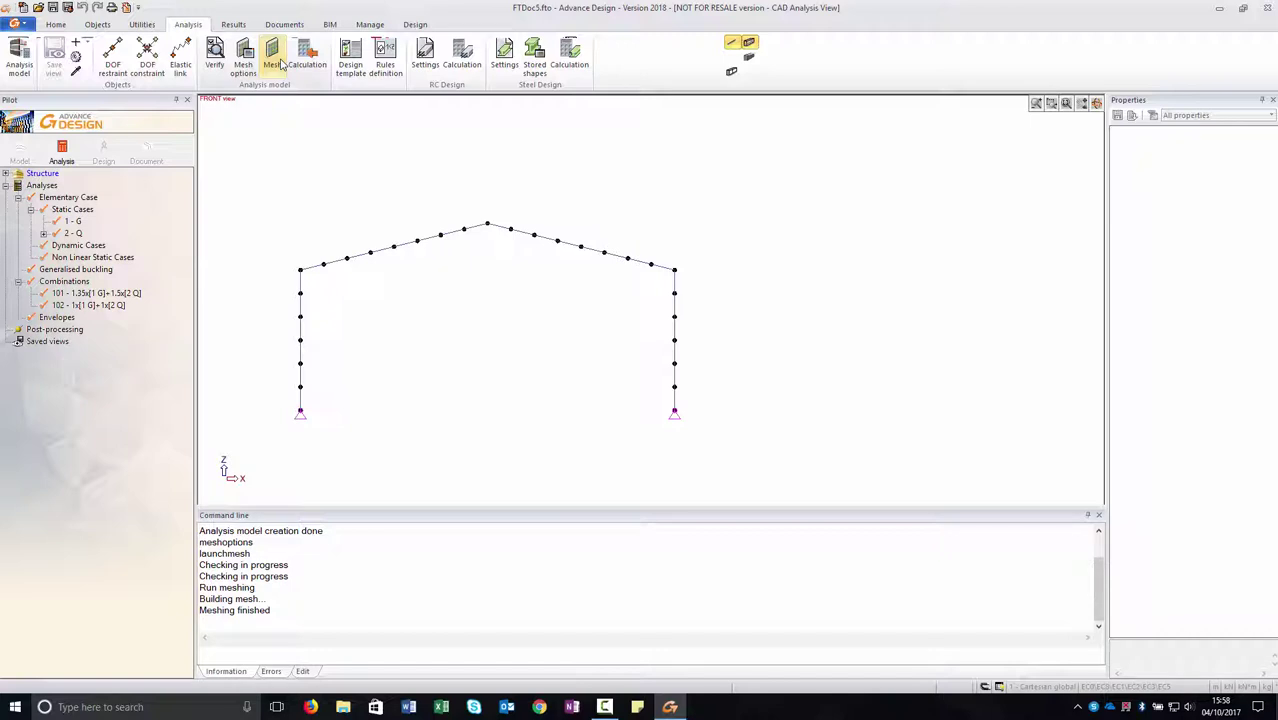
click(305, 58)
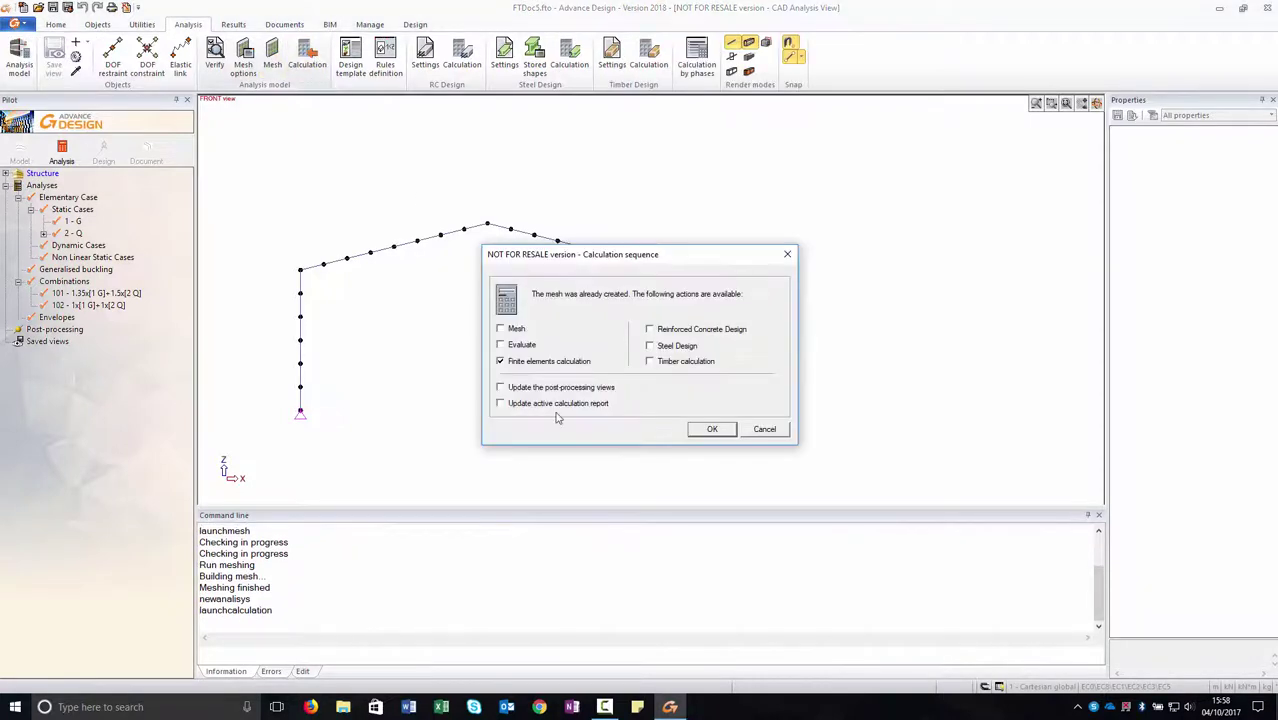
click(711, 432)
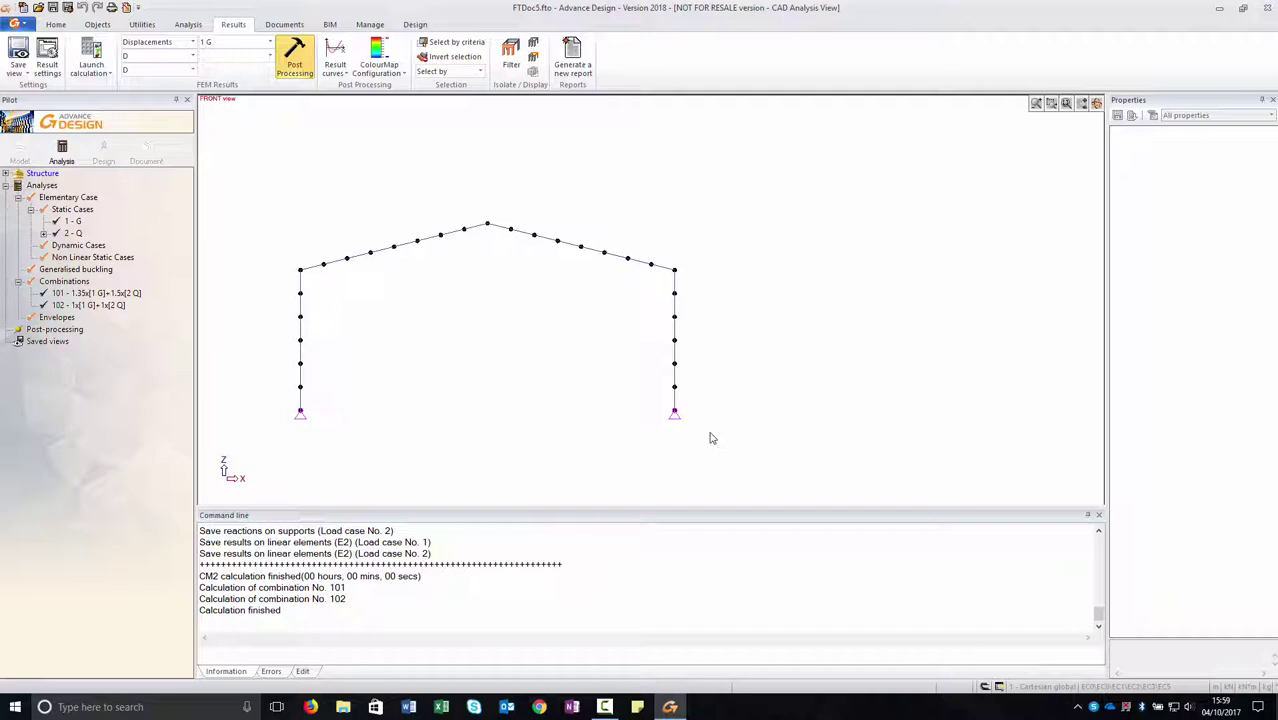
- Configure the F.E. results to show Forces with MY on point supports, keeping all load cases and combinations included
click(47, 55)
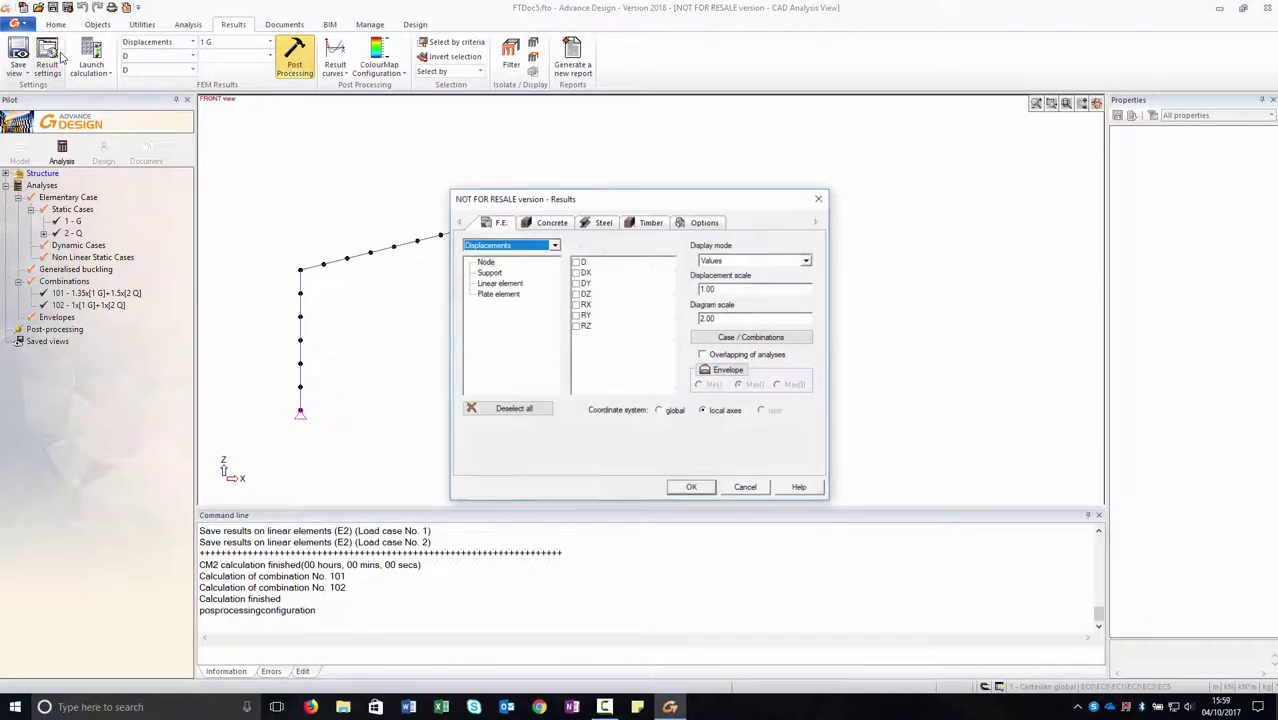
click(558, 247)
click(546, 278)
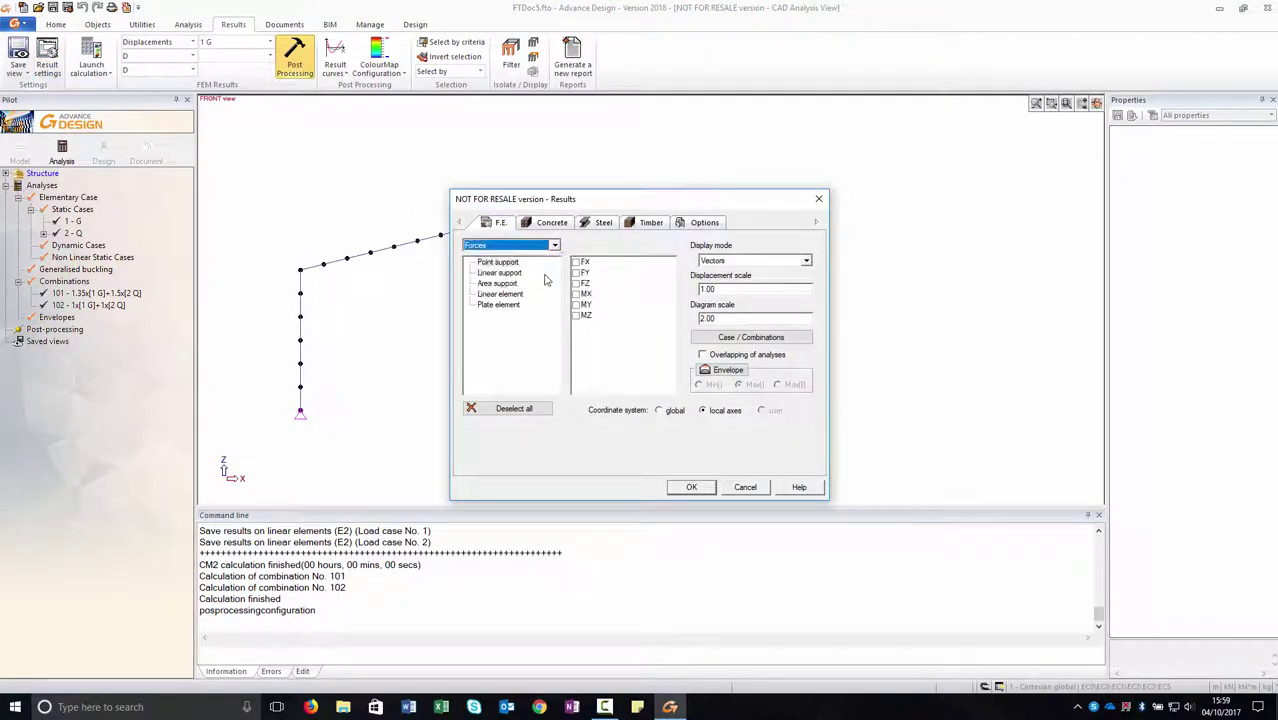
click(576, 304)
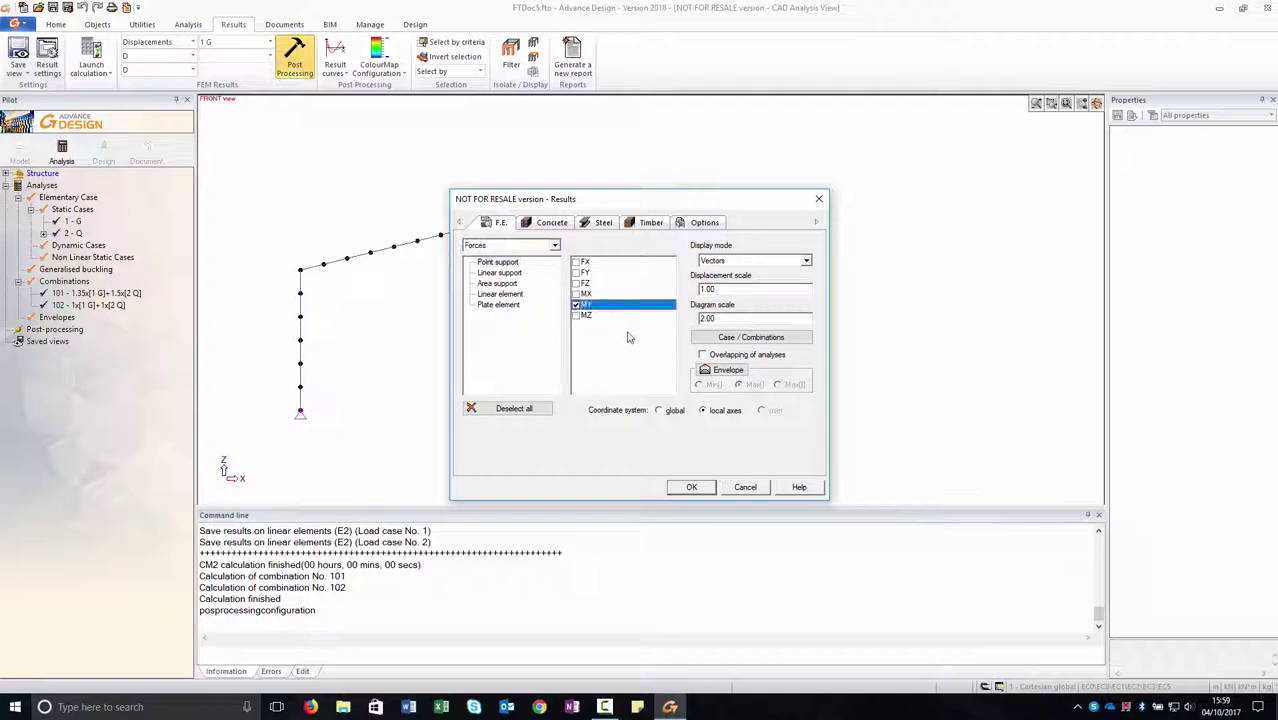
click(698, 338)
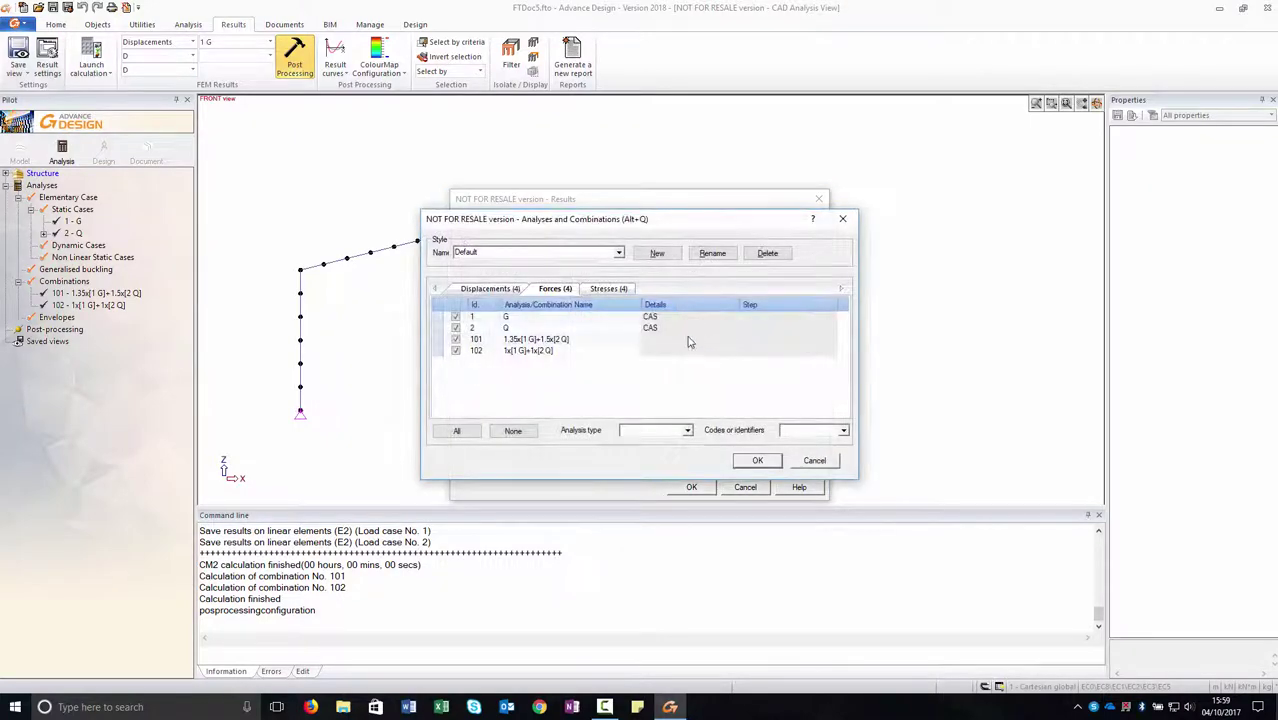
click(745, 463)
click(704, 489)
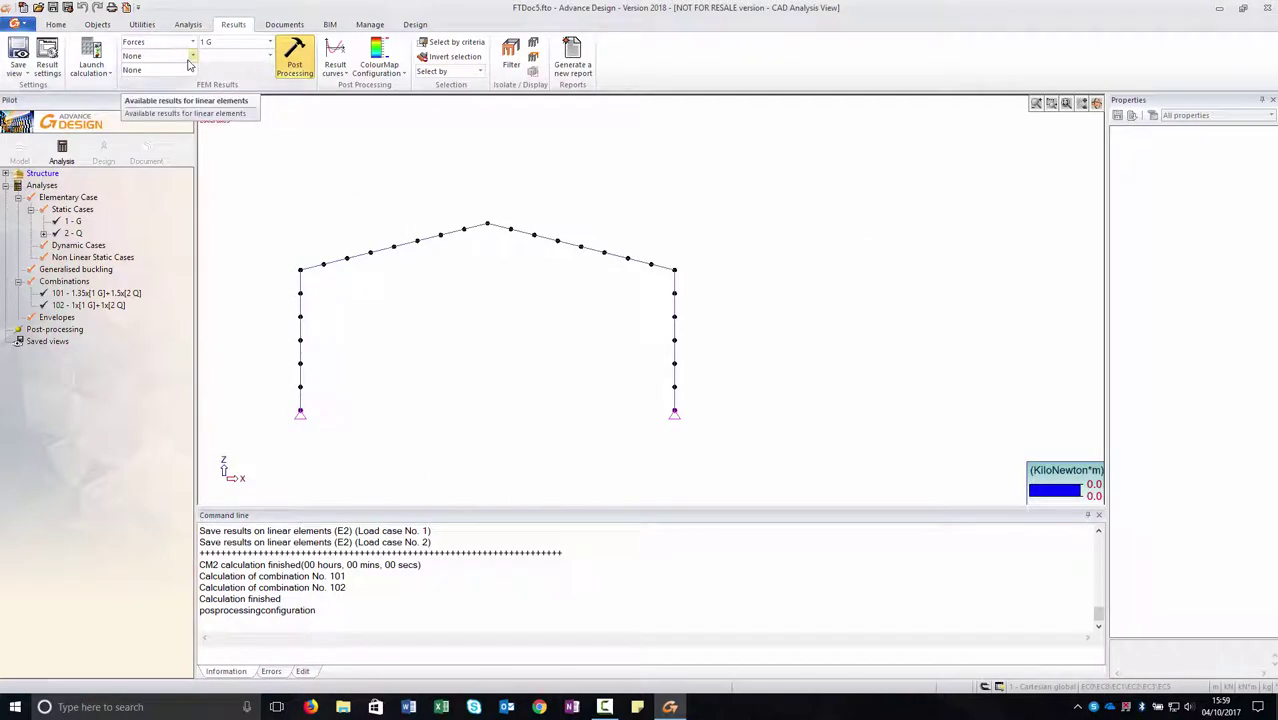
- Enable the display of values on the result diagrams
click(47, 58)
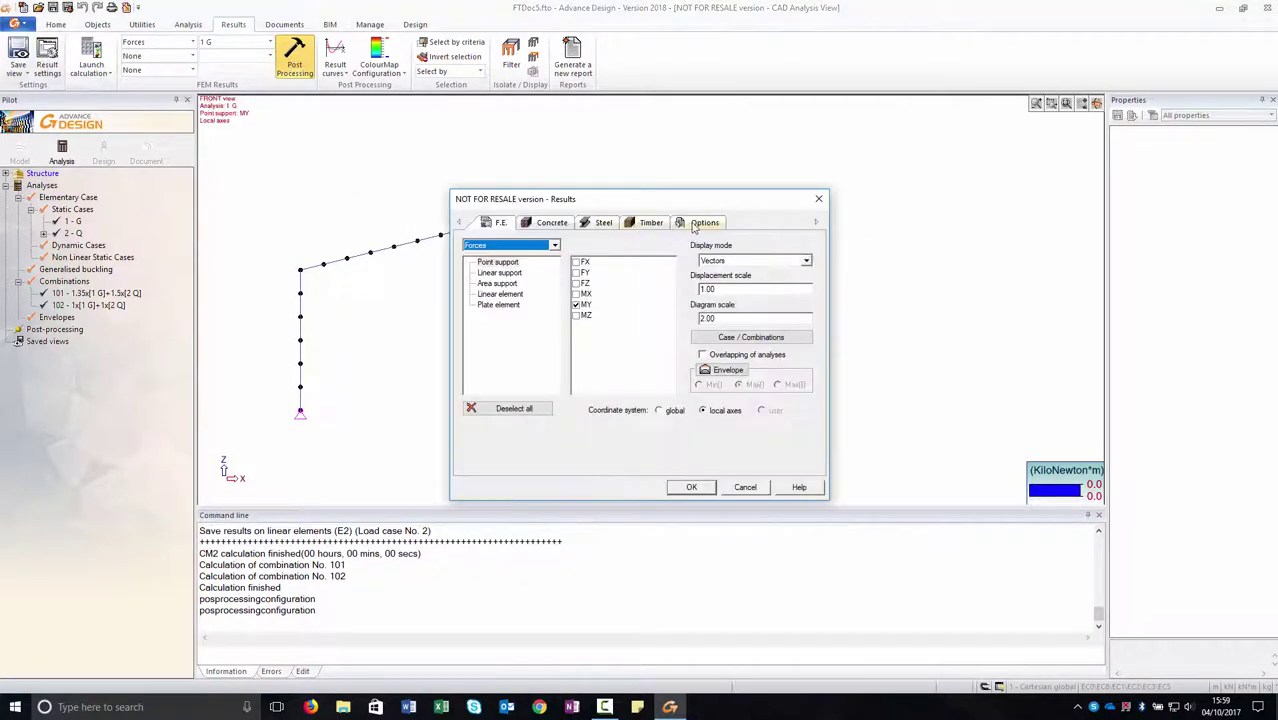
click(697, 222)
click(509, 360)
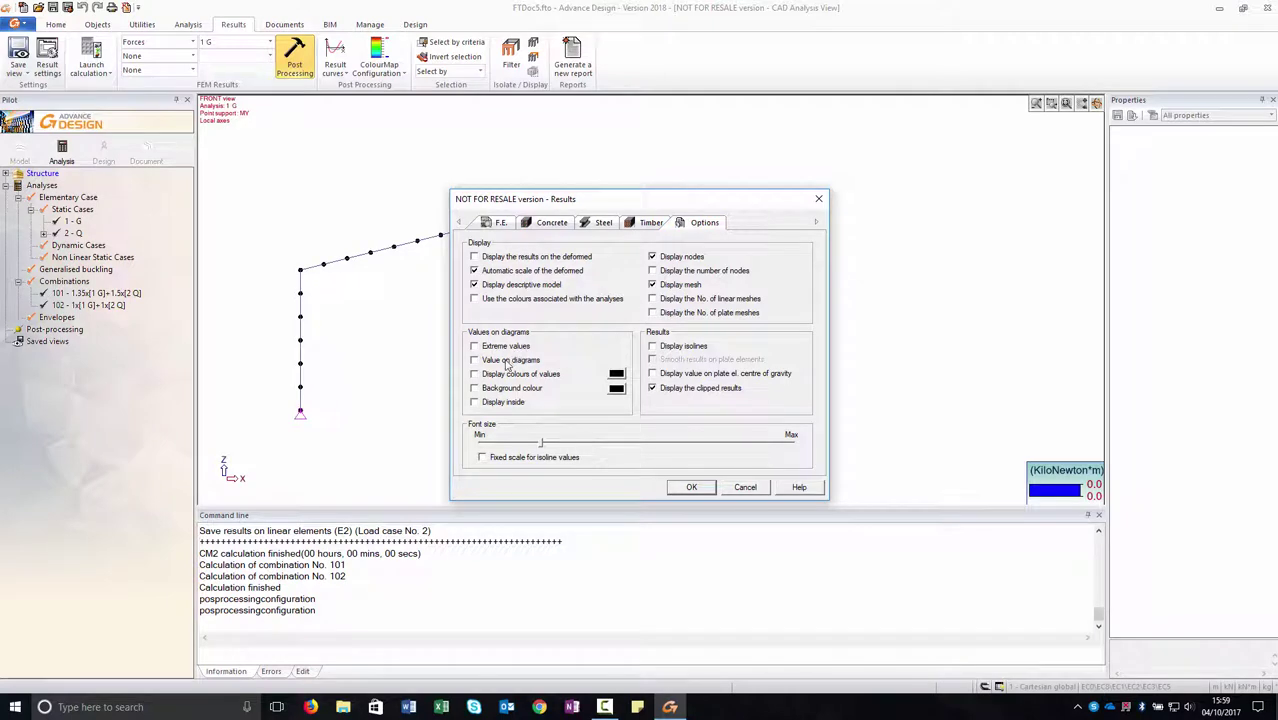
click(689, 487)
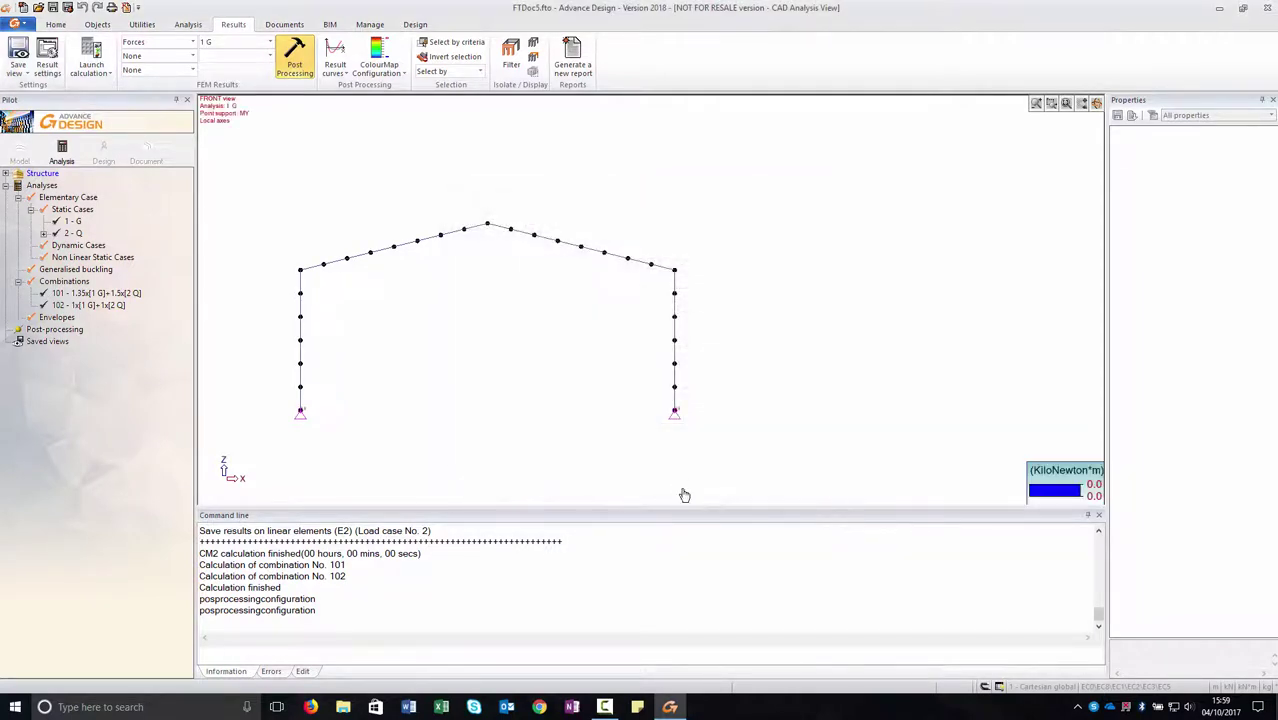
- Generate the My bending moment diagram on the linear elements for load case 1 G
click(190, 56)
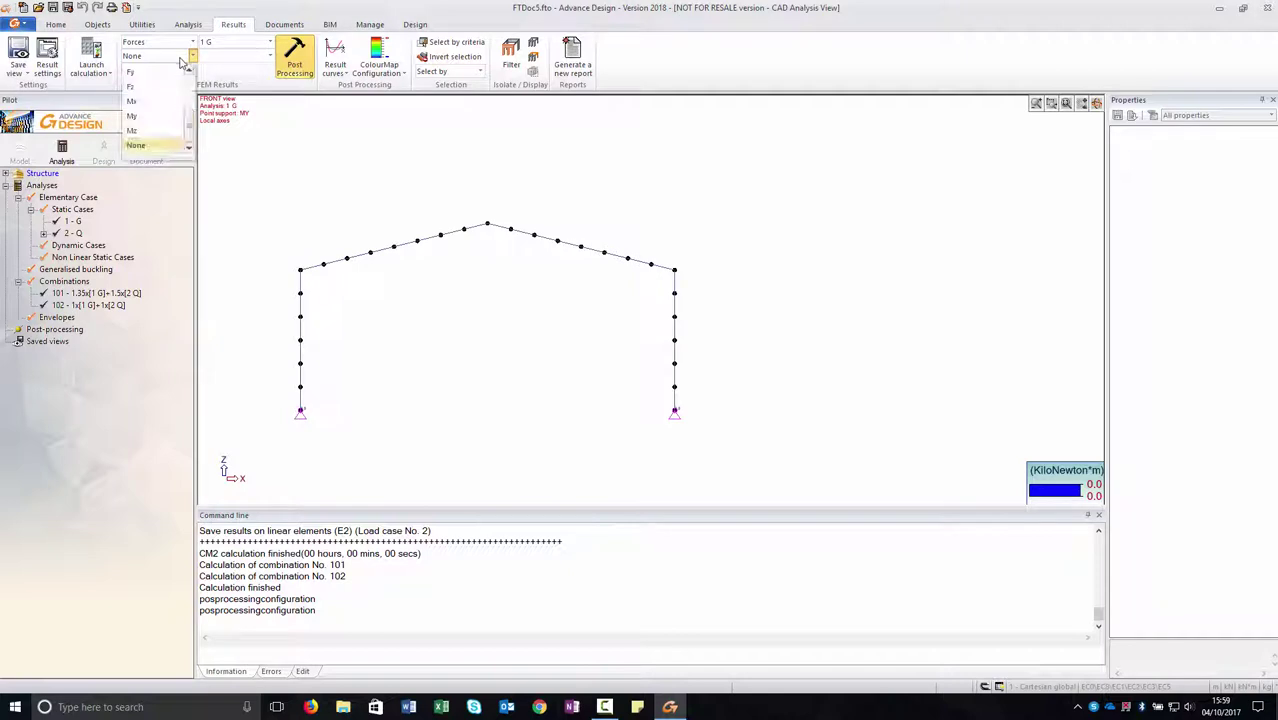
click(168, 121)
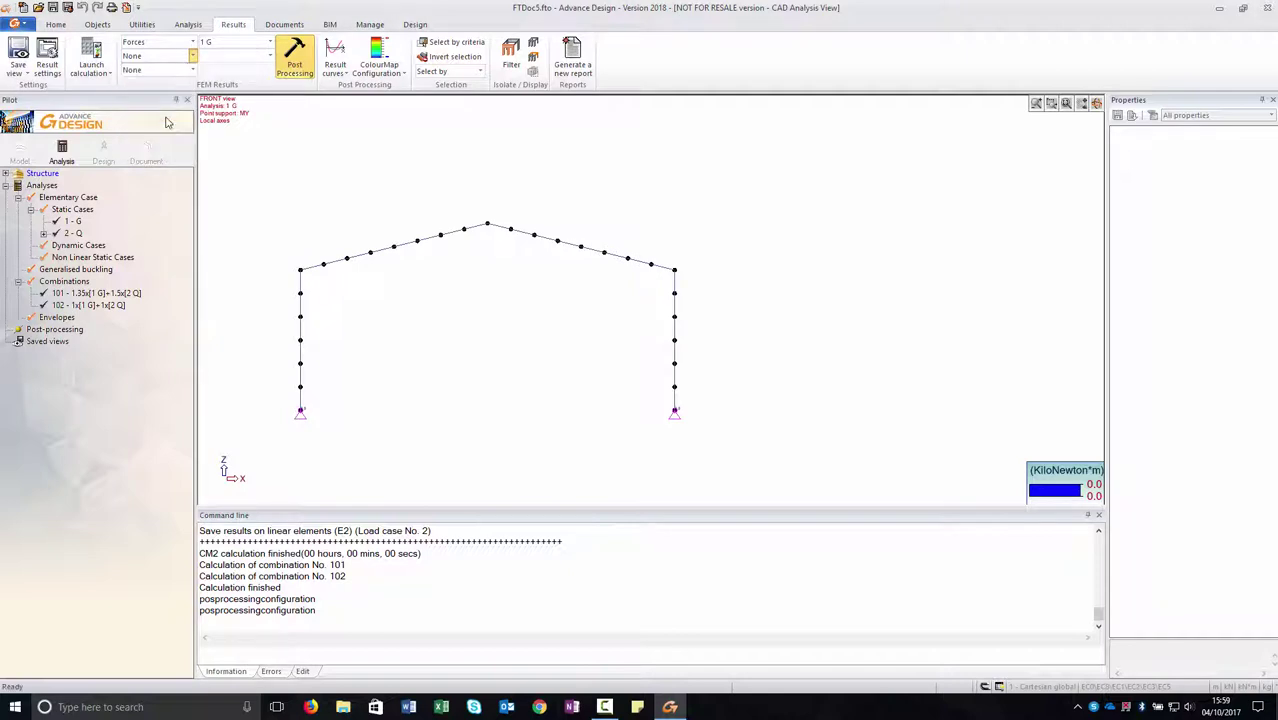
click(293, 62)
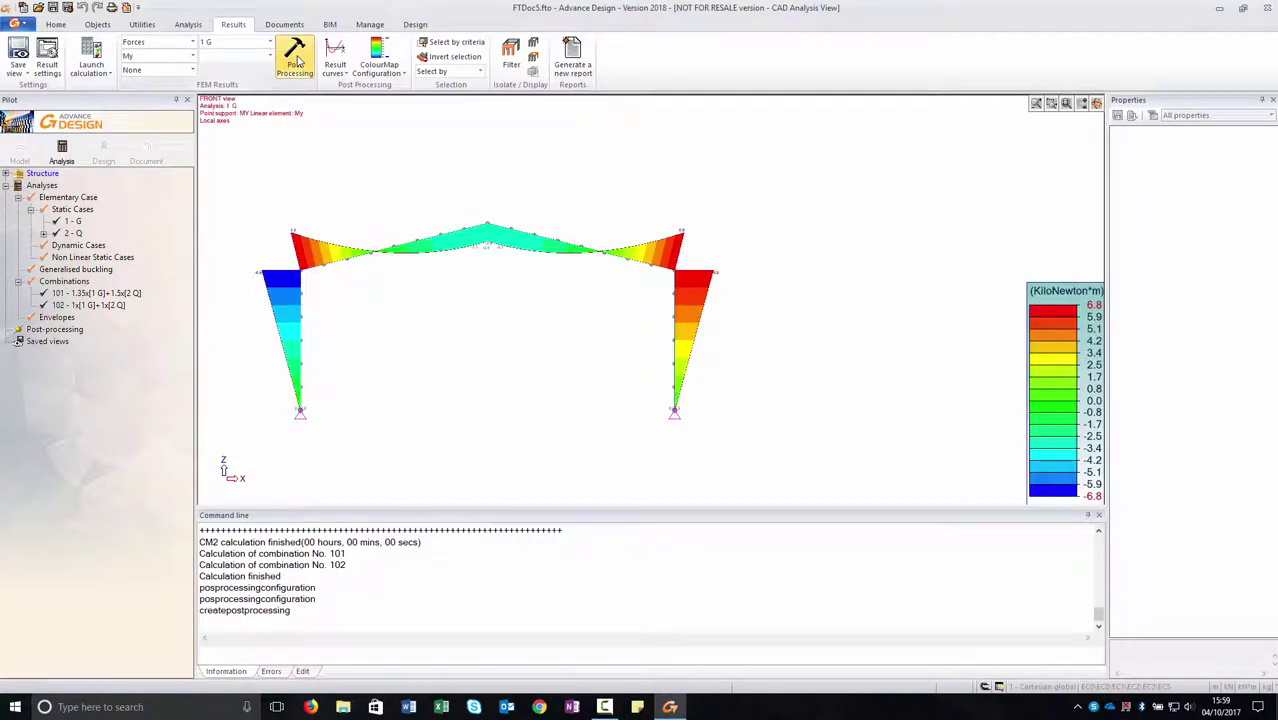
- Increase the font size of the diagram values and save the My moment diagram as a post-processing view
click(47, 60)
click(690, 224)
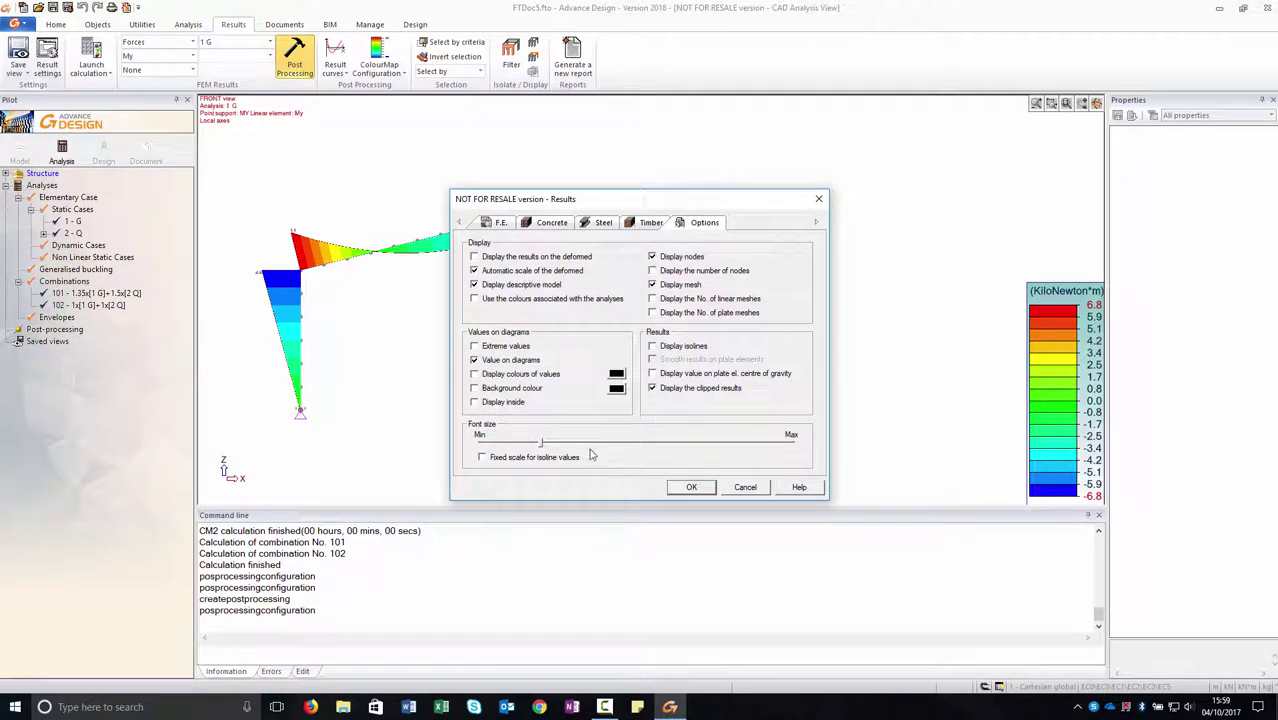
click(690, 487)
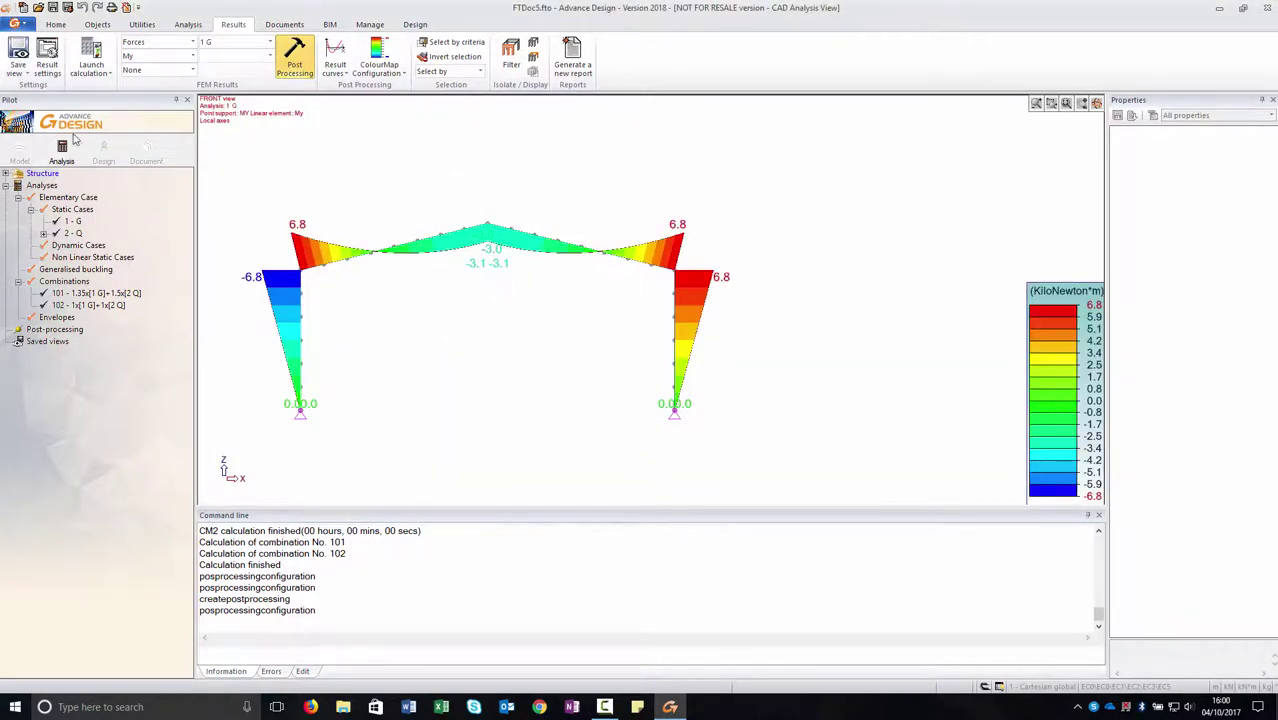
click(18, 60)
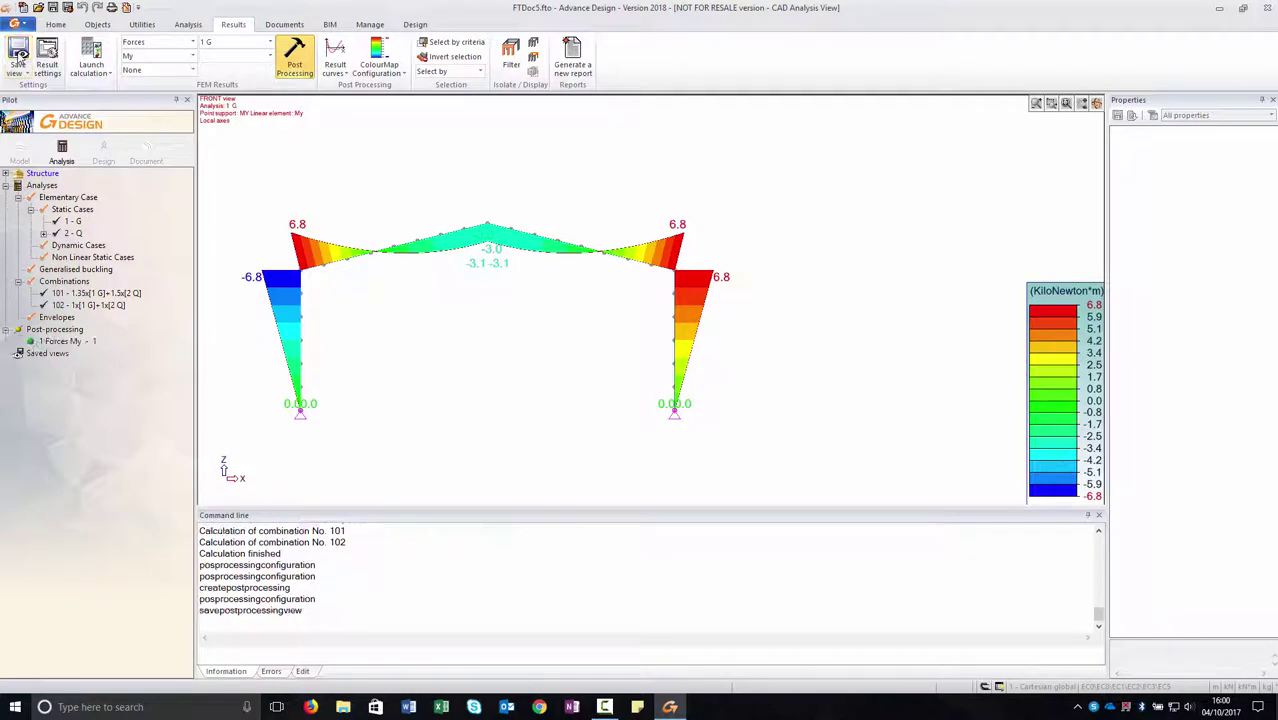
- Generate the displacement D results for load case 1 G and save them as a post-processing view
click(31, 344)
click(63, 149)
click(192, 42)
click(185, 57)
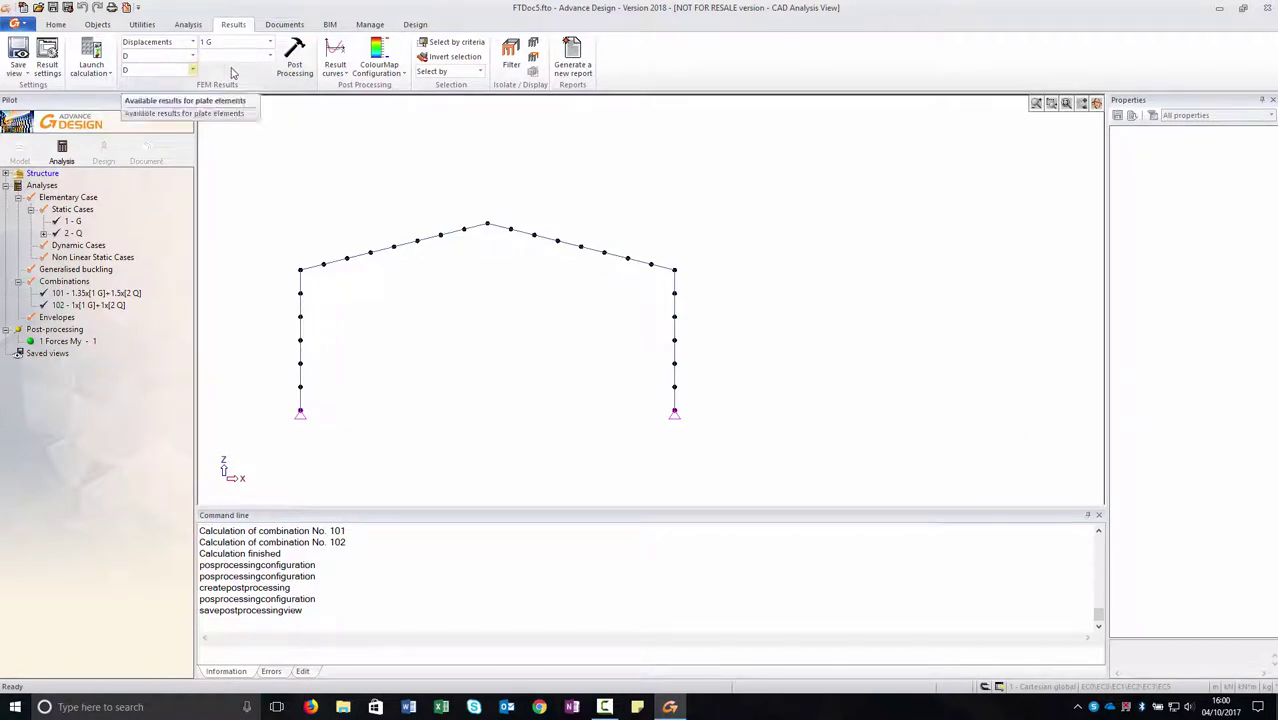
click(294, 65)
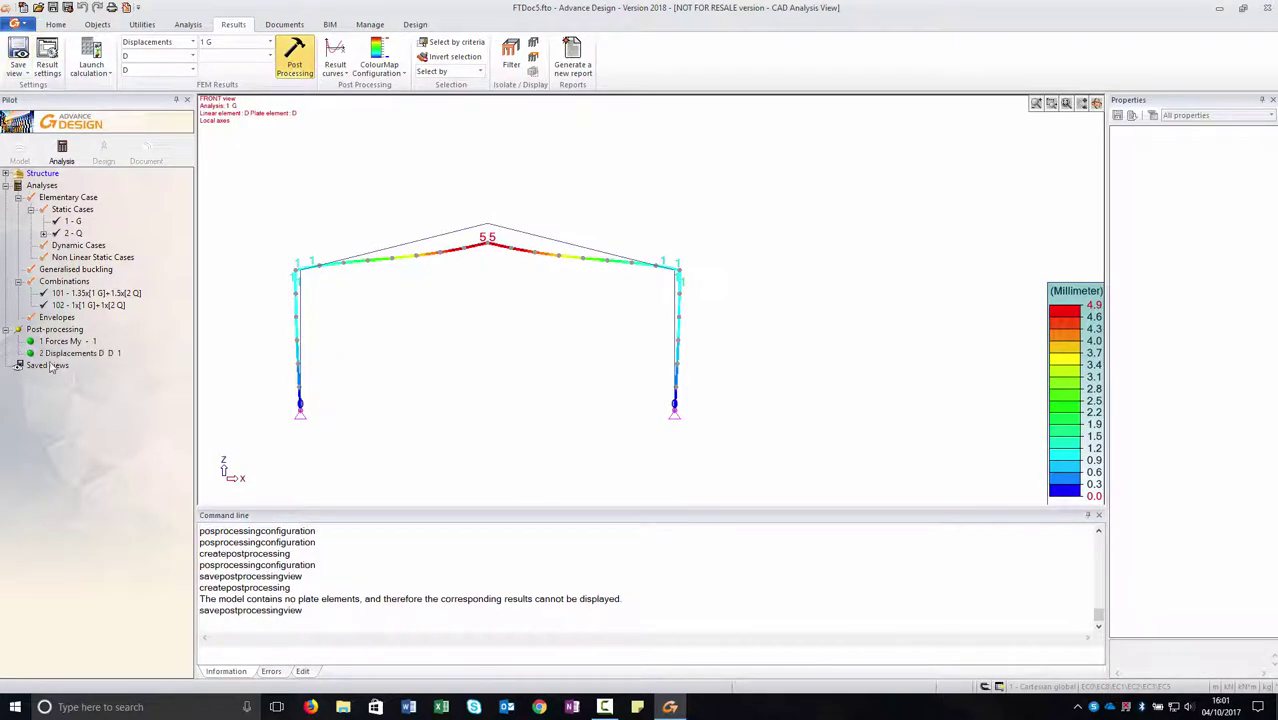
- Generate the Fz force diagram on the linear elements for combination 101 (1.35x[1 G]+1.5x[2 Q]) and save it as a post-processing view
click(168, 45)
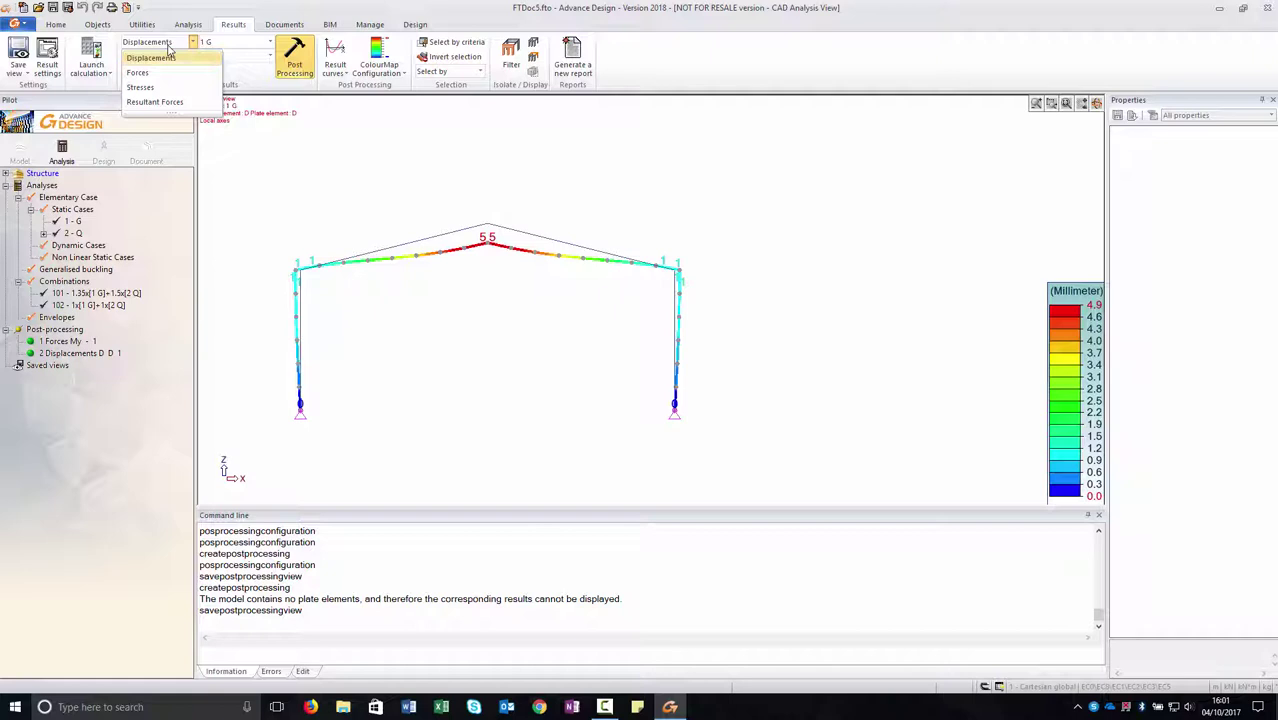
click(165, 72)
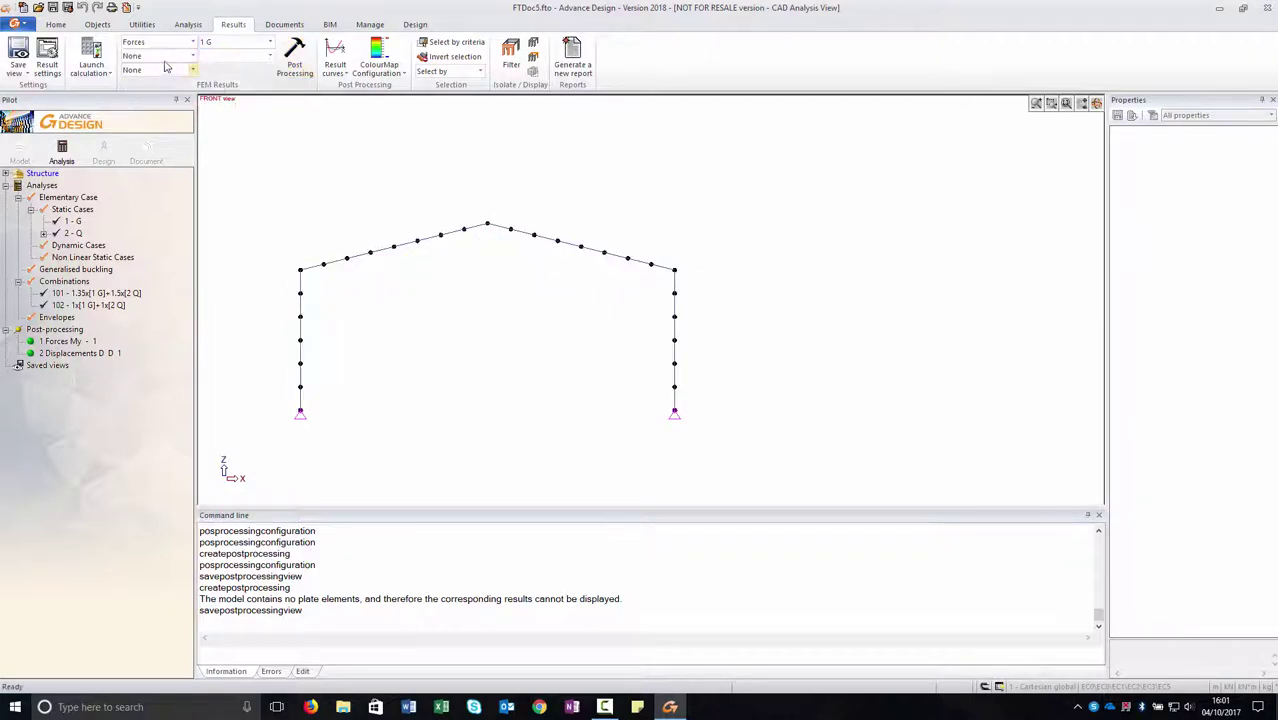
click(165, 57)
scroll(160, 90, up, 1)
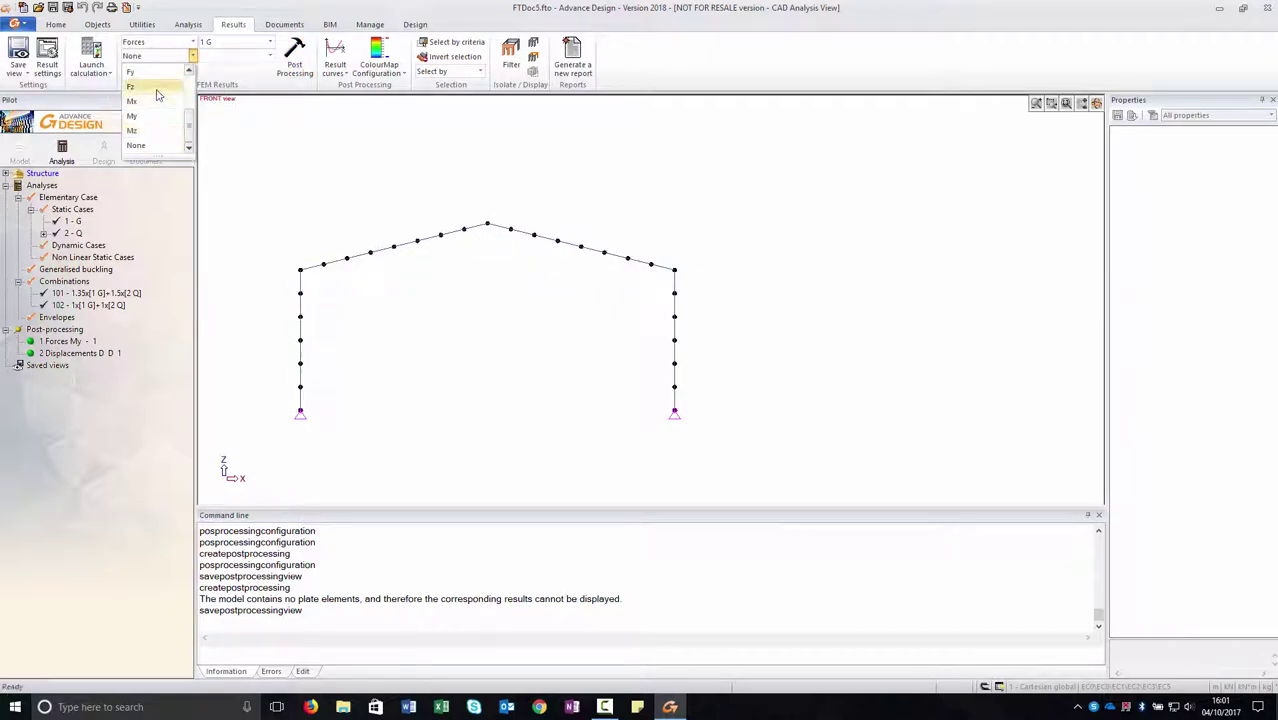
click(152, 73)
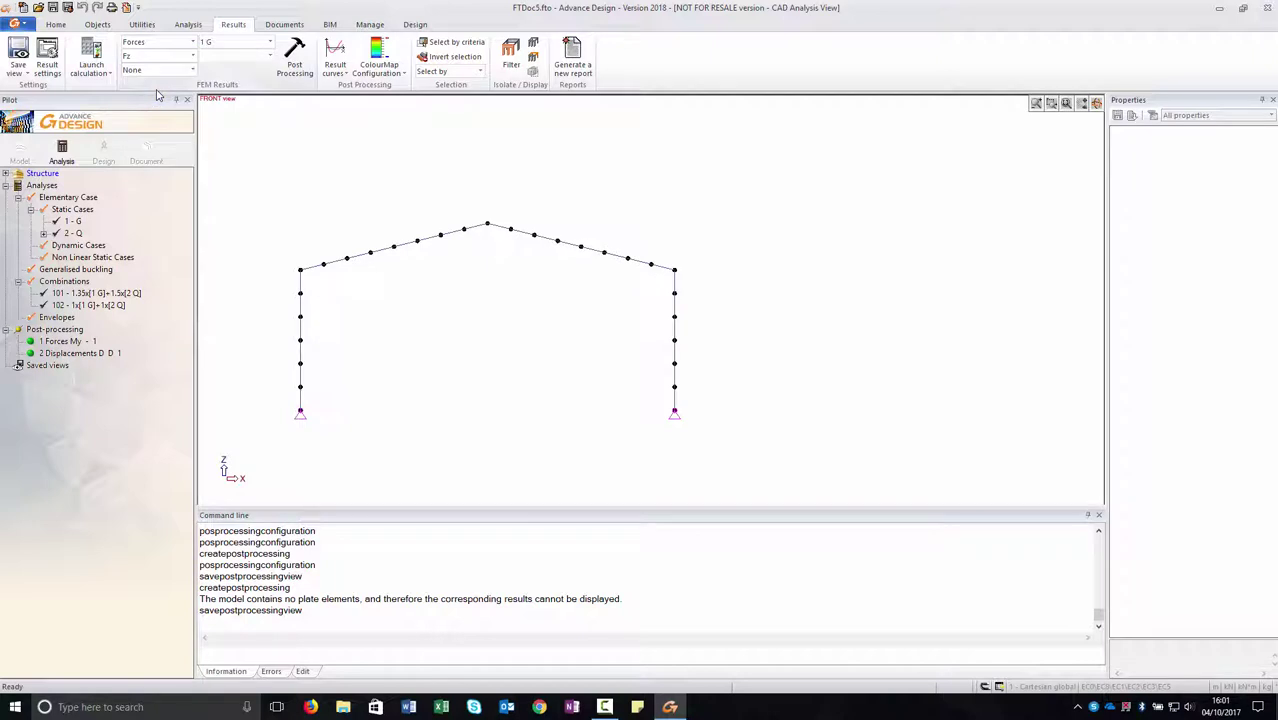
click(269, 43)
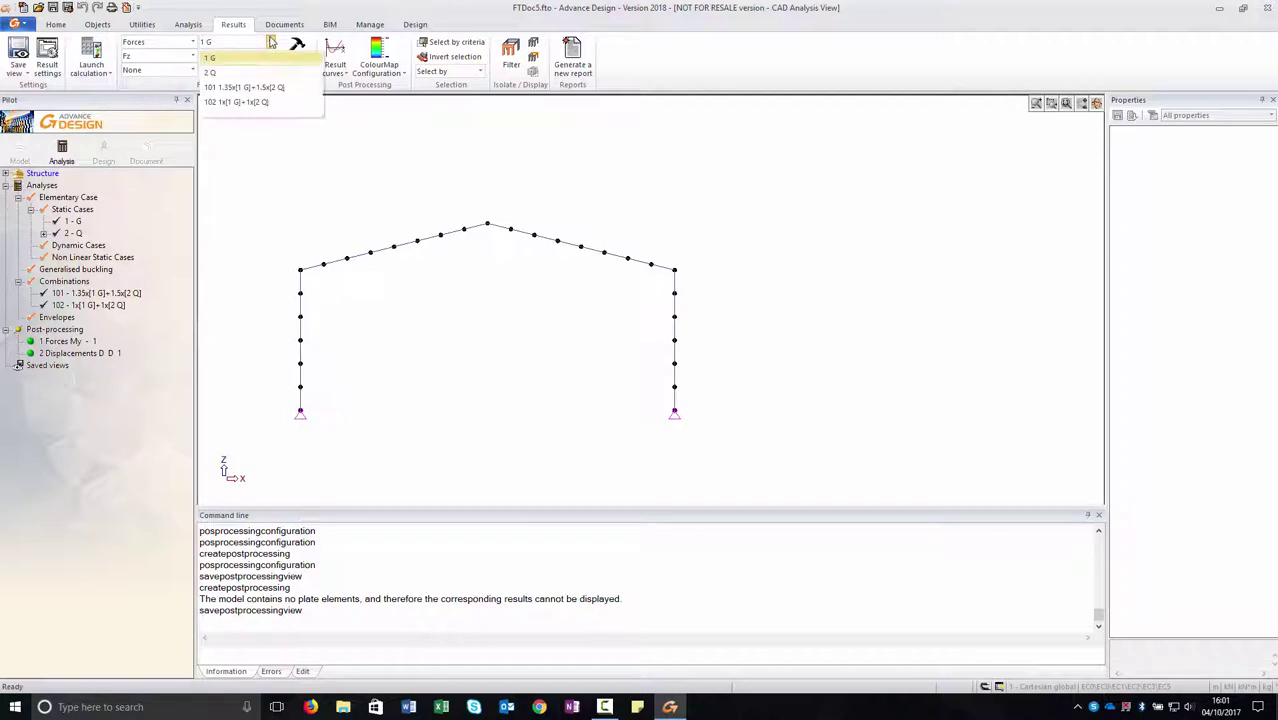
click(258, 87)
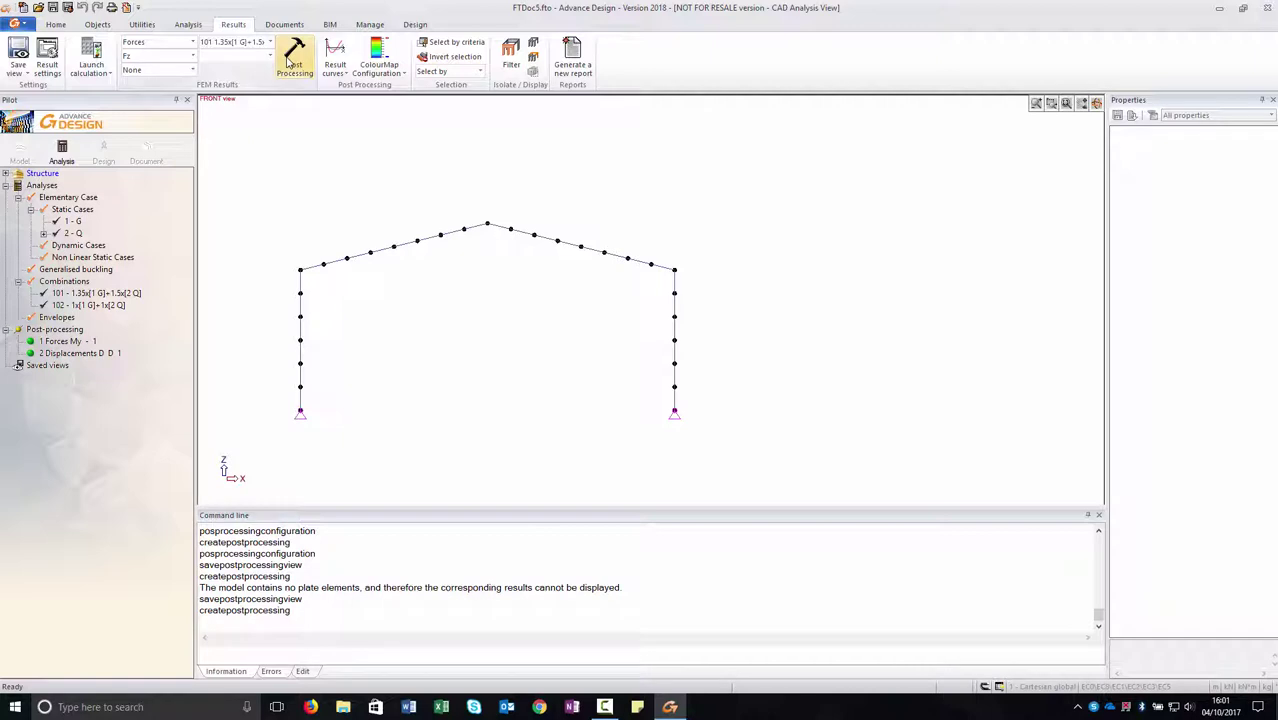
click(291, 62)
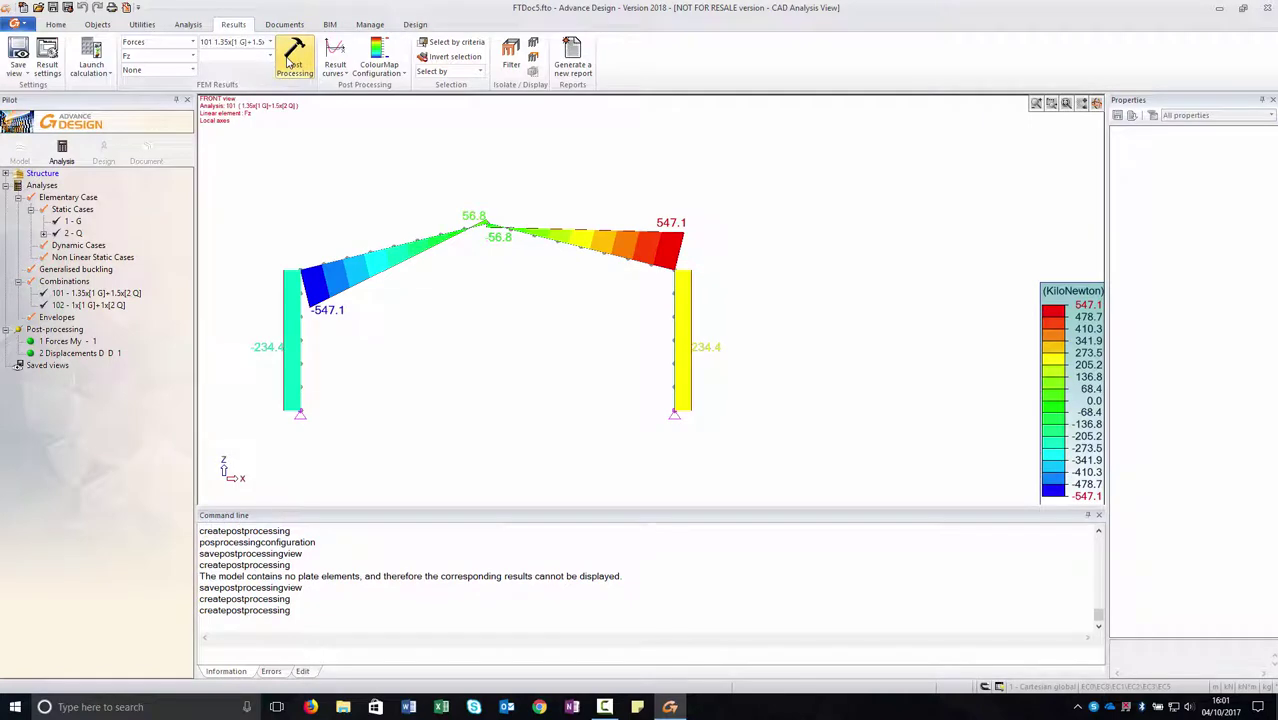
click(18, 58)
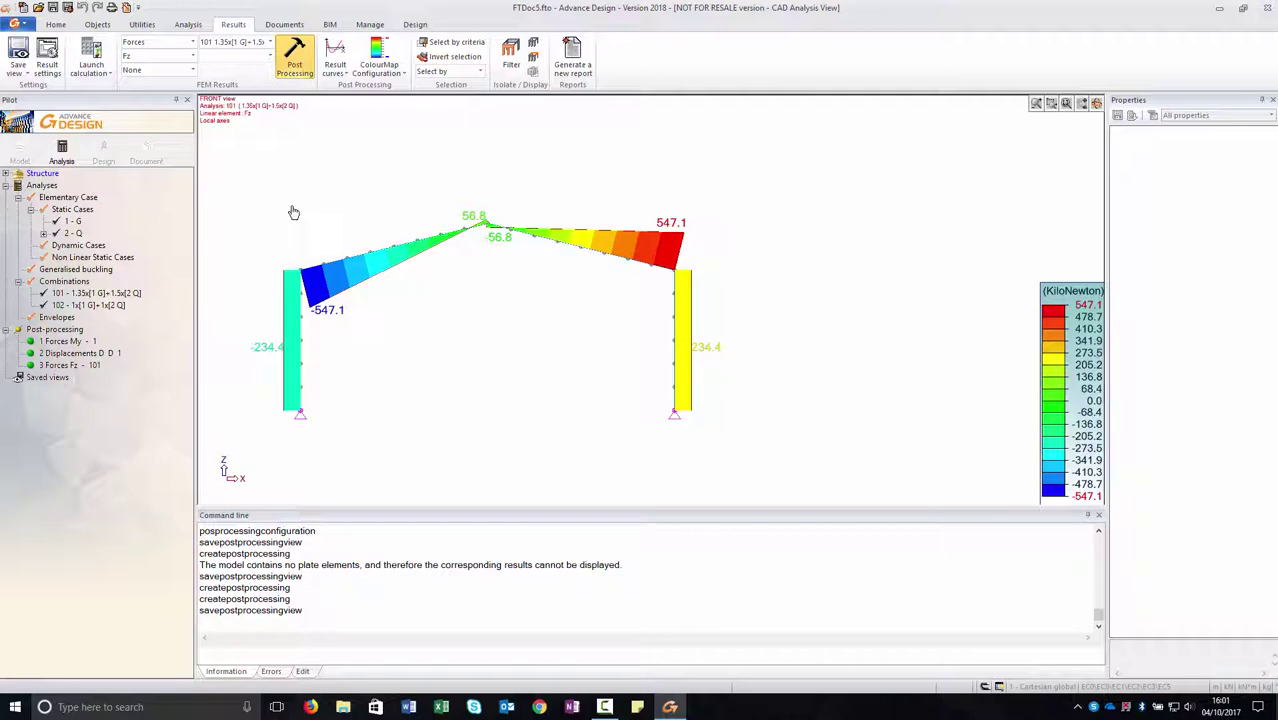
- Generate the My bending moment diagram on the linear elements for combination 101 (1.35x[1 G]+1.5x[2 Q]) and save it as a post-processing view
click(167, 58)
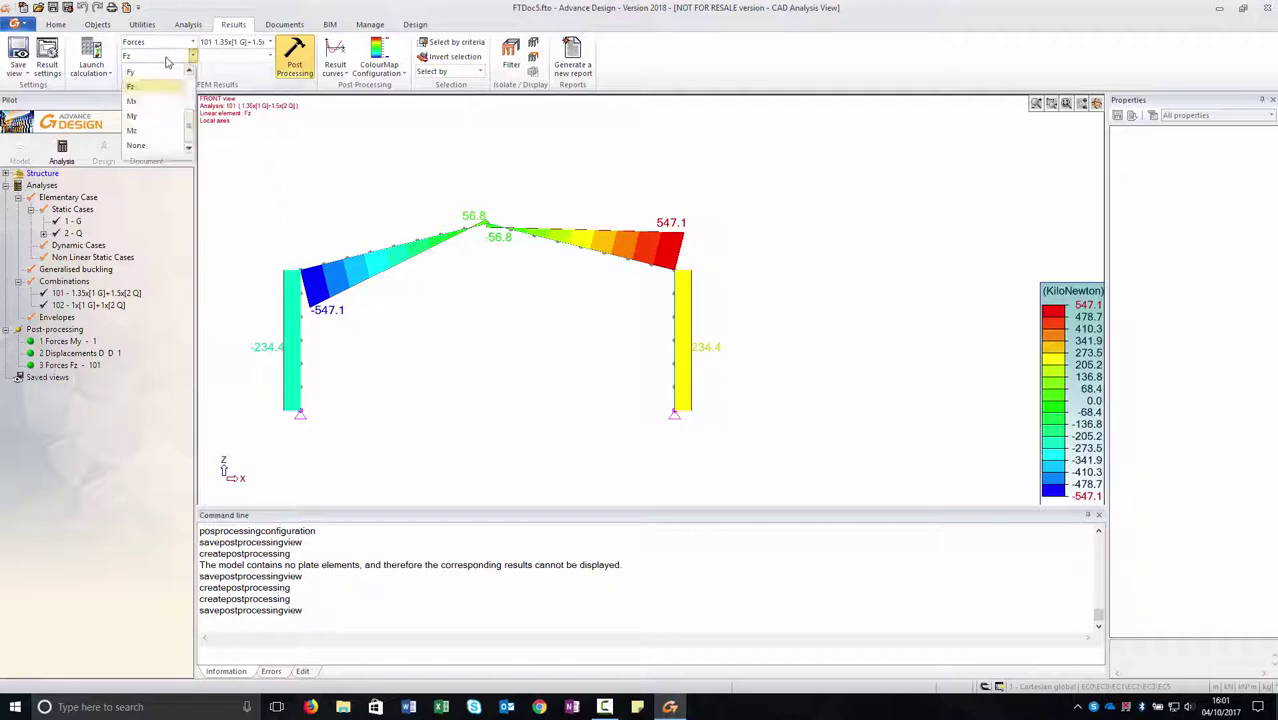
click(167, 116)
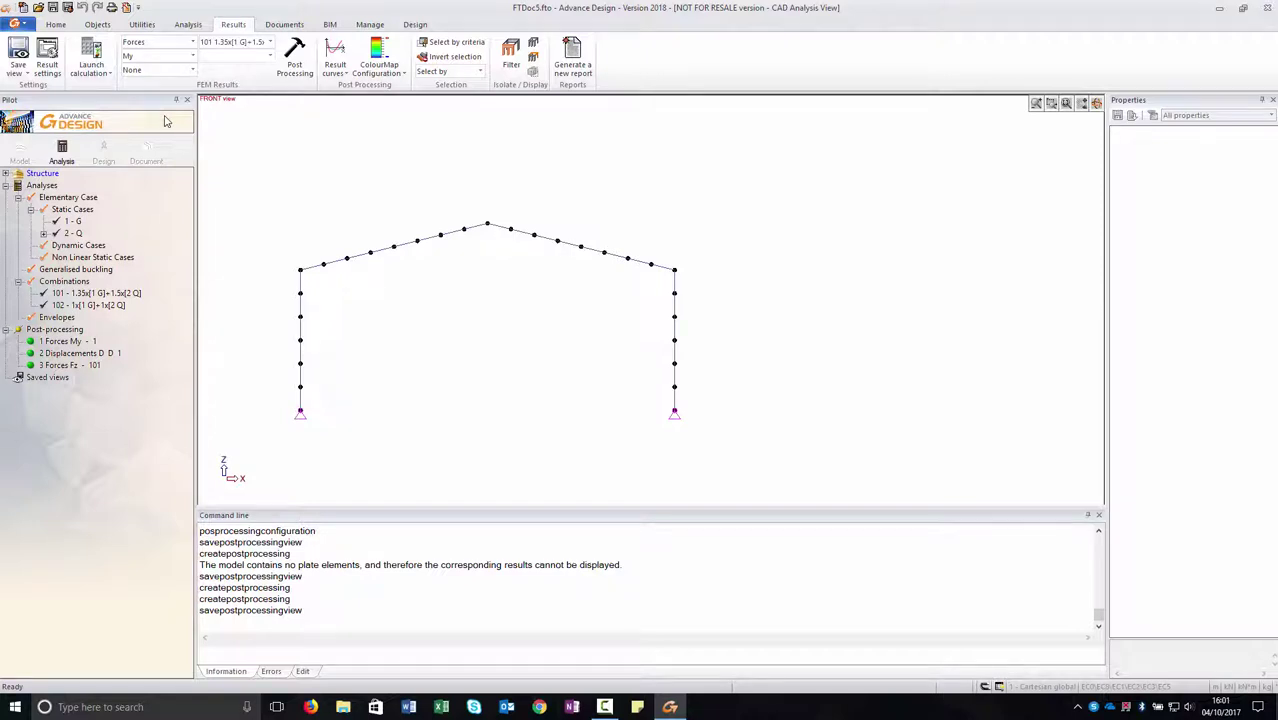
click(293, 60)
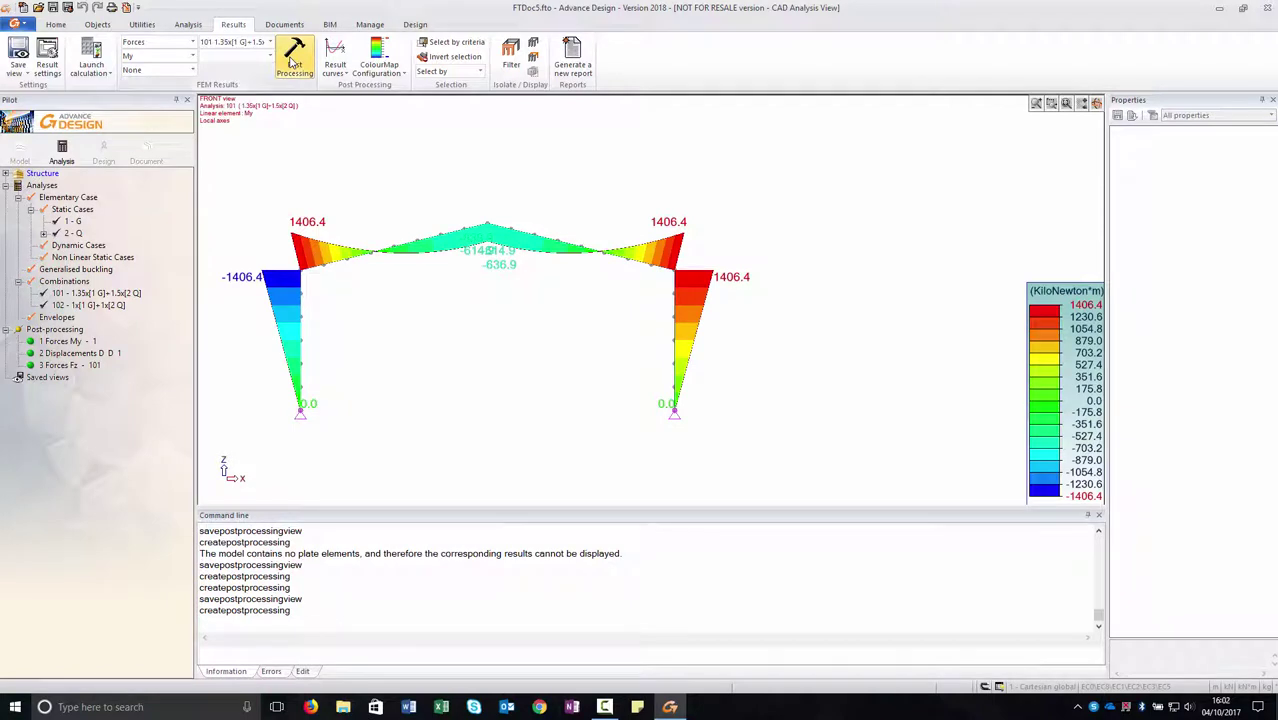
click(18, 53)
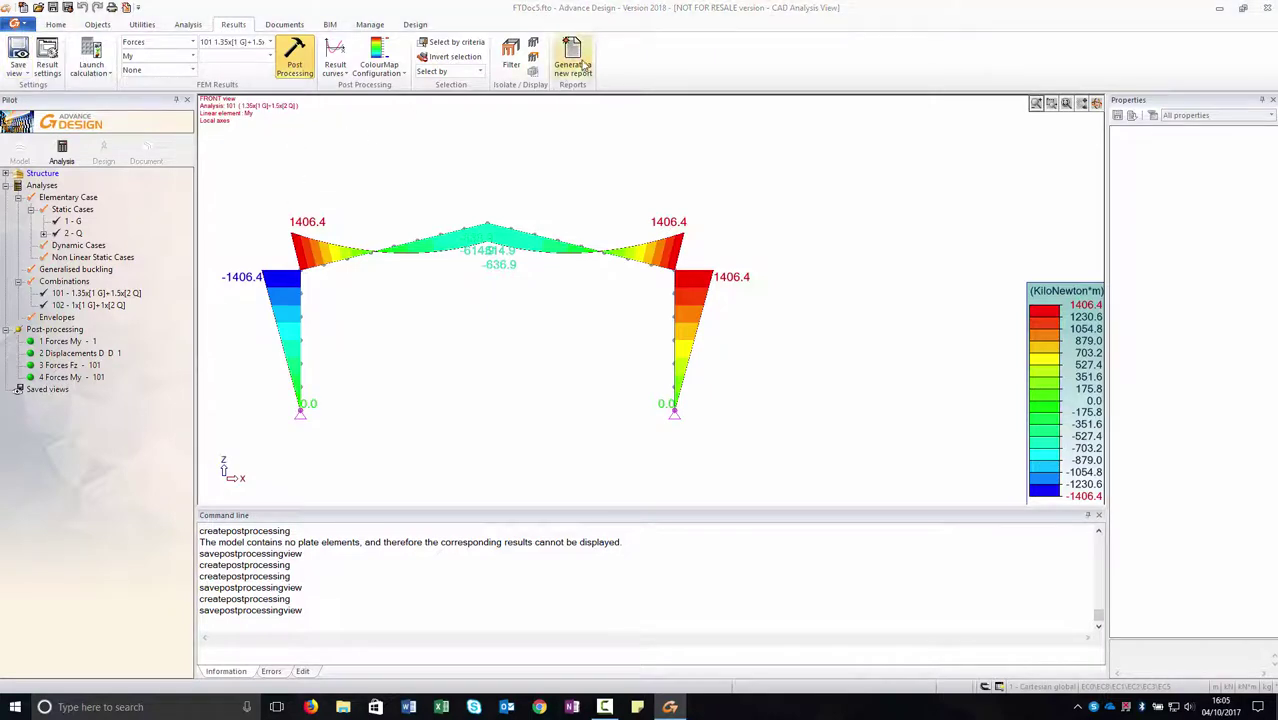
- Start a new report in the Report Generator and clear all contents of the standard report
click(585, 64)
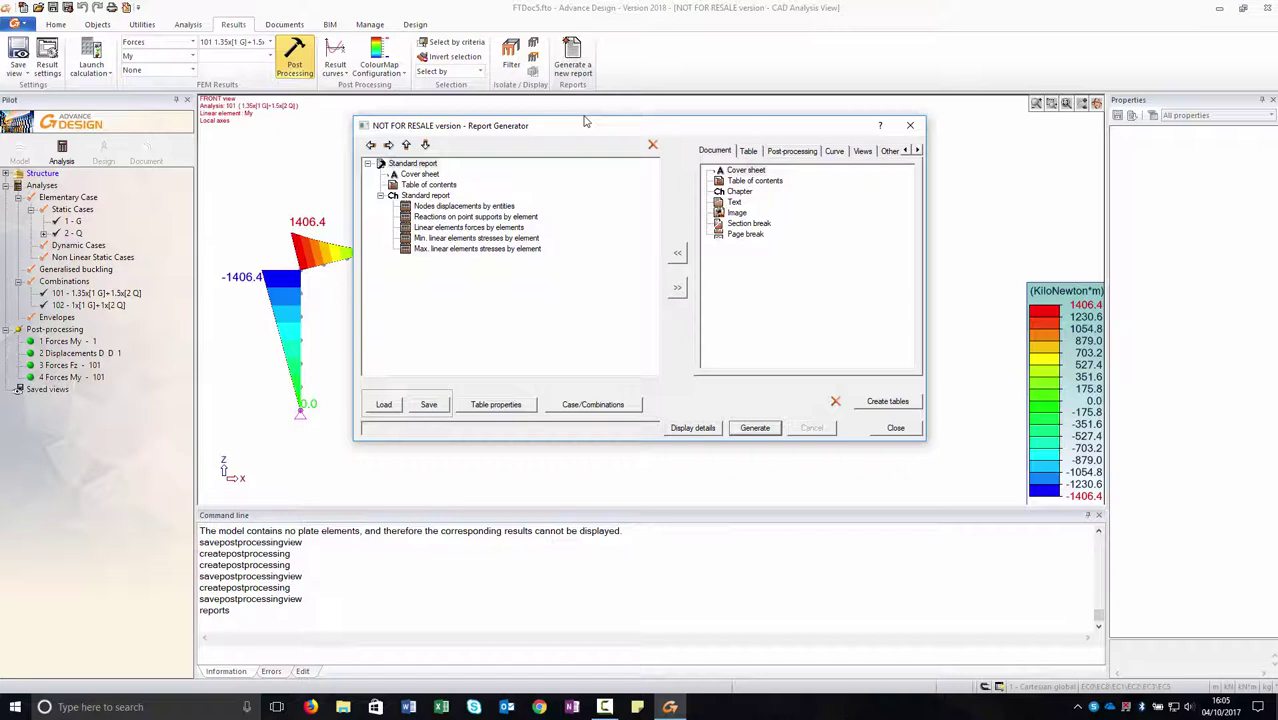
click(653, 146)
click(648, 316)
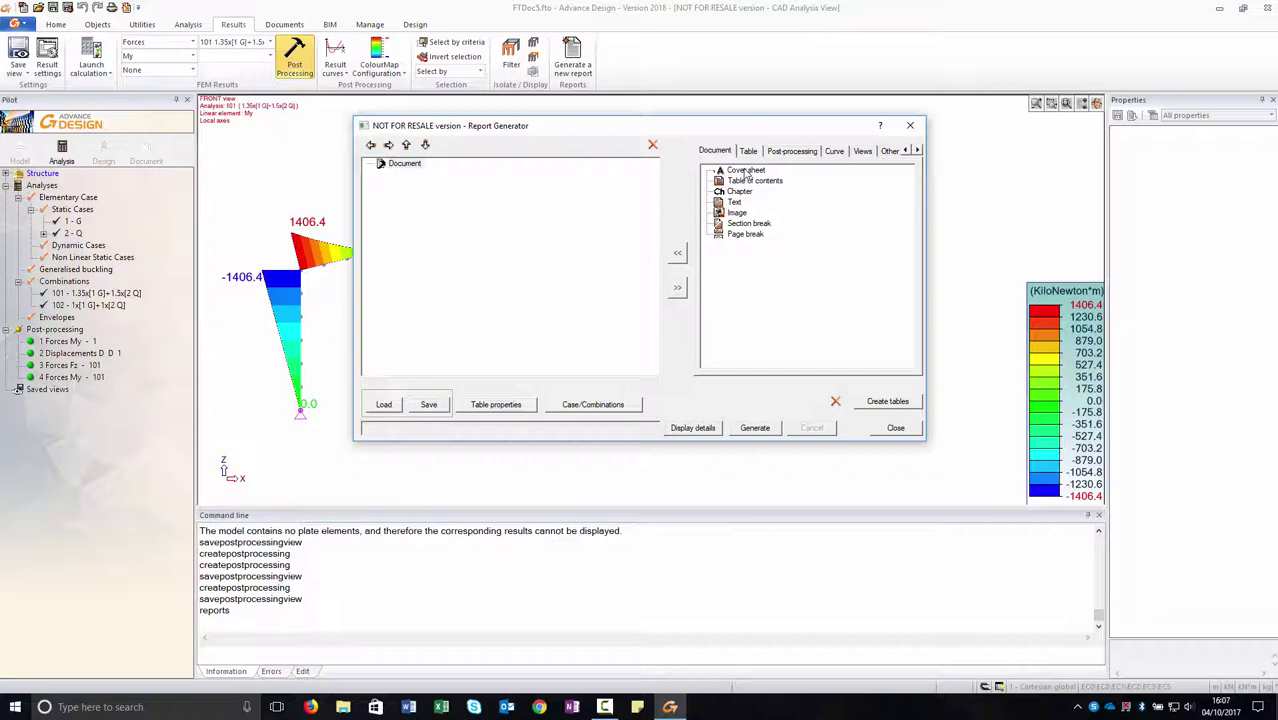
- Add a cover sheet to the empty report and accept its properties
double_click(746, 174)
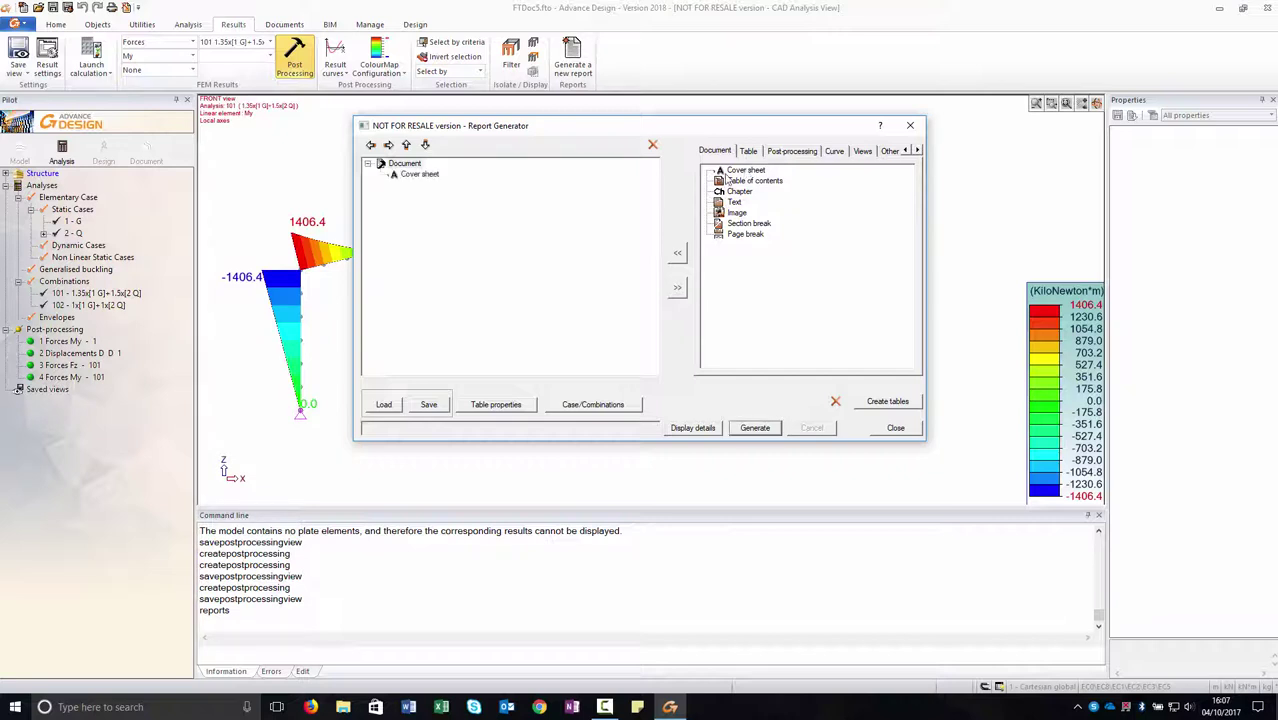
right_click(433, 176)
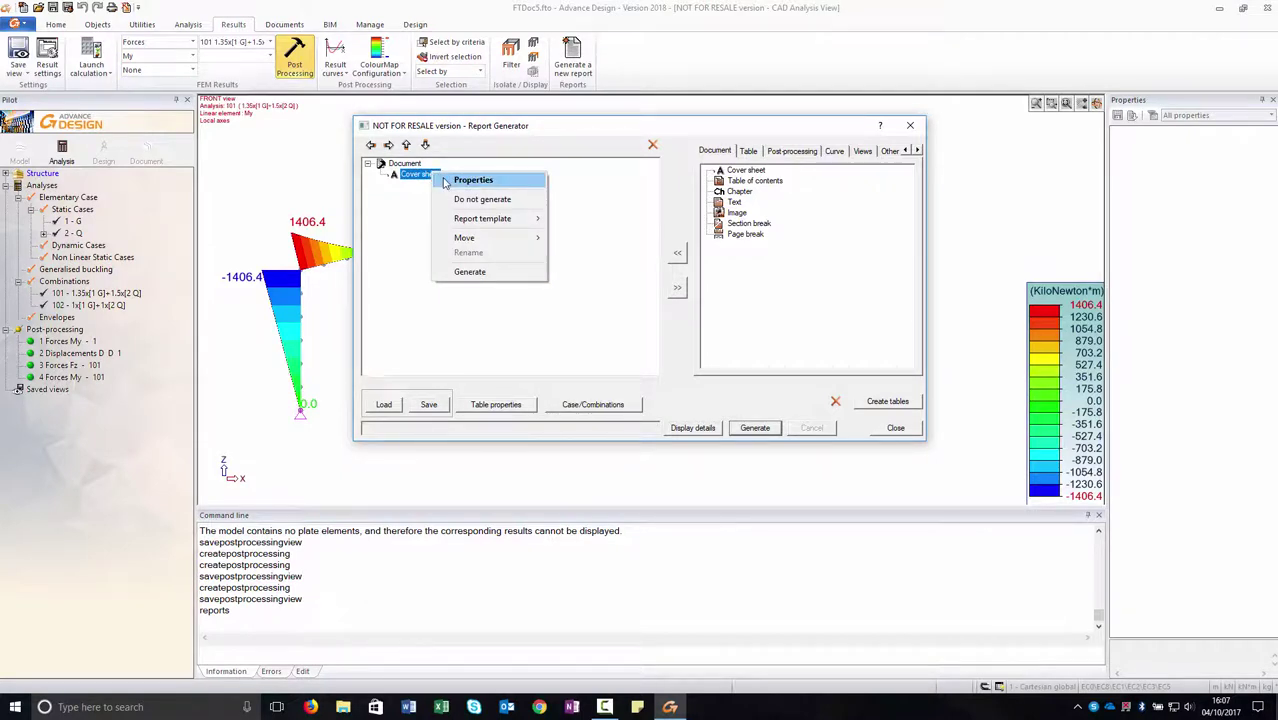
click(446, 182)
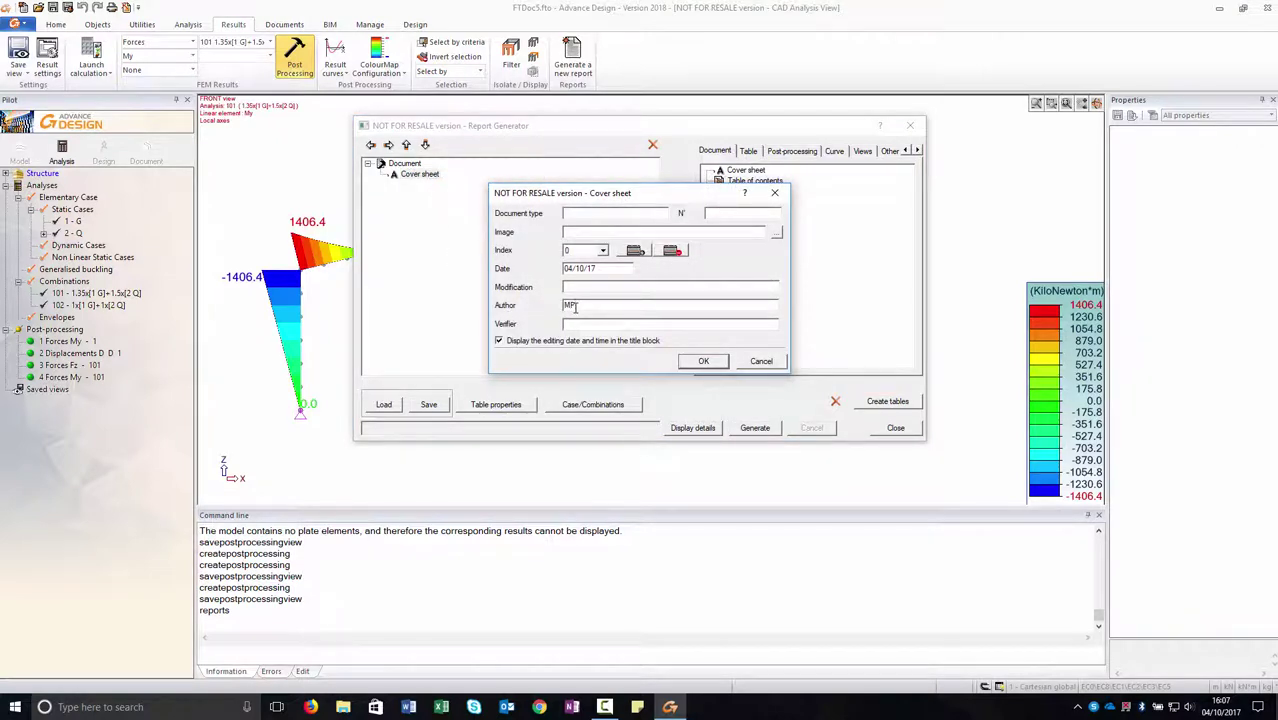
click(702, 361)
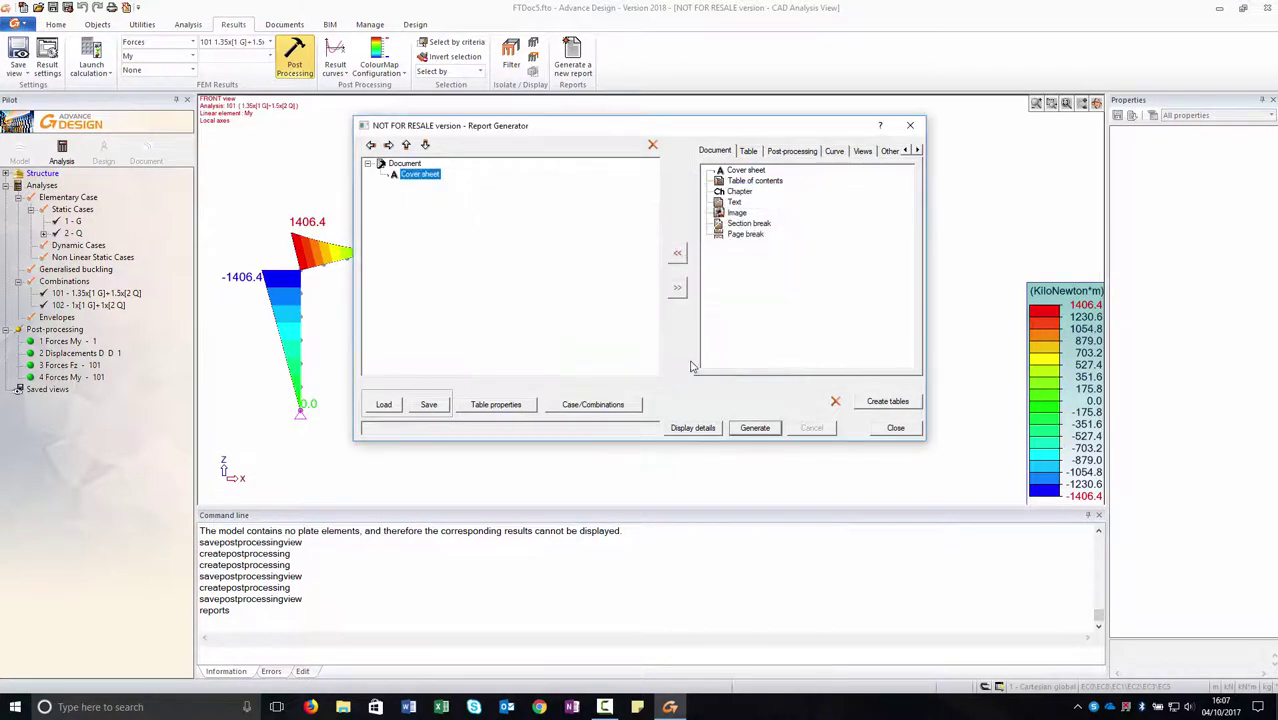
- Add a chapter under the cover sheet and rename it Displacements
double_click(740, 192)
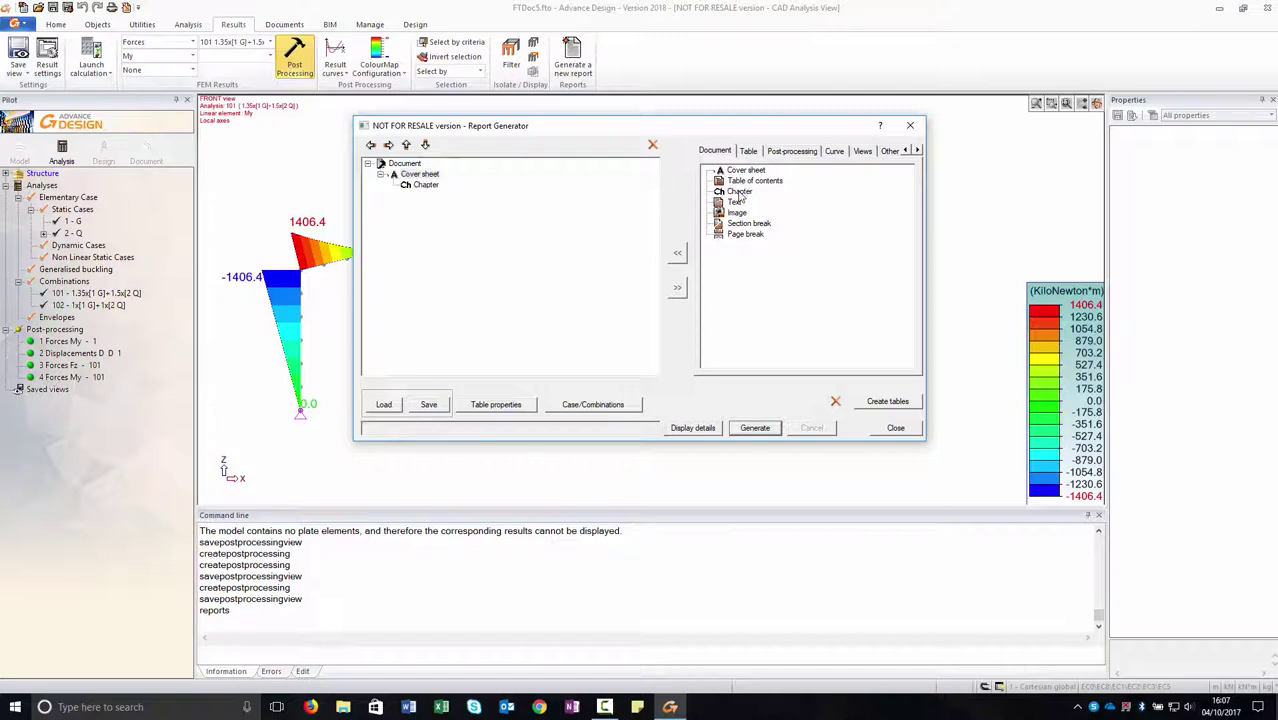
double_click(428, 187)
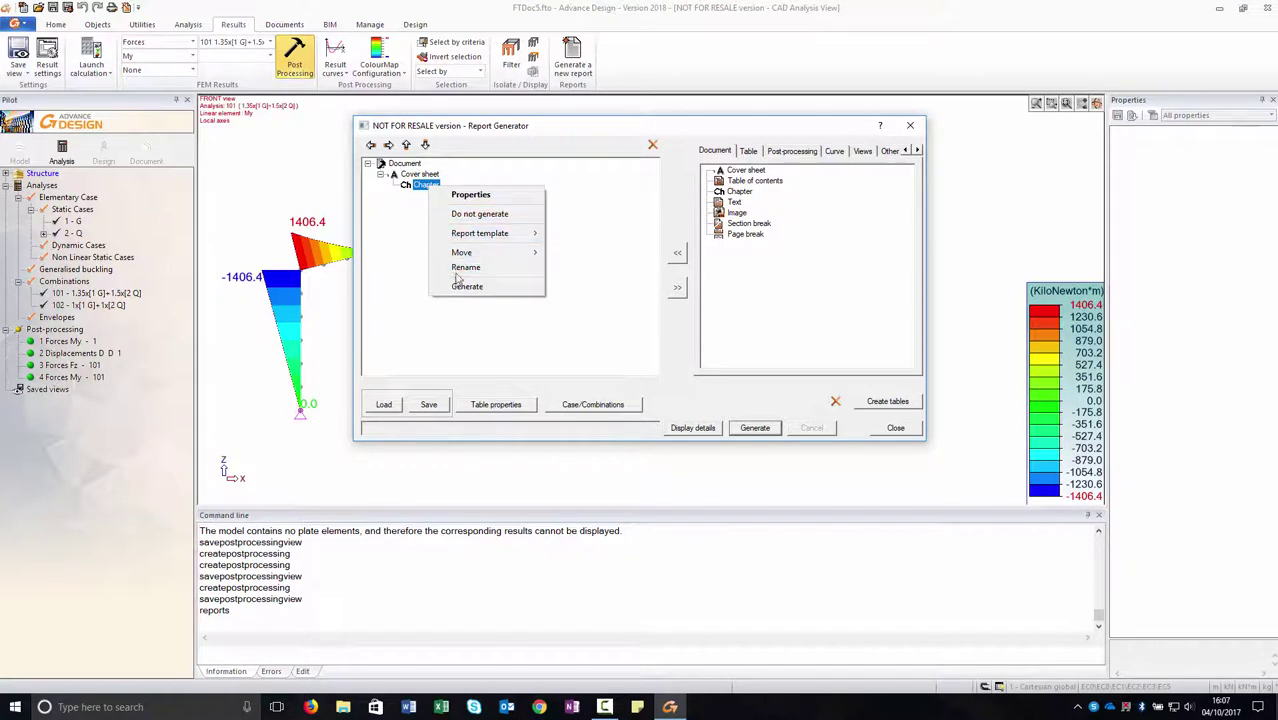
click(461, 270)
text(Disp)
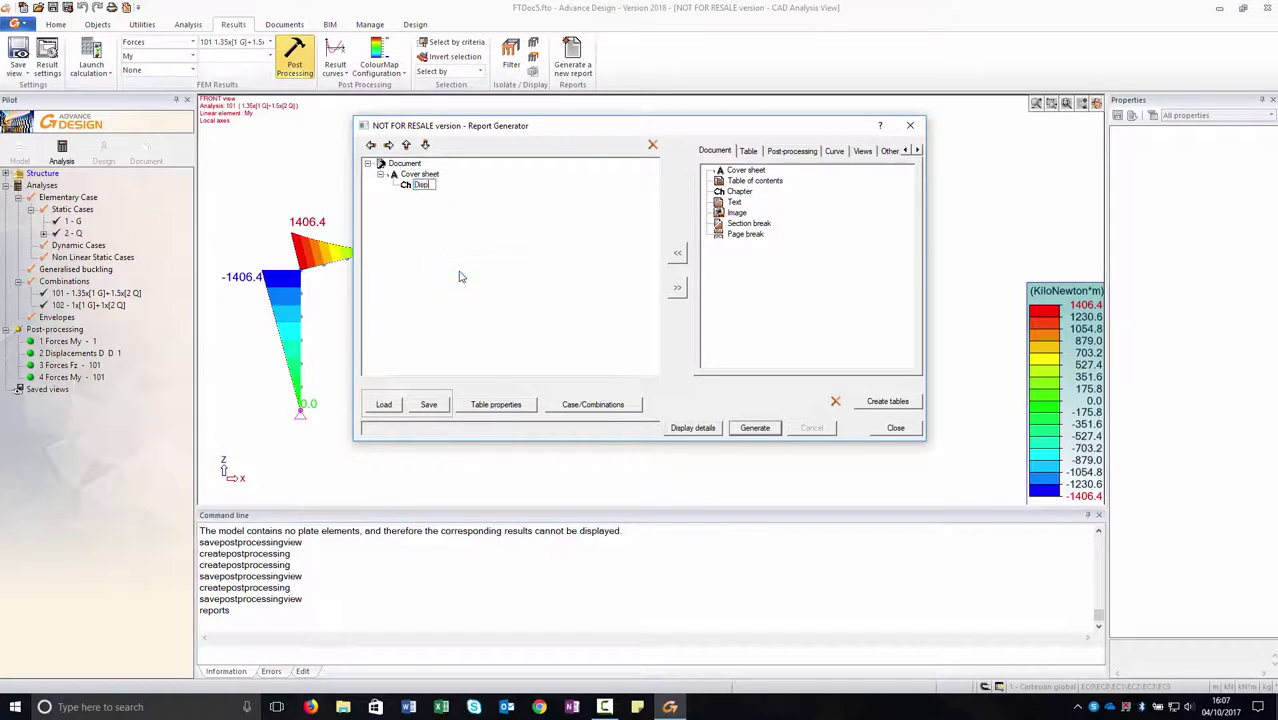
text(lacements)
key(Return)
- Add the finite element results table "Displacements of linear elements by element" to the Displacements chapter
click(748, 152)
click(719, 203)
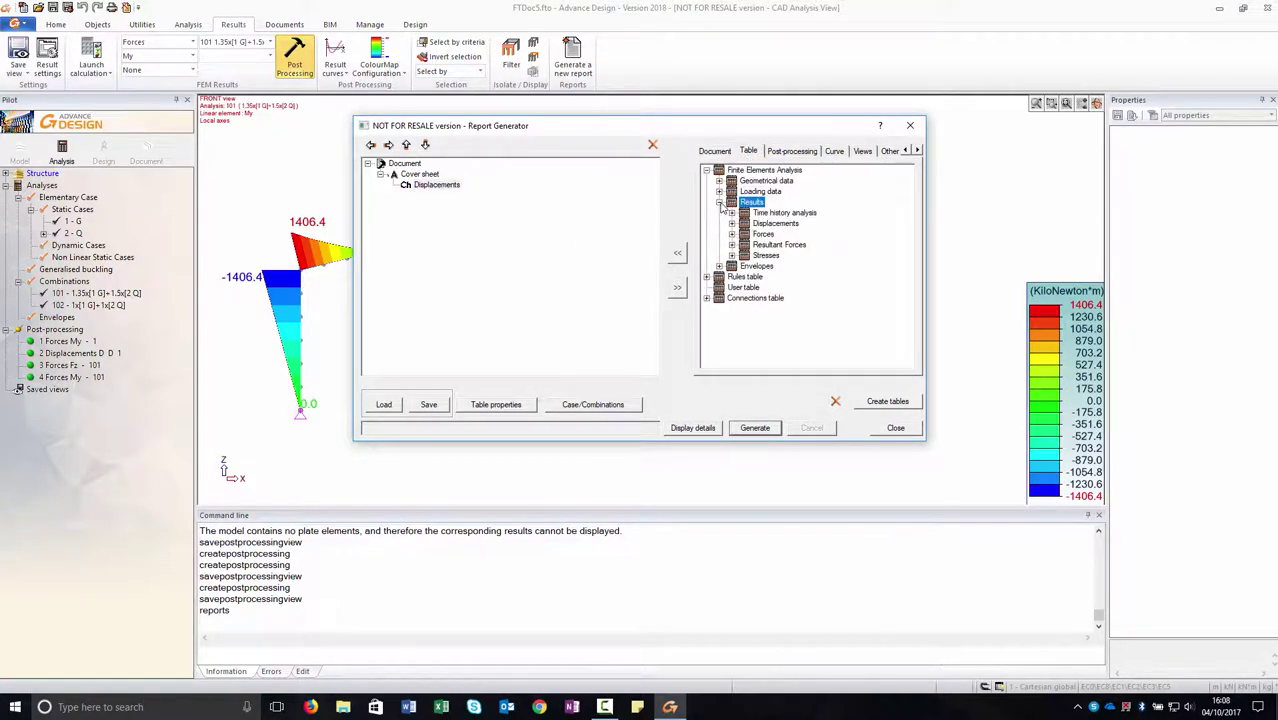
click(731, 223)
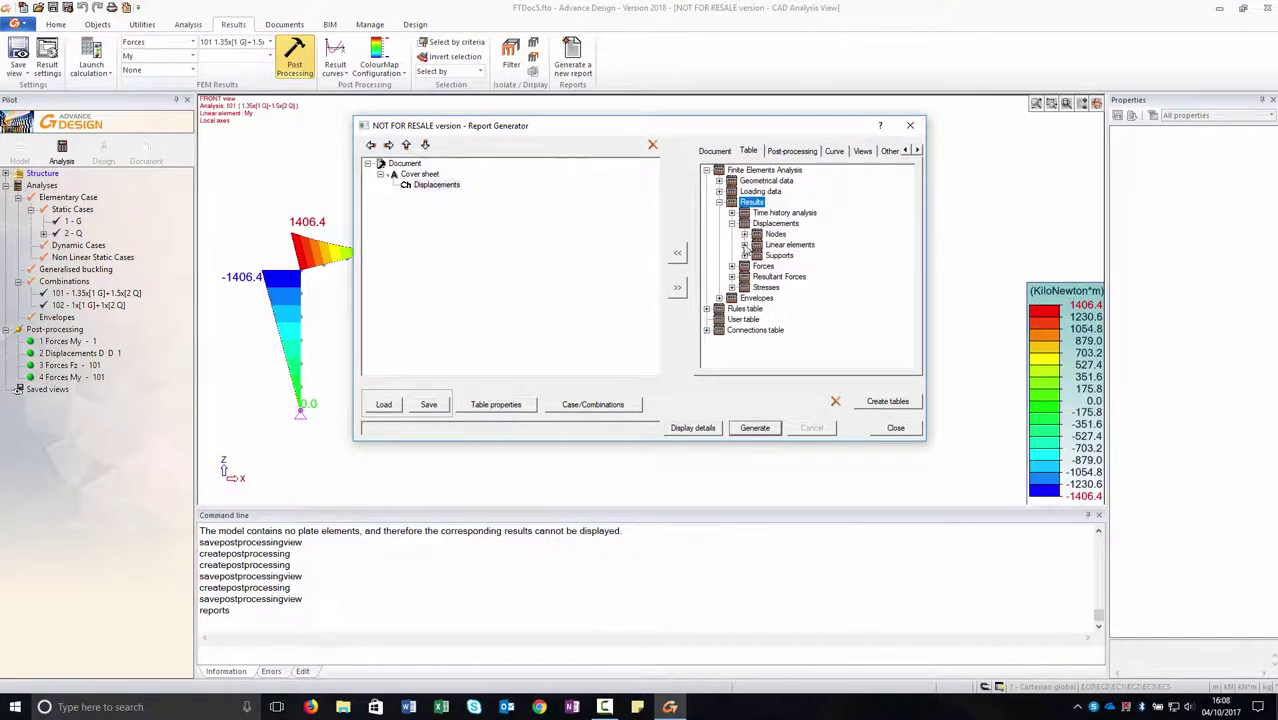
click(744, 245)
click(791, 267)
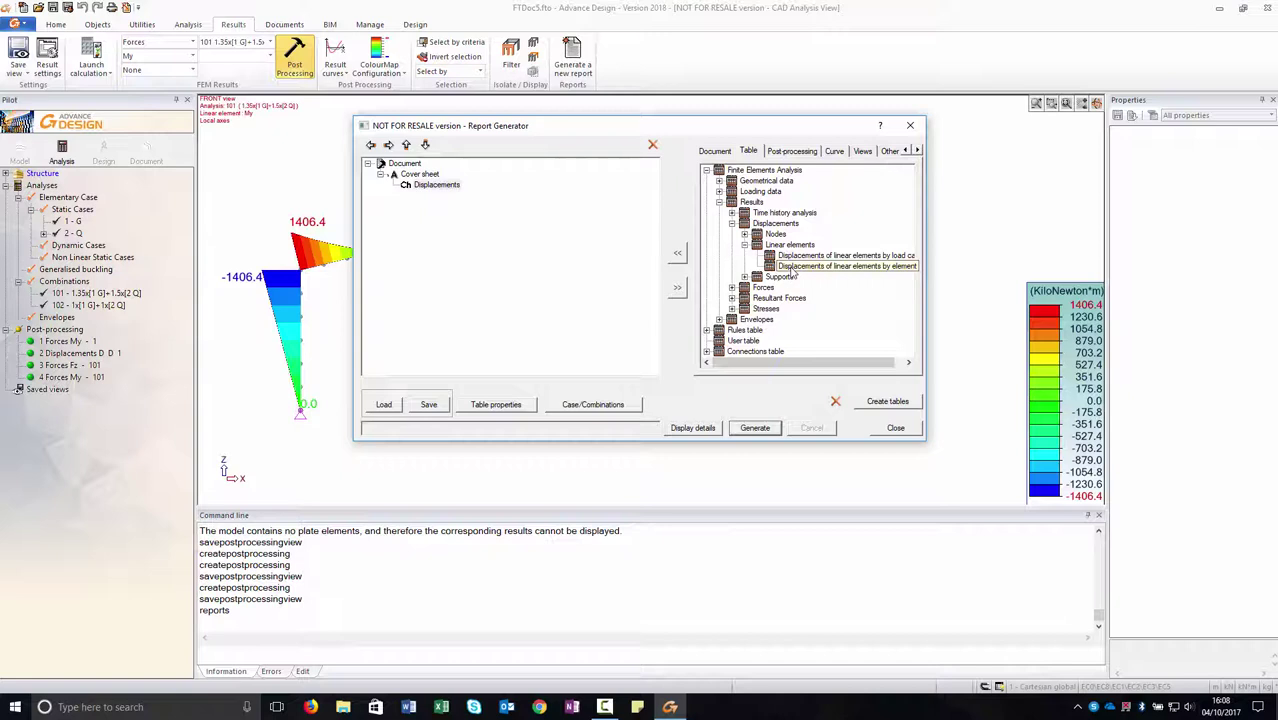
double_click(791, 267)
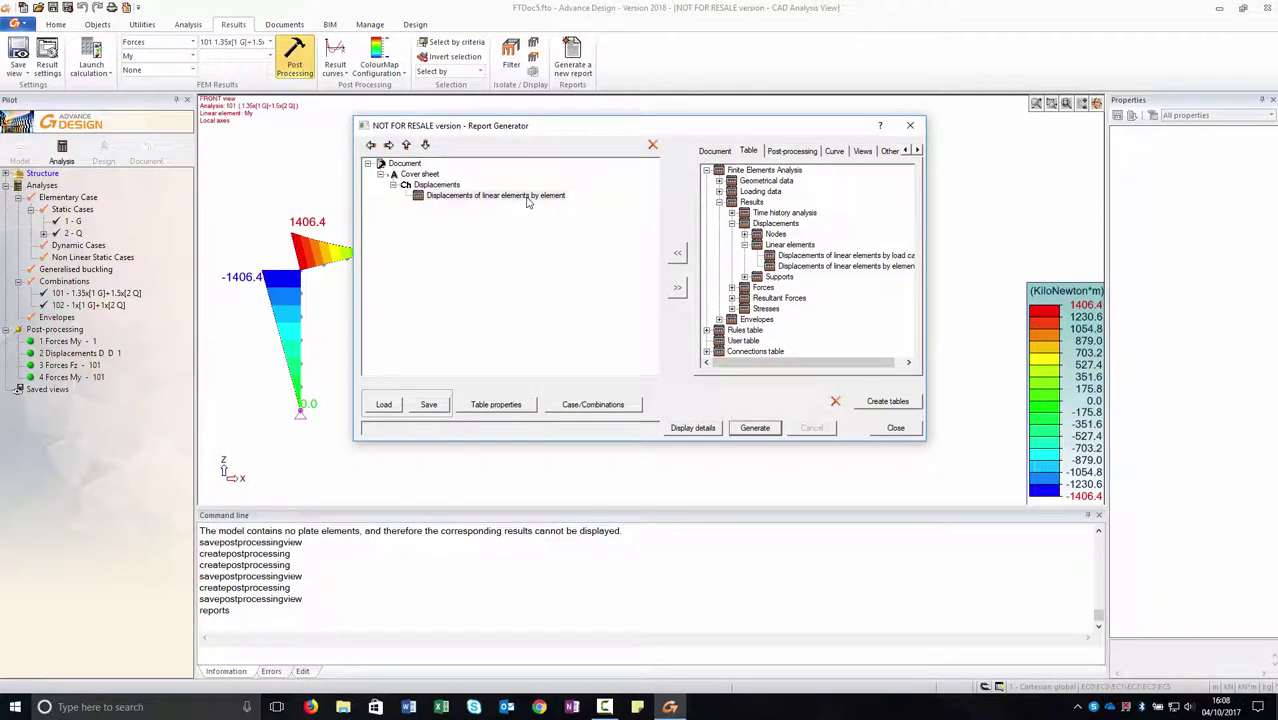
- Restrict the linear element displacements table to load case 1 G with a specific selection of load cases
right_click(528, 200)
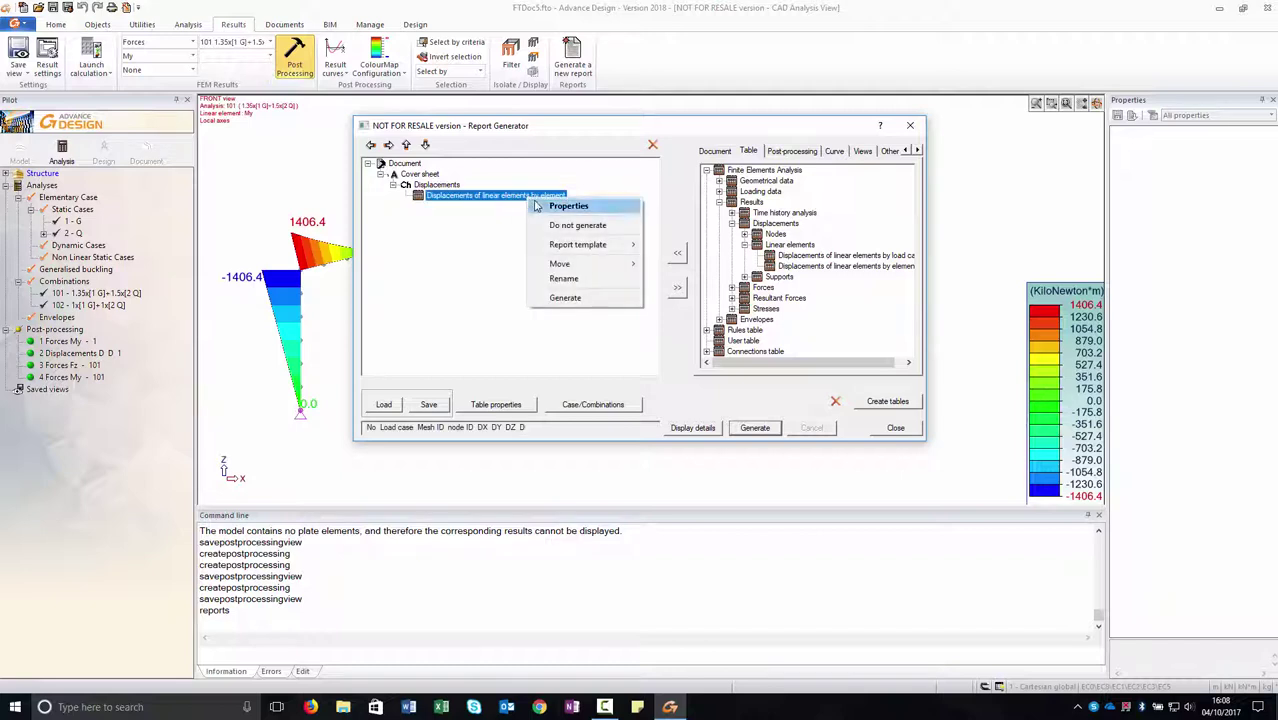
click(537, 205)
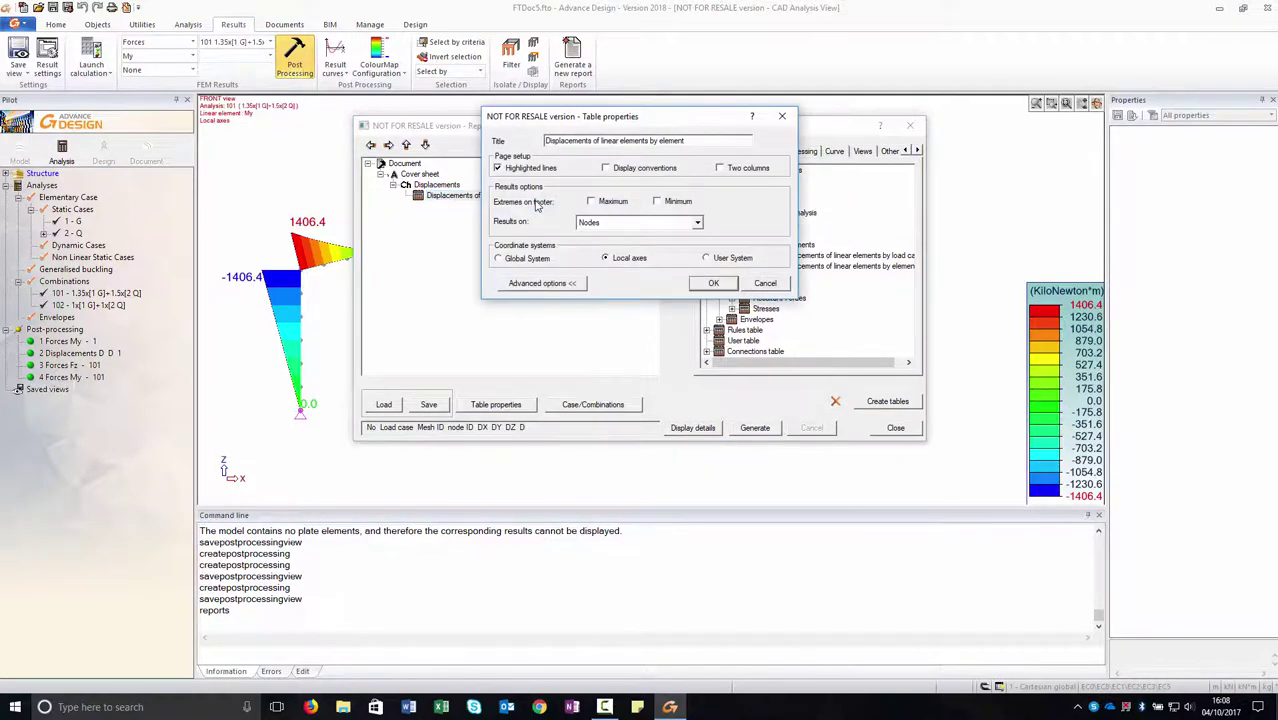
click(520, 284)
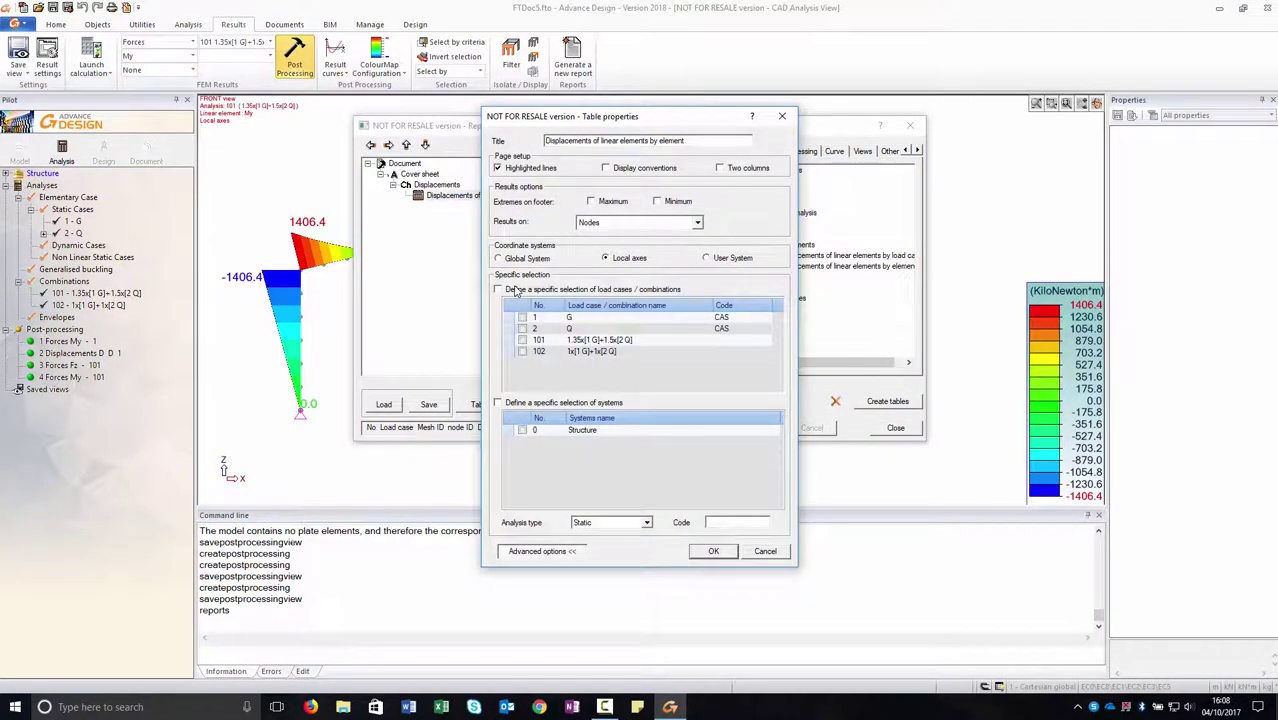
click(498, 290)
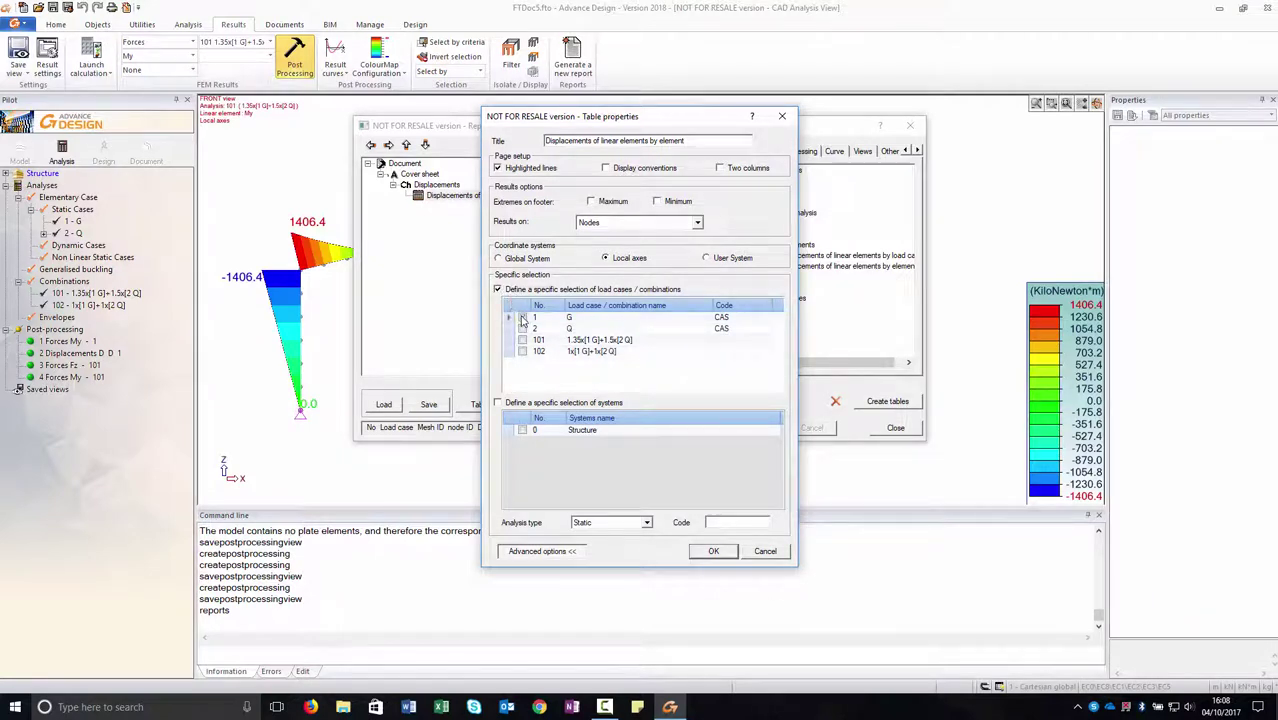
click(522, 318)
click(713, 552)
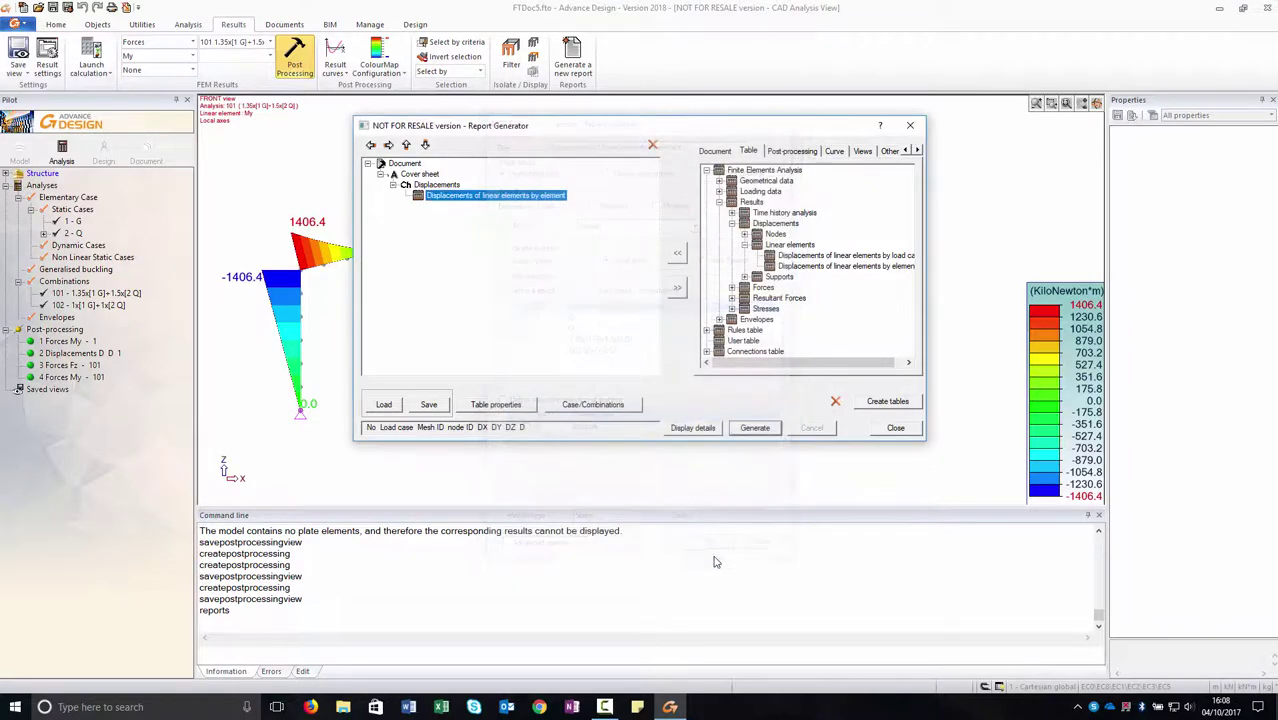
- Add the saved post-processing view "2 Displacements D D 1" to the report after the displacements table
click(743, 245)
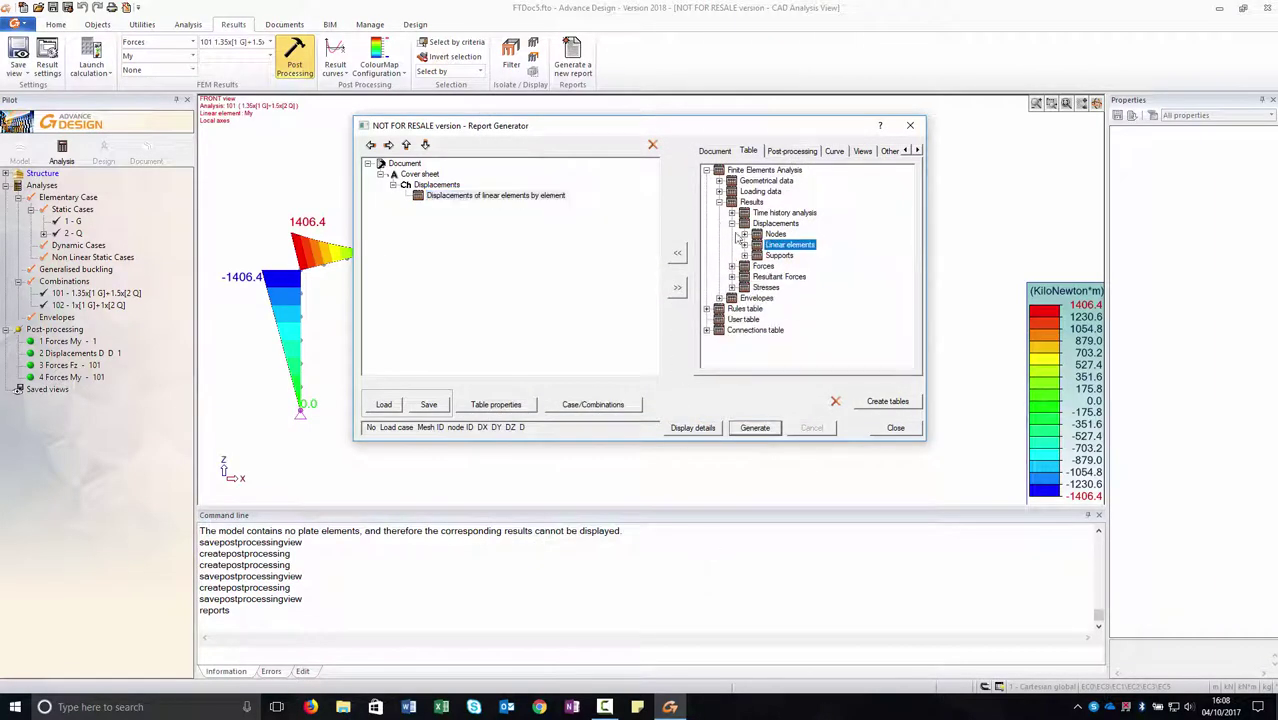
click(731, 223)
click(718, 202)
click(791, 151)
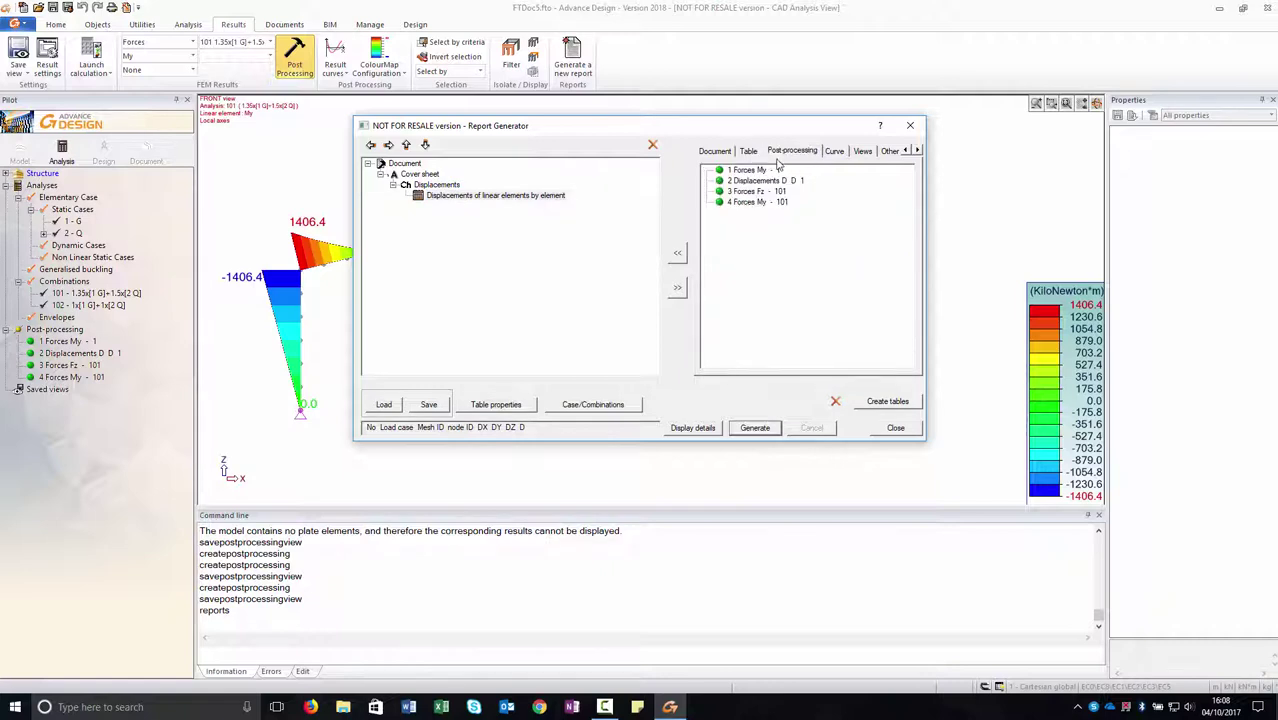
double_click(766, 181)
- Confirm the document properties with DOCX as the save format and generate the report
right_click(406, 176)
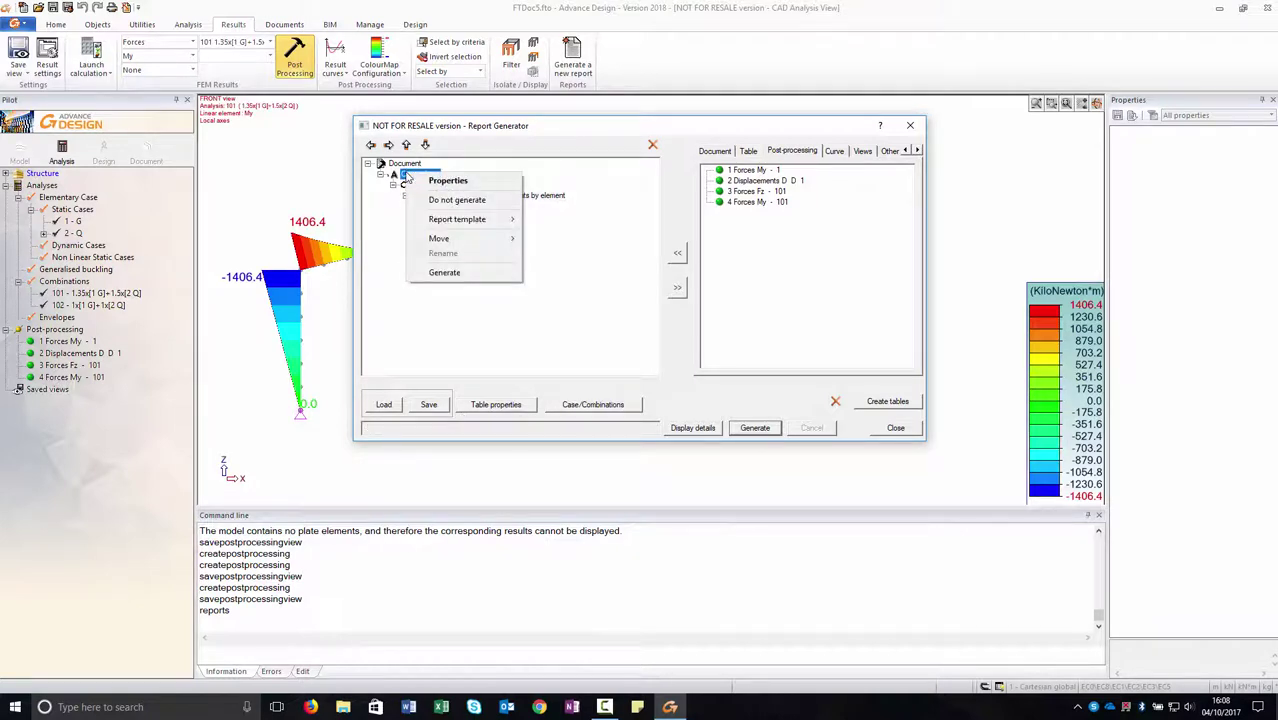
key(Escape)
right_click(402, 163)
click(446, 171)
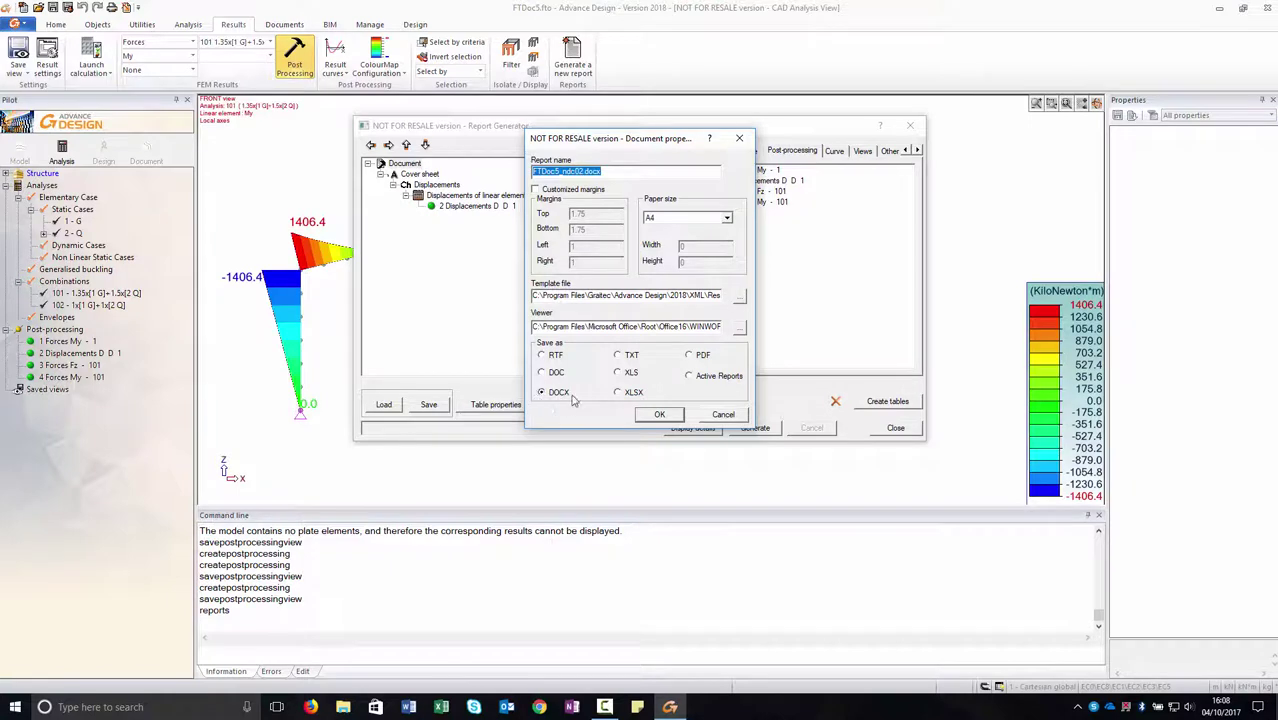
click(655, 415)
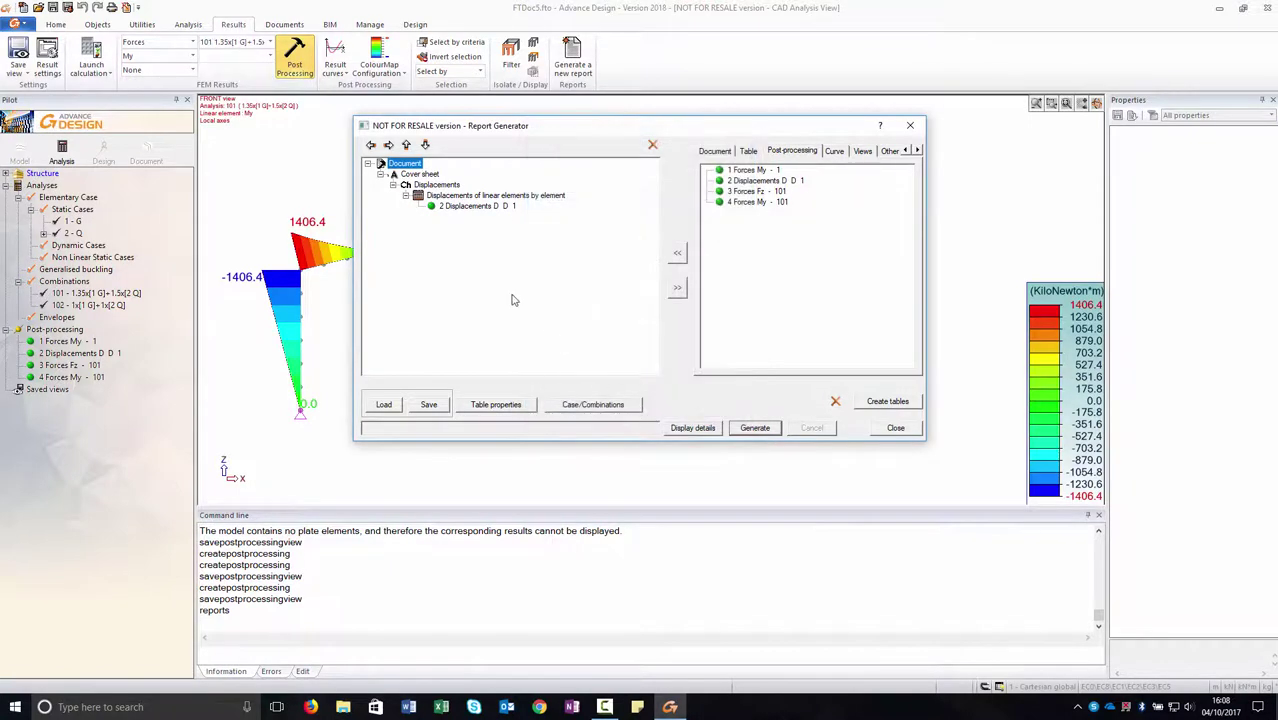
click(752, 430)
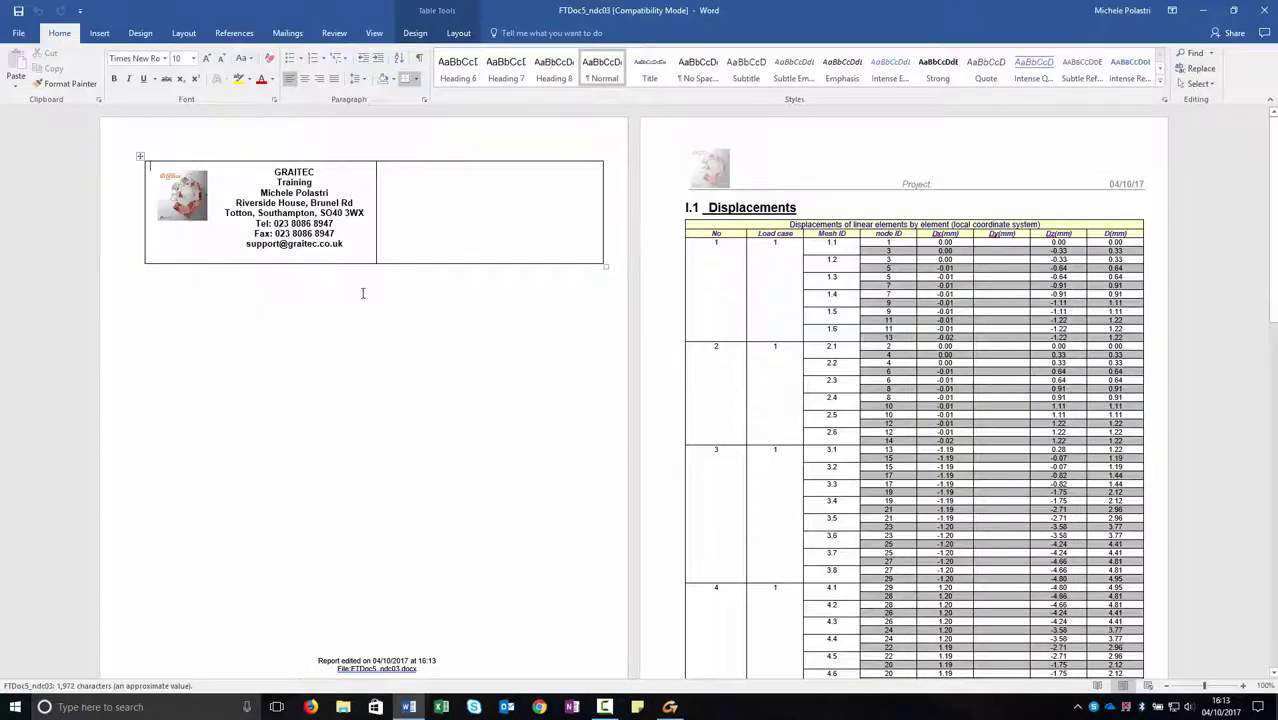
- Review the cover sheet, the displacements table and the displacement diagram in the generated Word report
scroll(363, 293, down, 4)
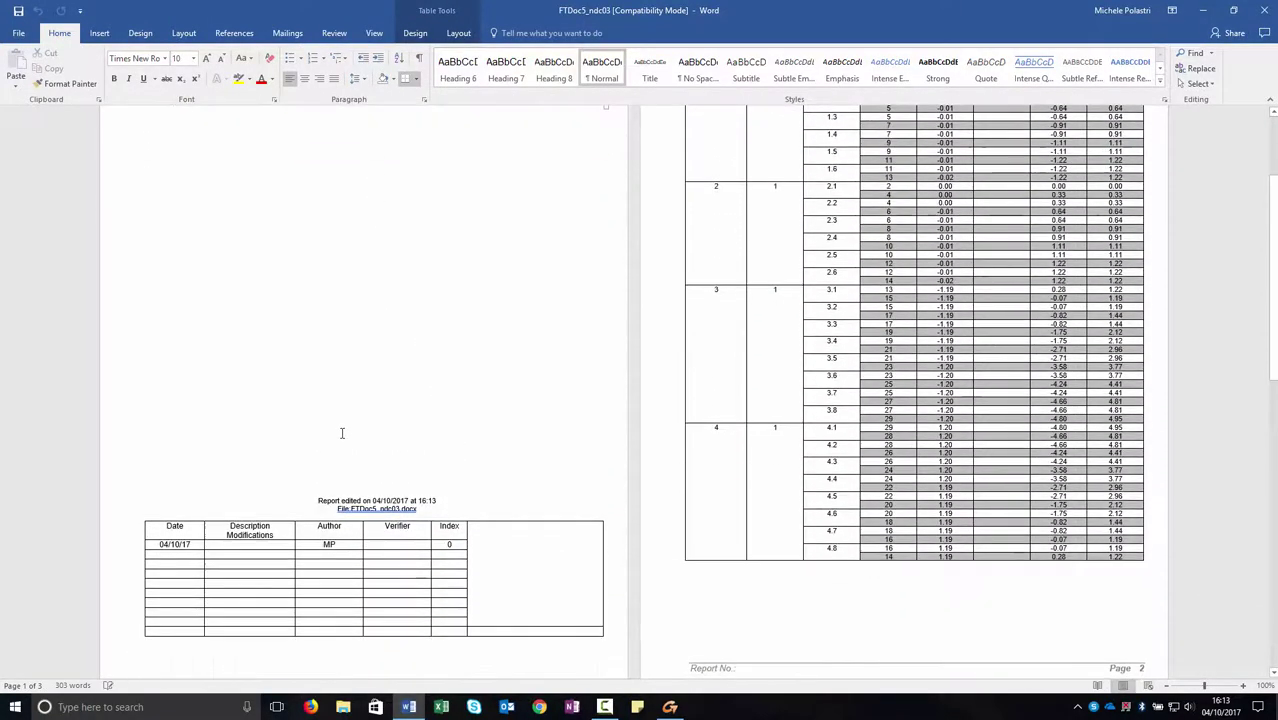
scroll(673, 408, up, 4)
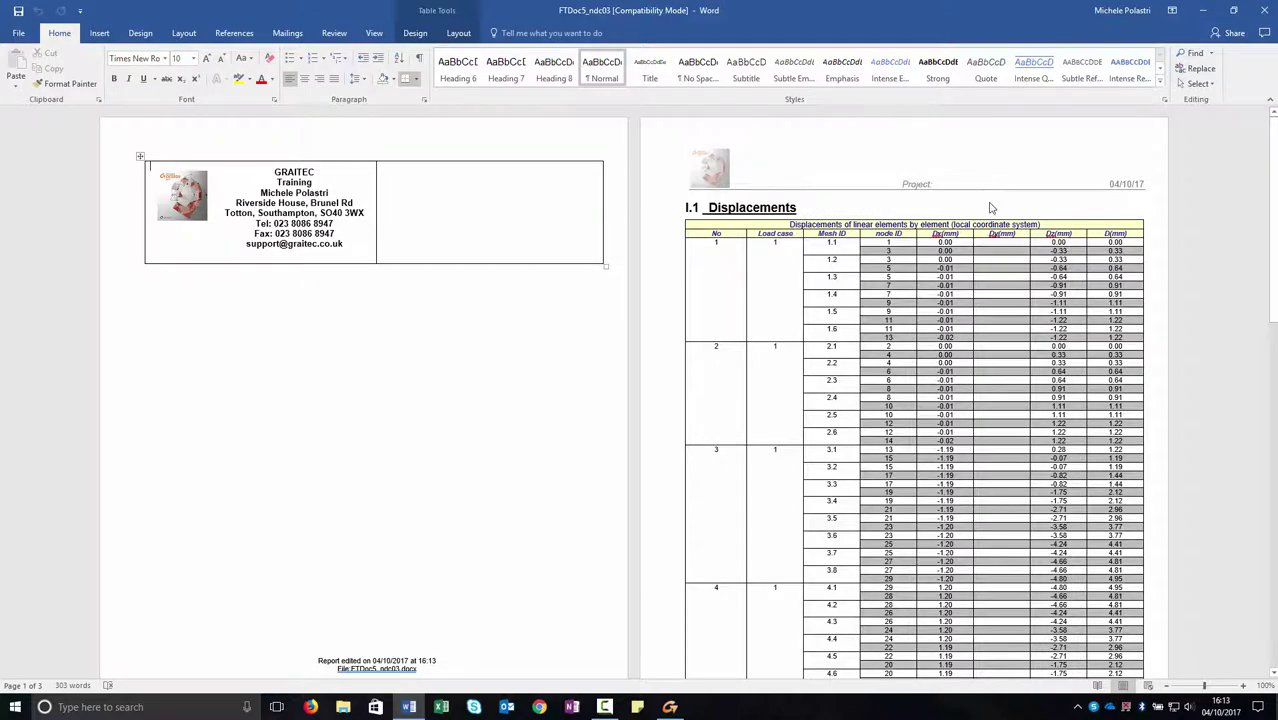
scroll(832, 210, down, 1)
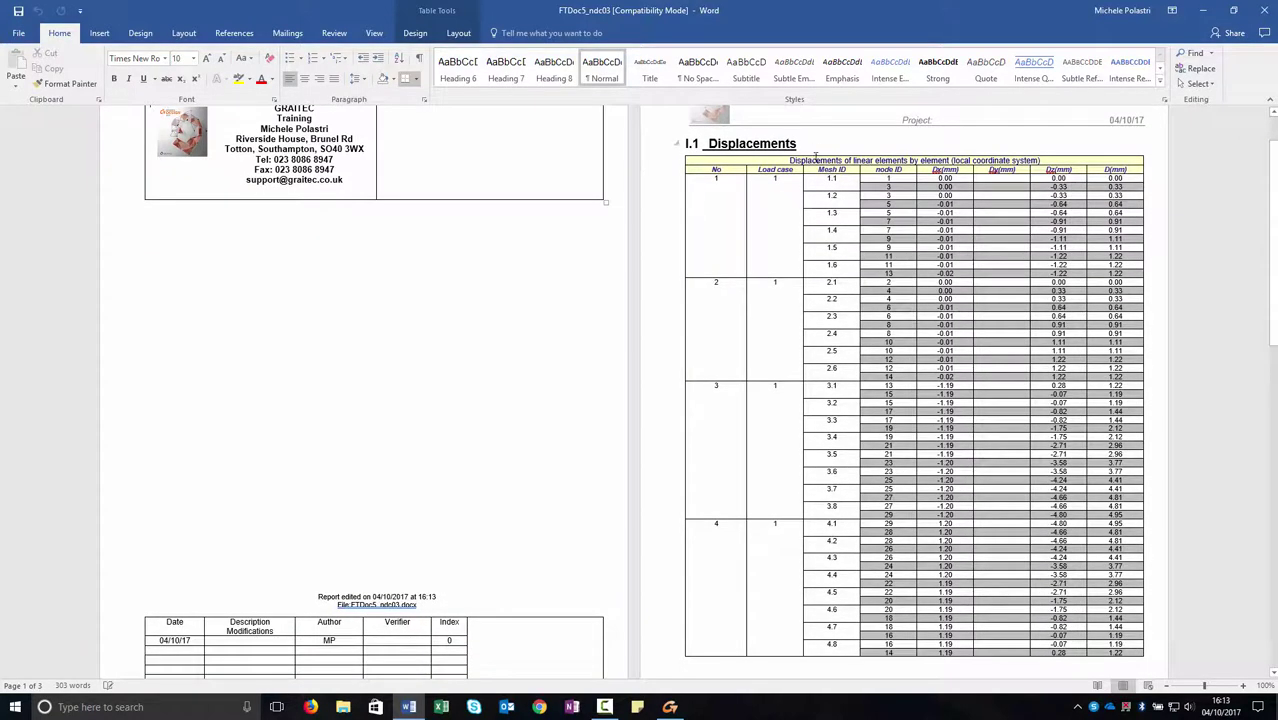
scroll(819, 260, down, 8)
scroll(818, 297, down, 2)
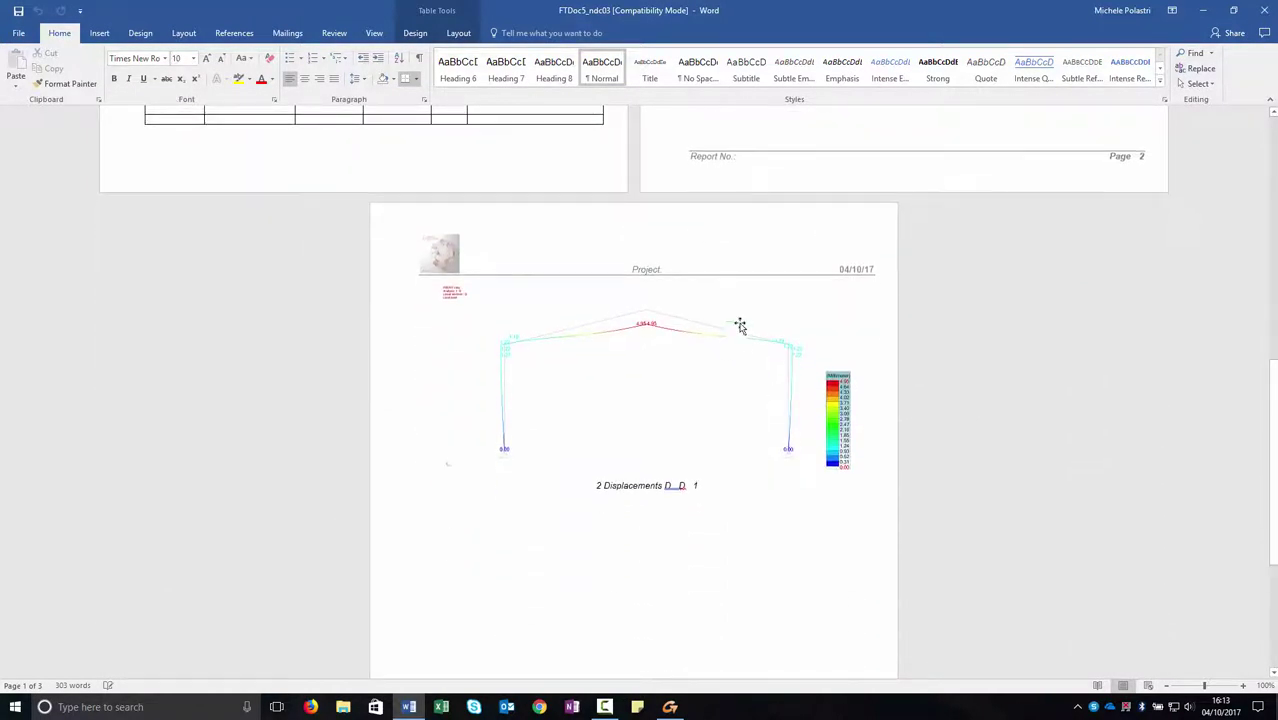